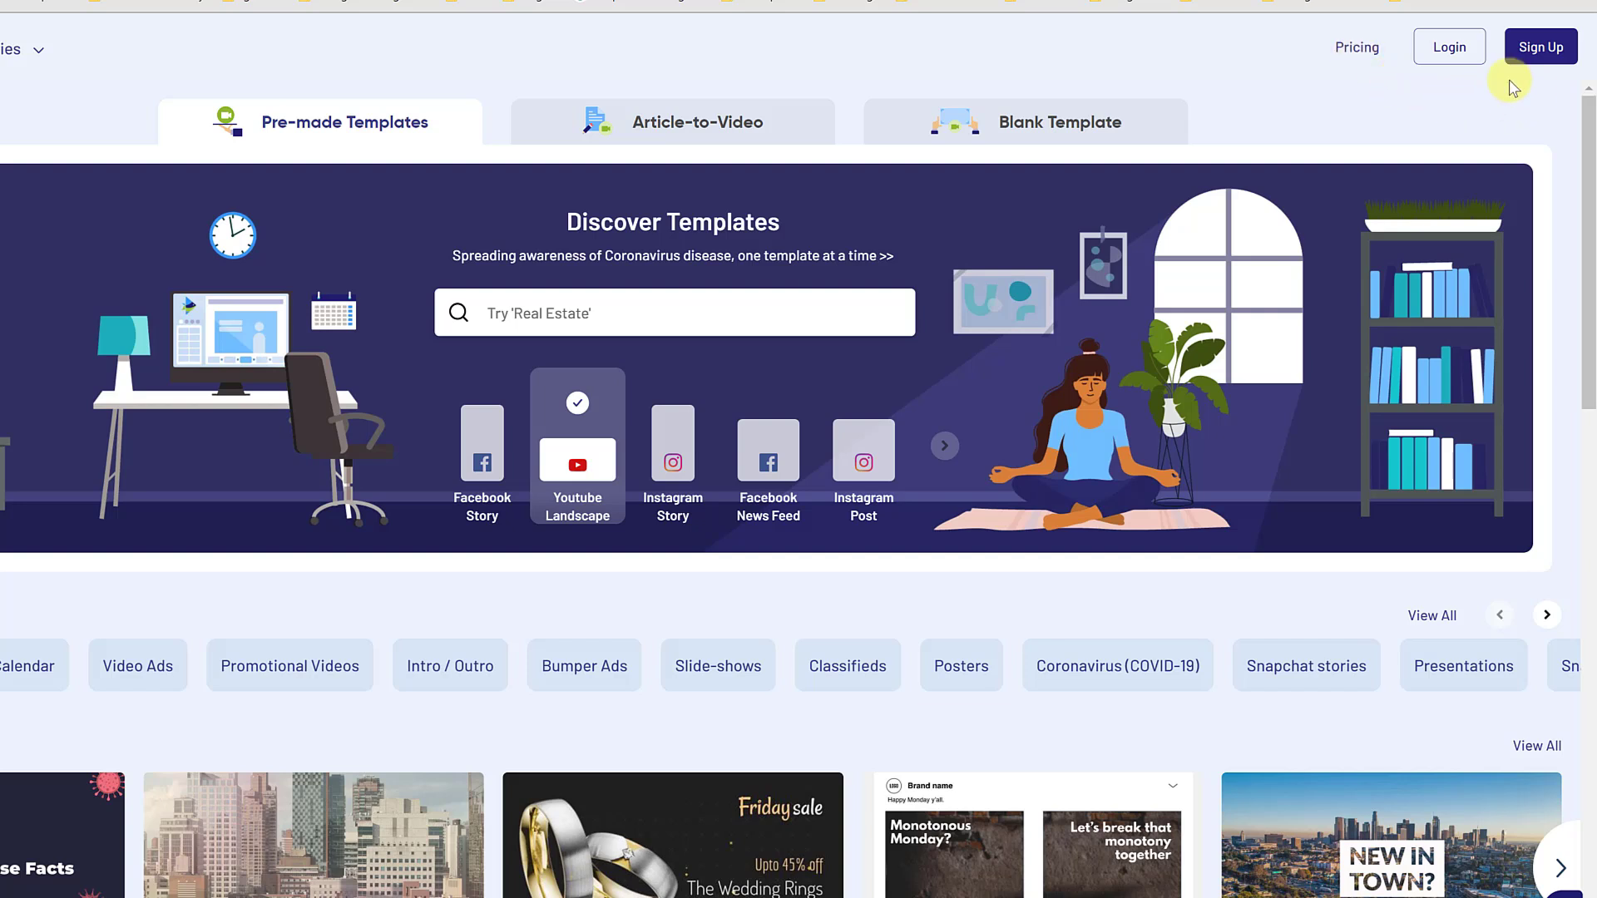
# Log in to the existing account with the already filled-in credentials.
pyautogui.click(1449, 46)
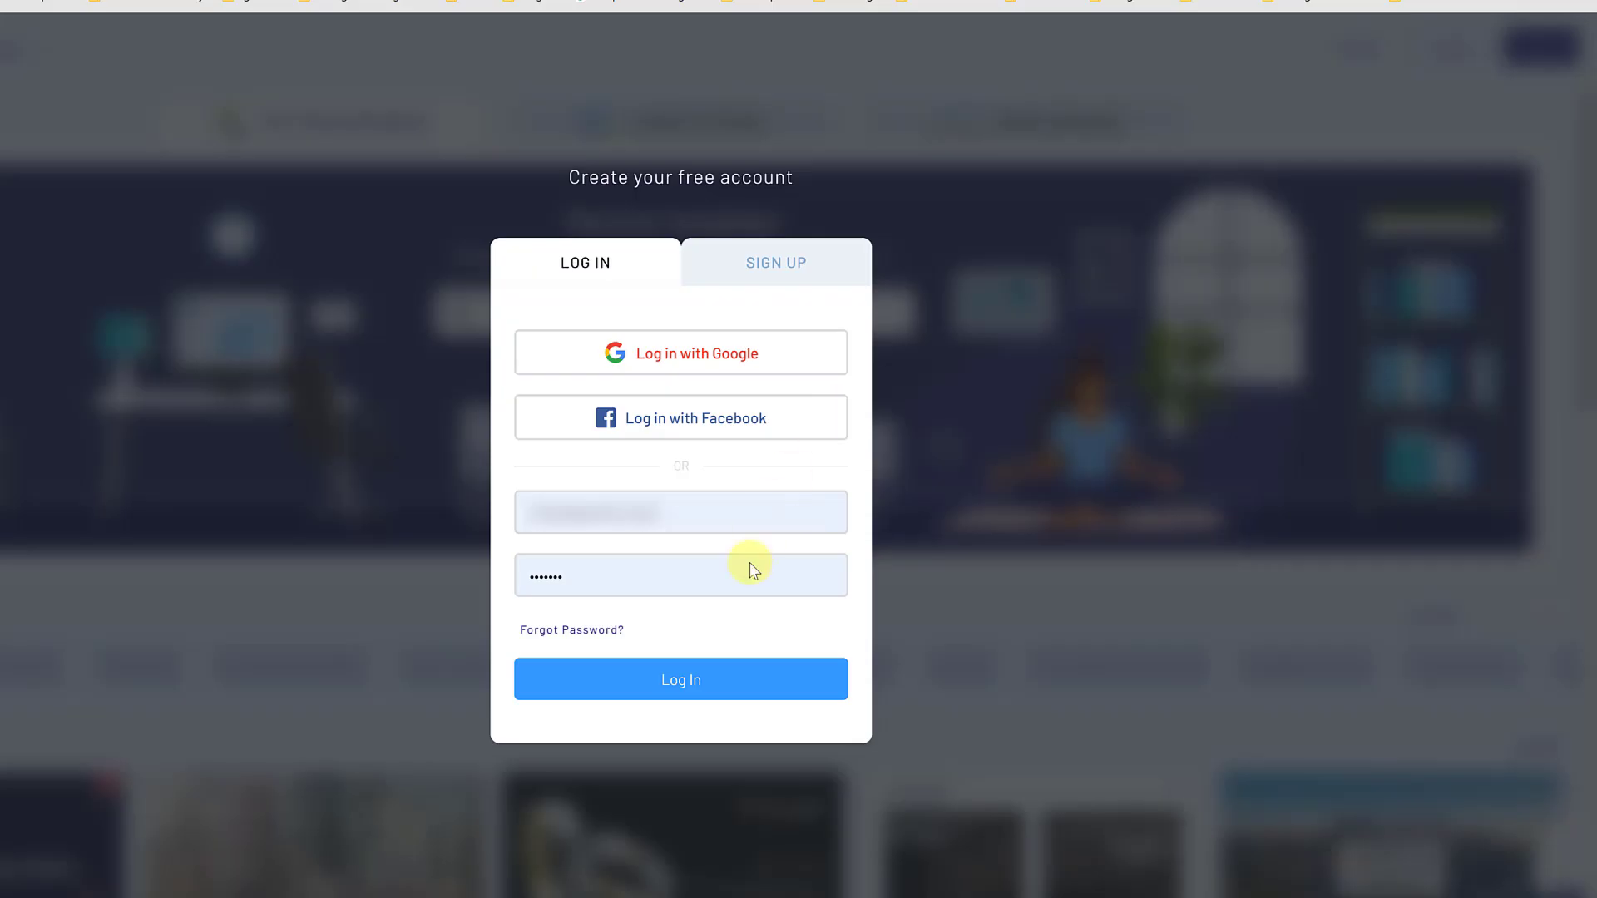
pyautogui.click(733, 687)
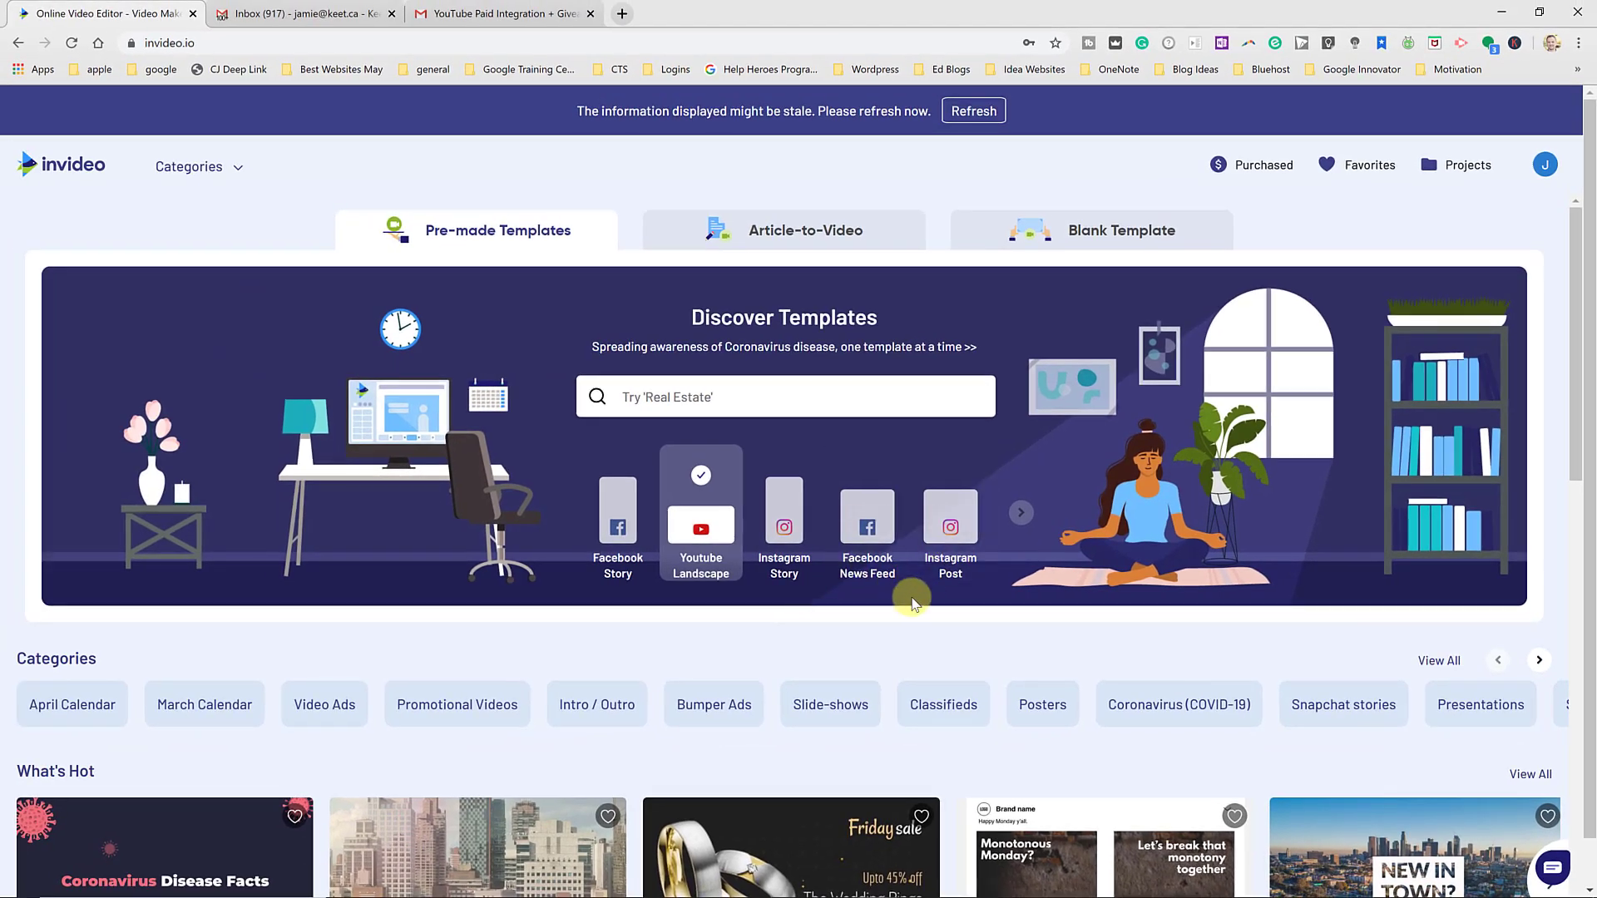
# Browse the pre-made templates, play the Real Estate Intro template's preview from What's Hot, and pause it.
pyautogui.scroll(-3, 911, 598)
pyautogui.scroll(-2, 913, 616)
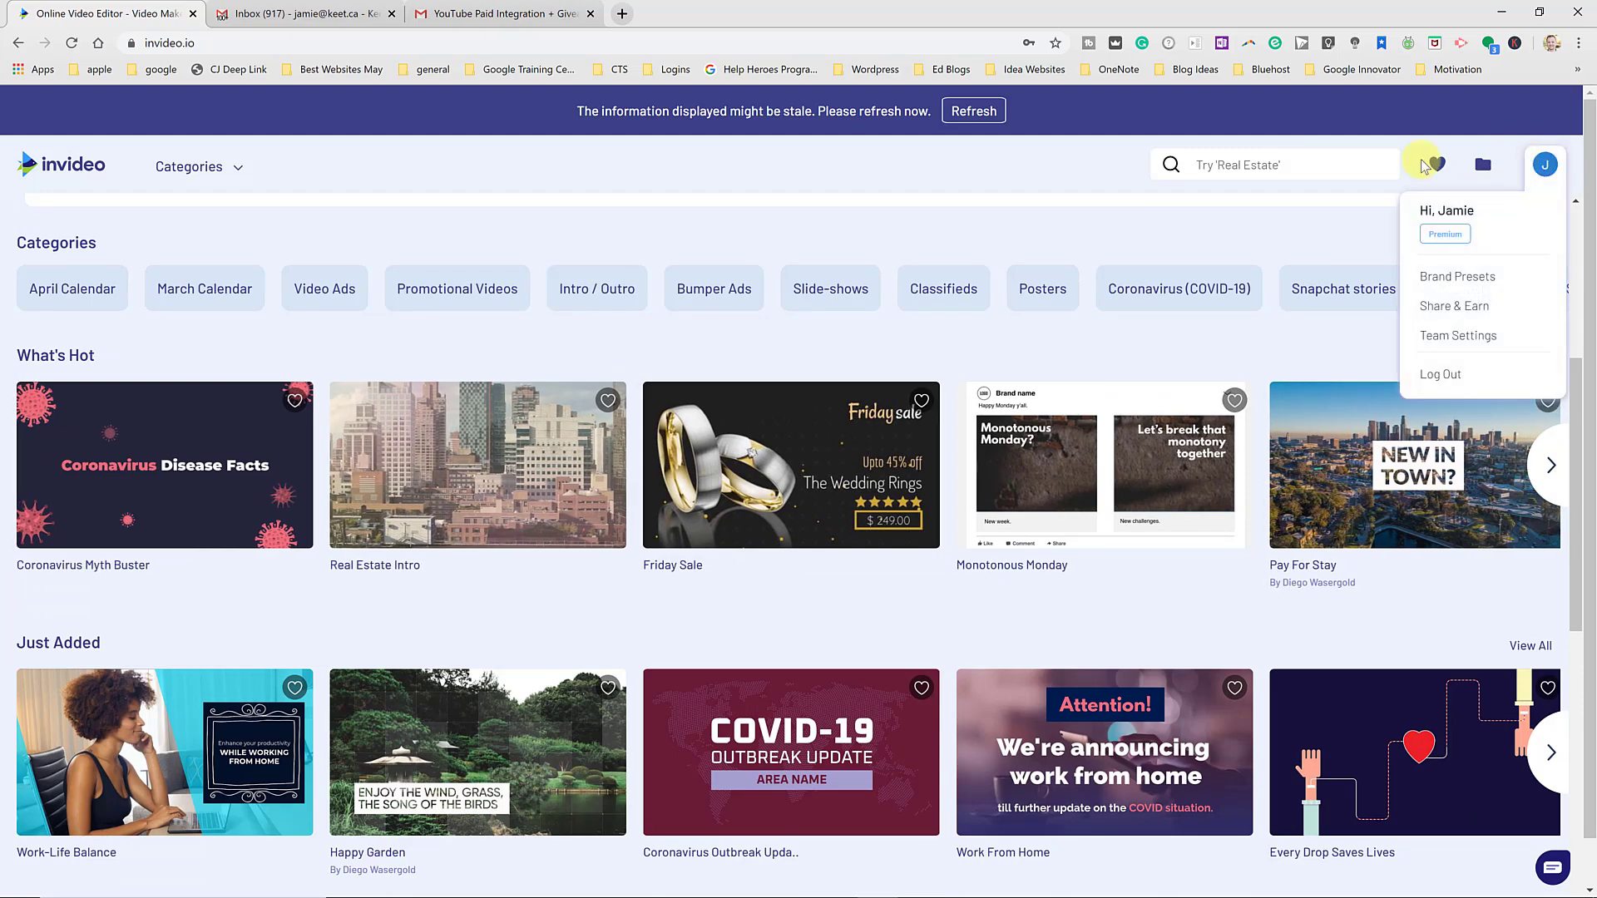
pyautogui.scroll(5, 690, 545)
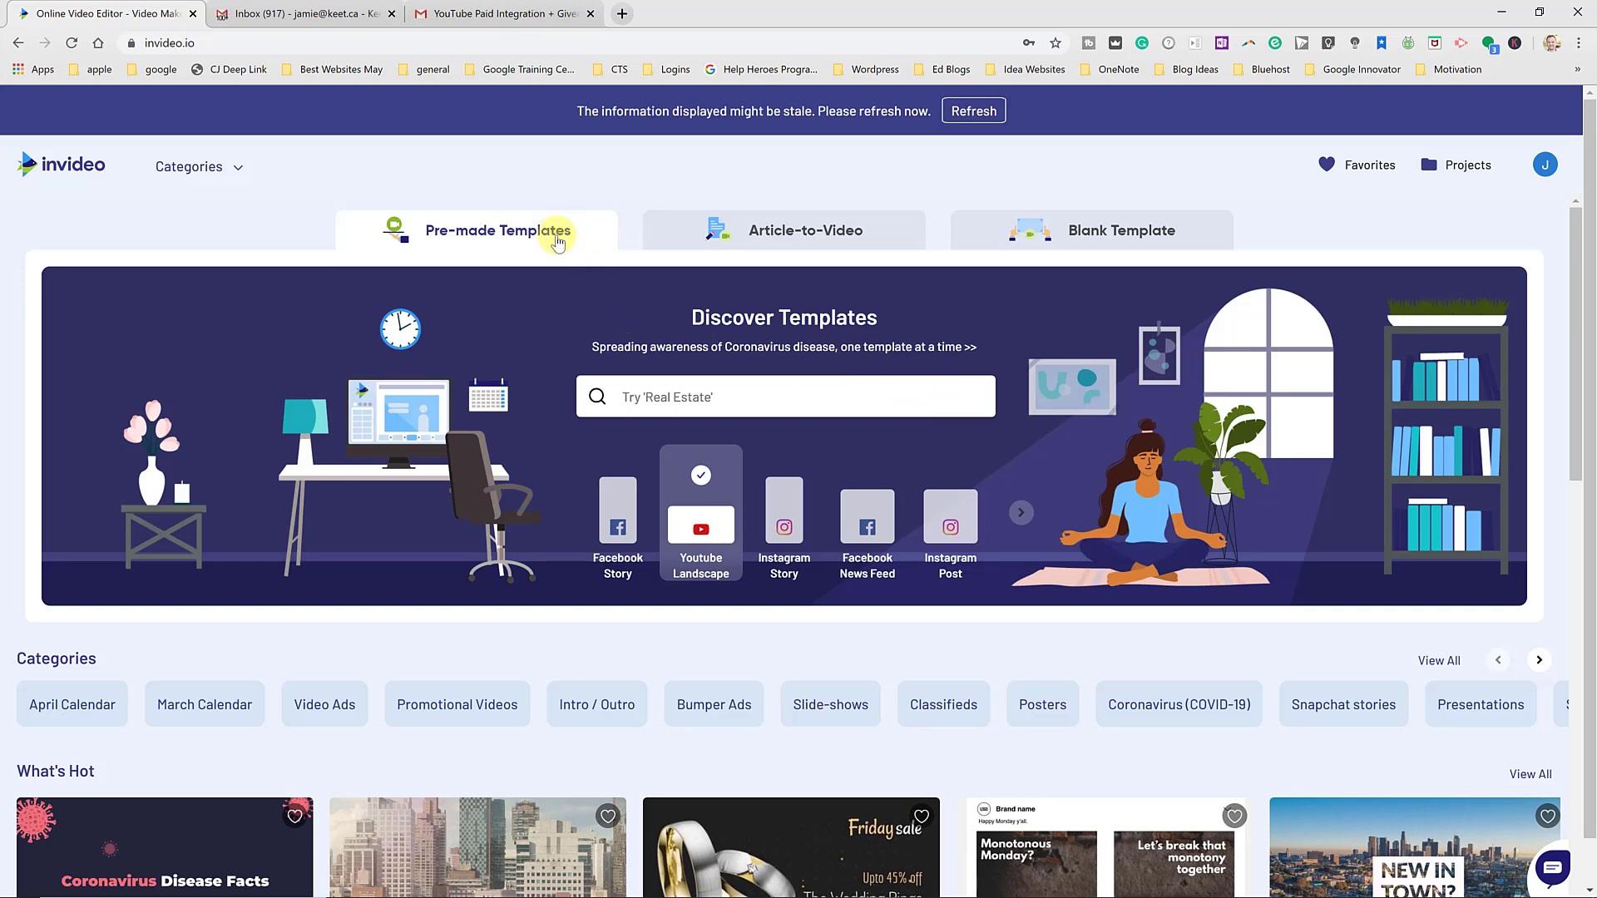
pyautogui.scroll(-2, 579, 491)
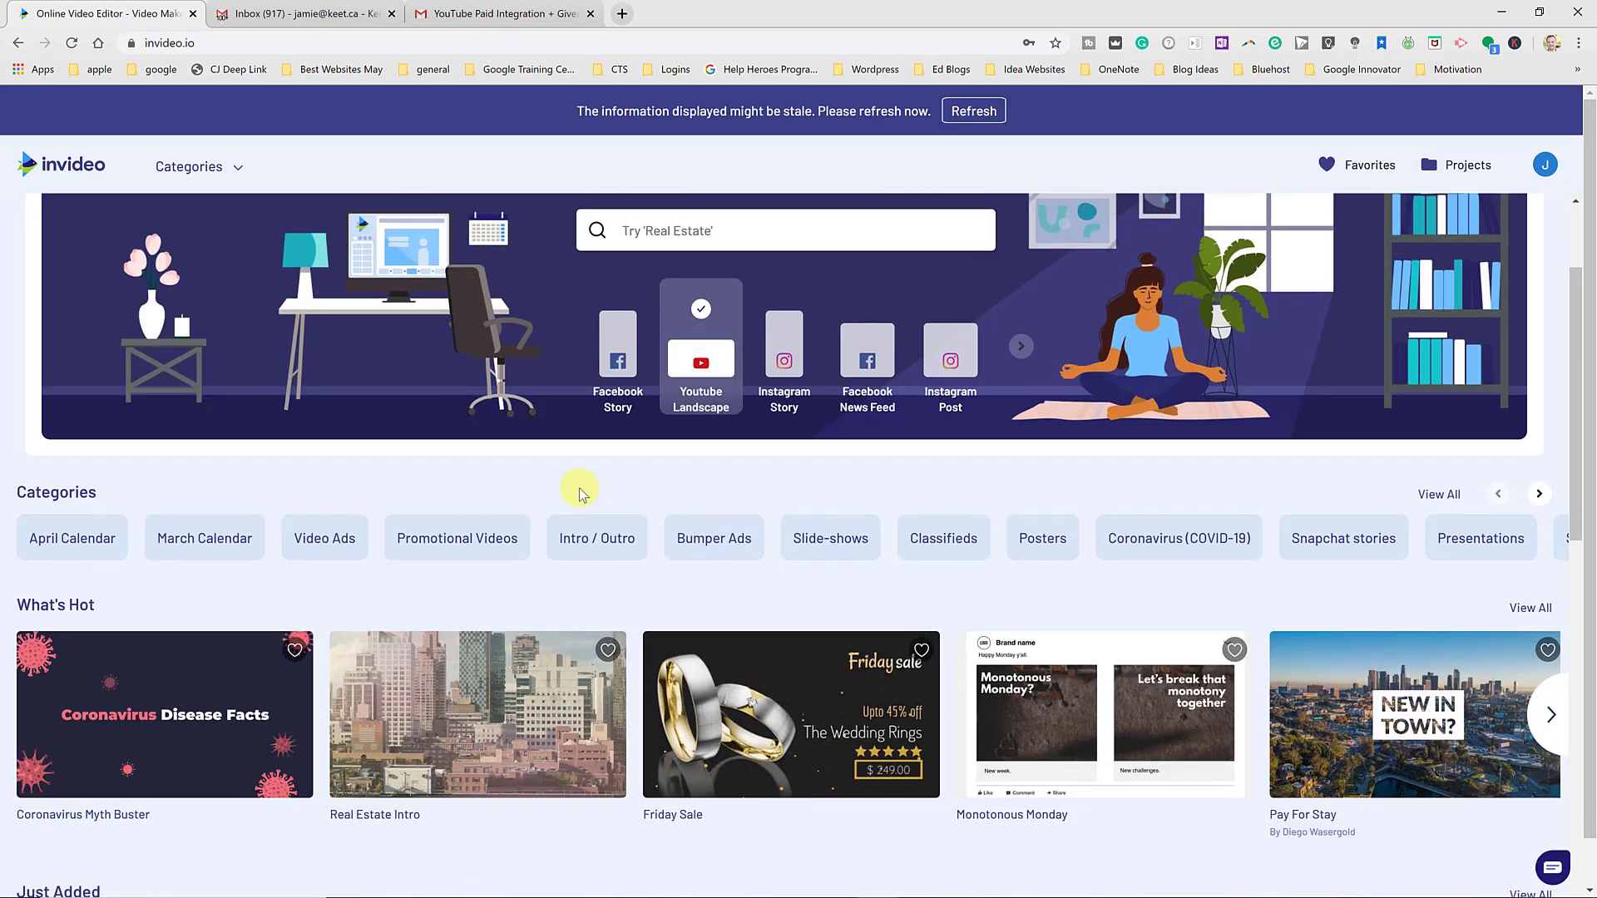
pyautogui.scroll(-3, 580, 491)
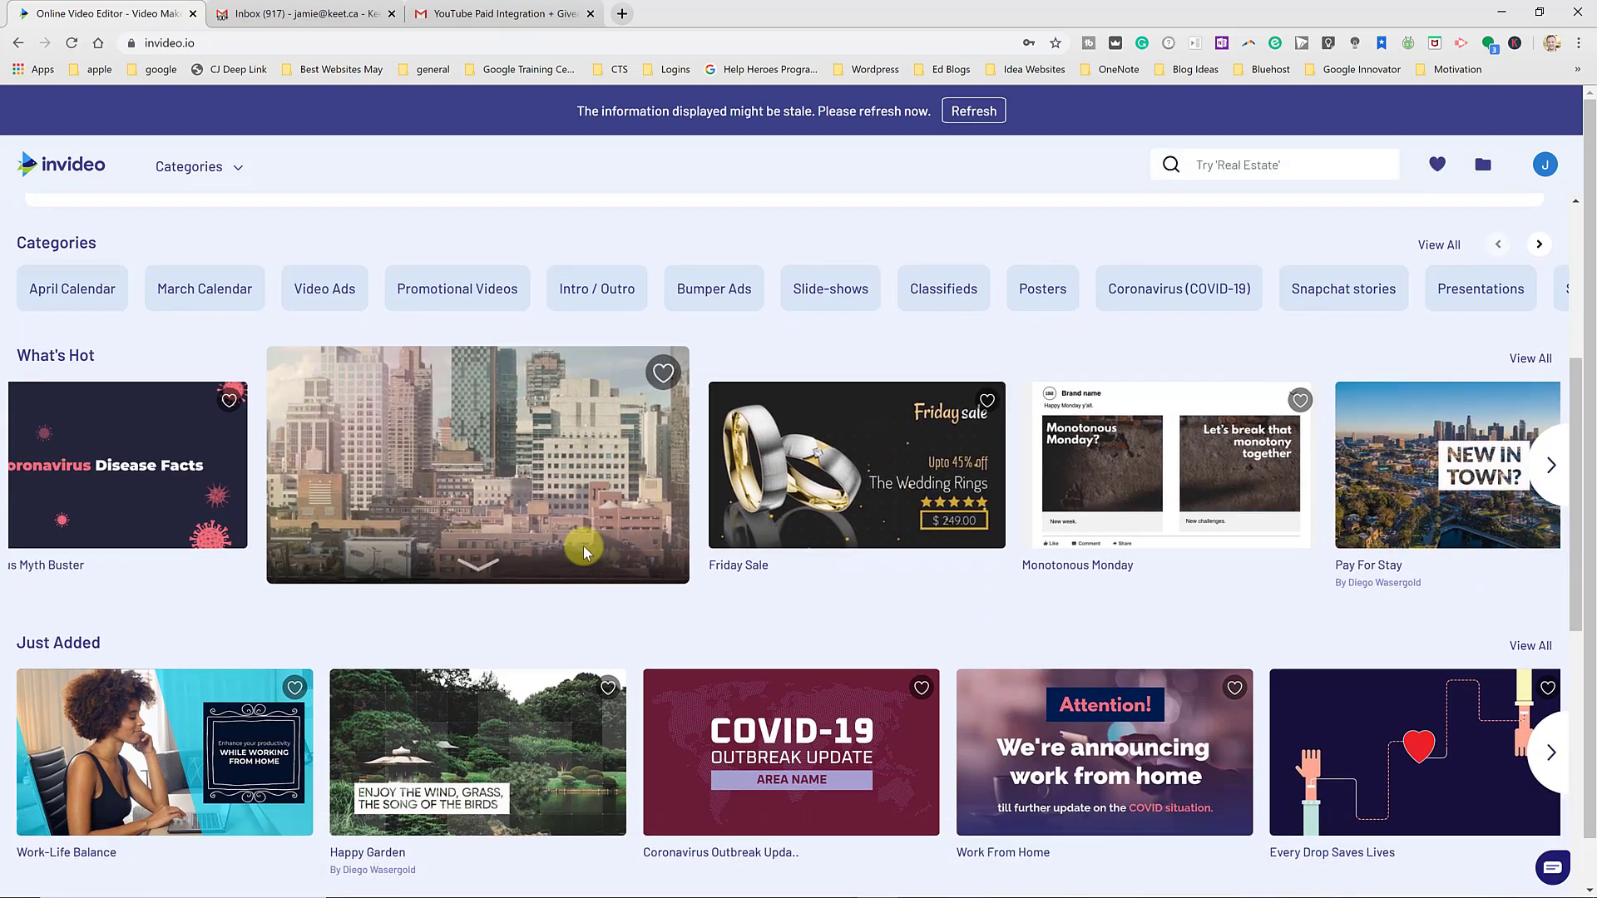
pyautogui.scroll(2, 583, 546)
pyautogui.click(492, 655)
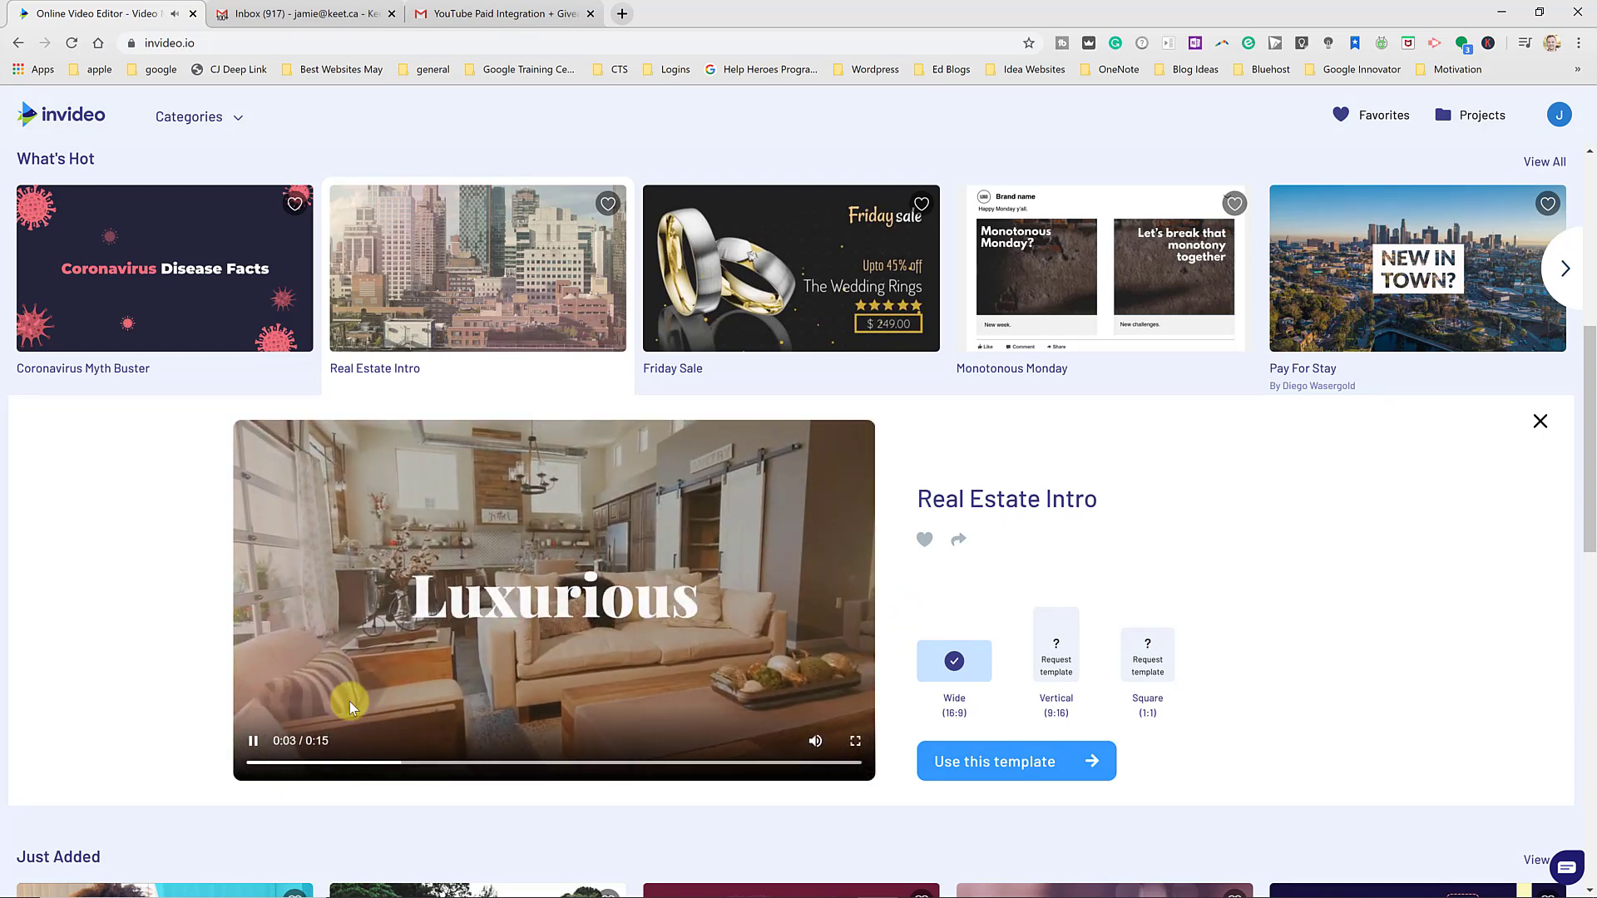
pyautogui.click(253, 740)
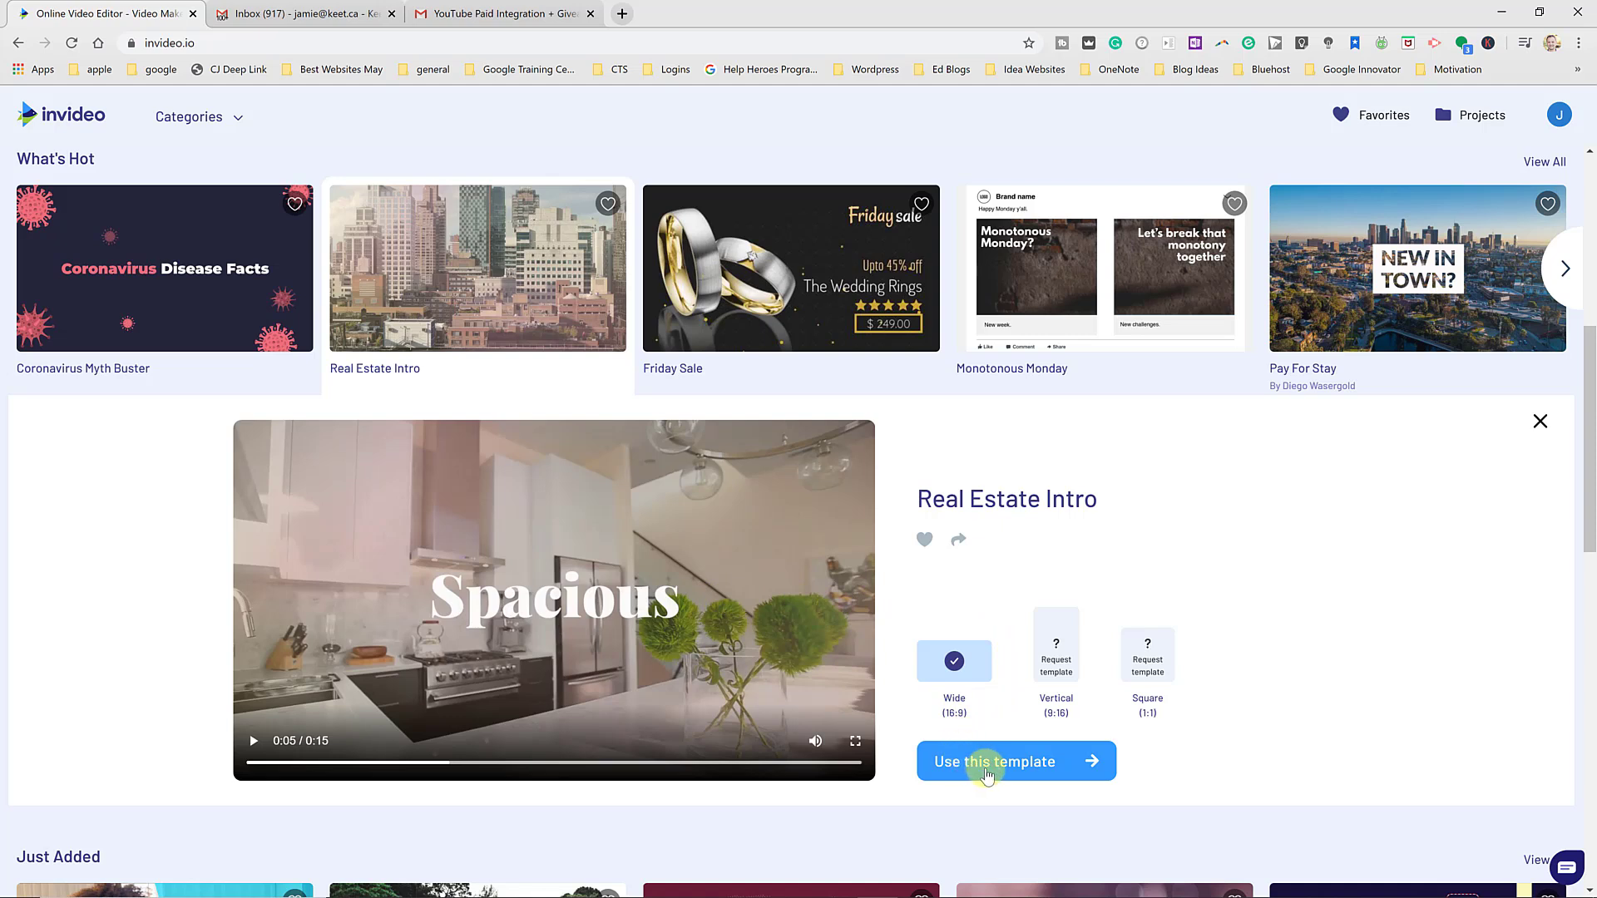
pyautogui.click(925, 545)
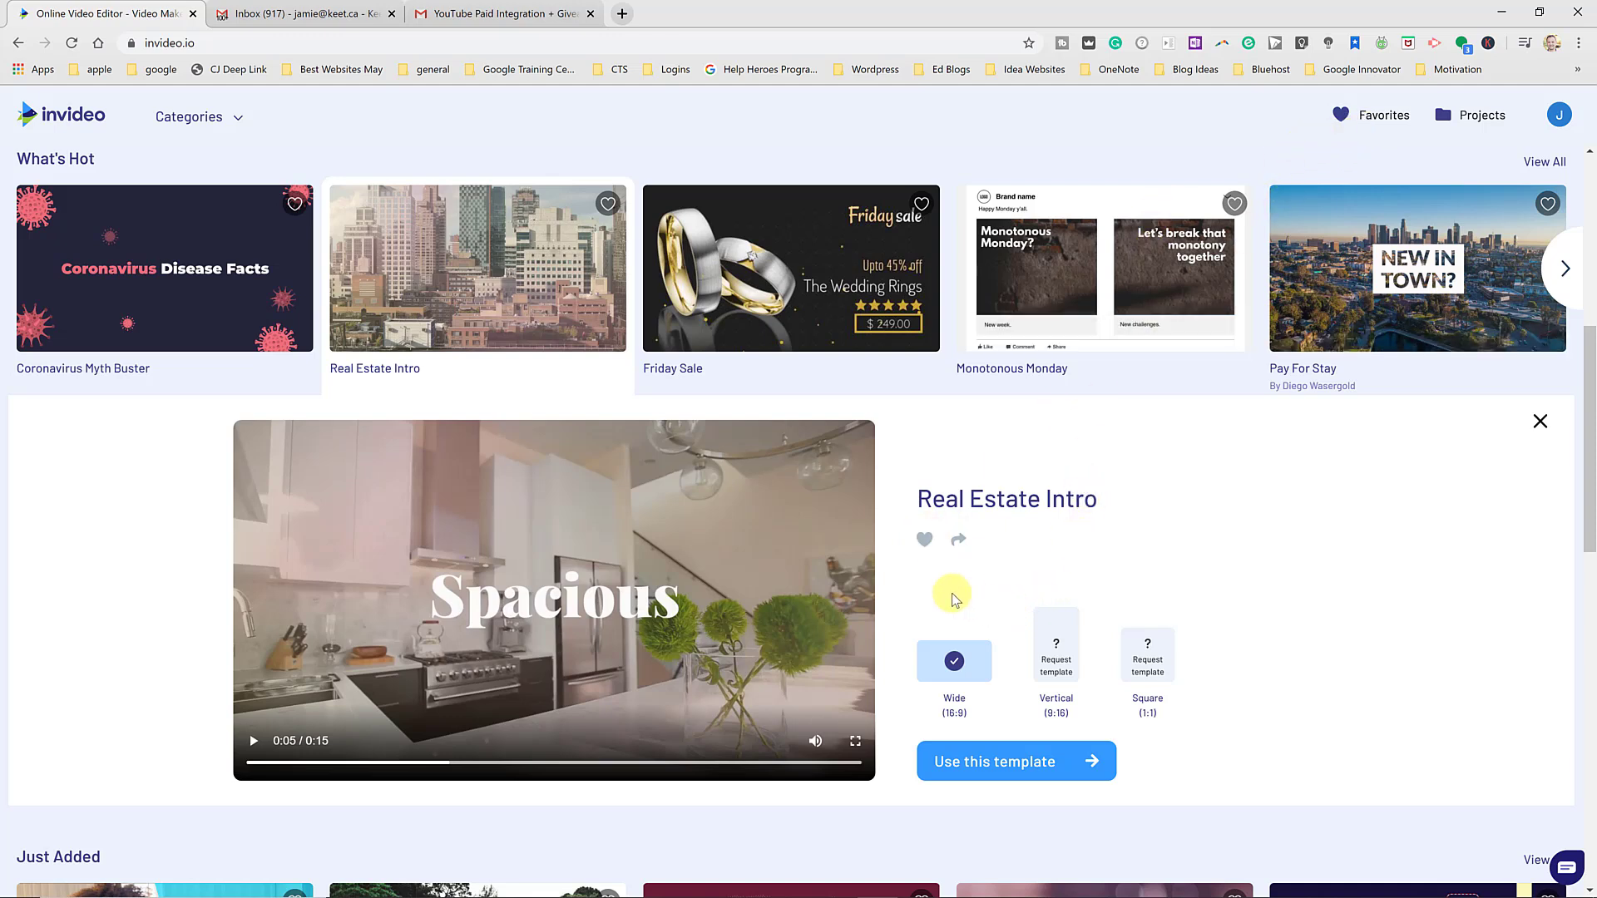
# Open the DIY template from the Editor's Pick row and start a project from it in Wide (16:9).
pyautogui.scroll(-1, 932, 595)
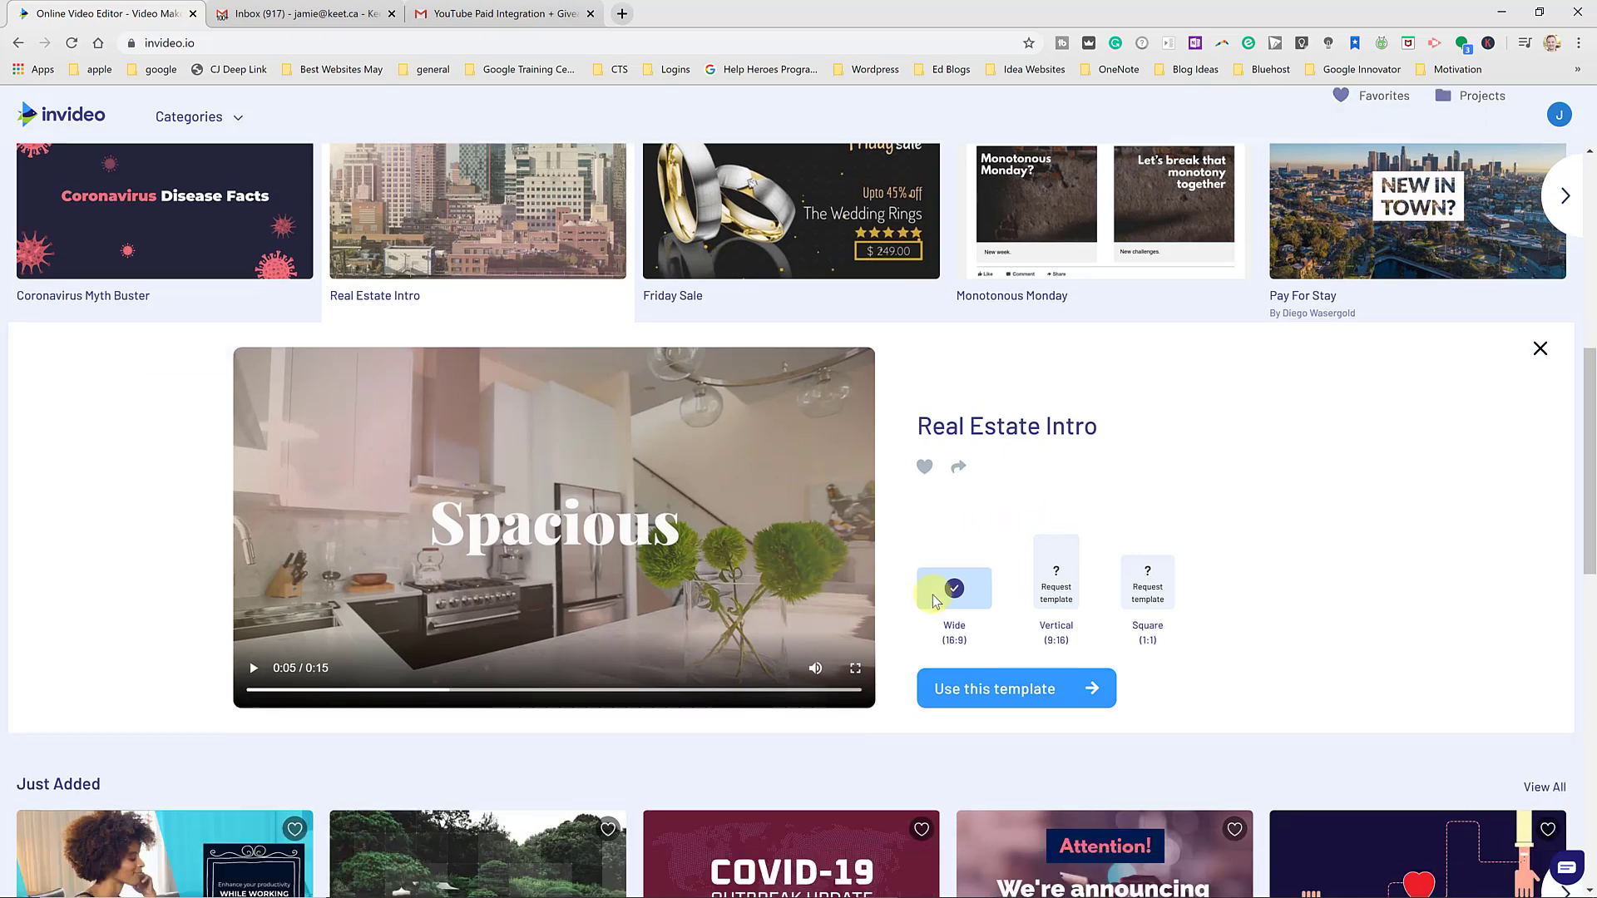
pyautogui.scroll(-1, 923, 594)
pyautogui.scroll(-1, 923, 594)
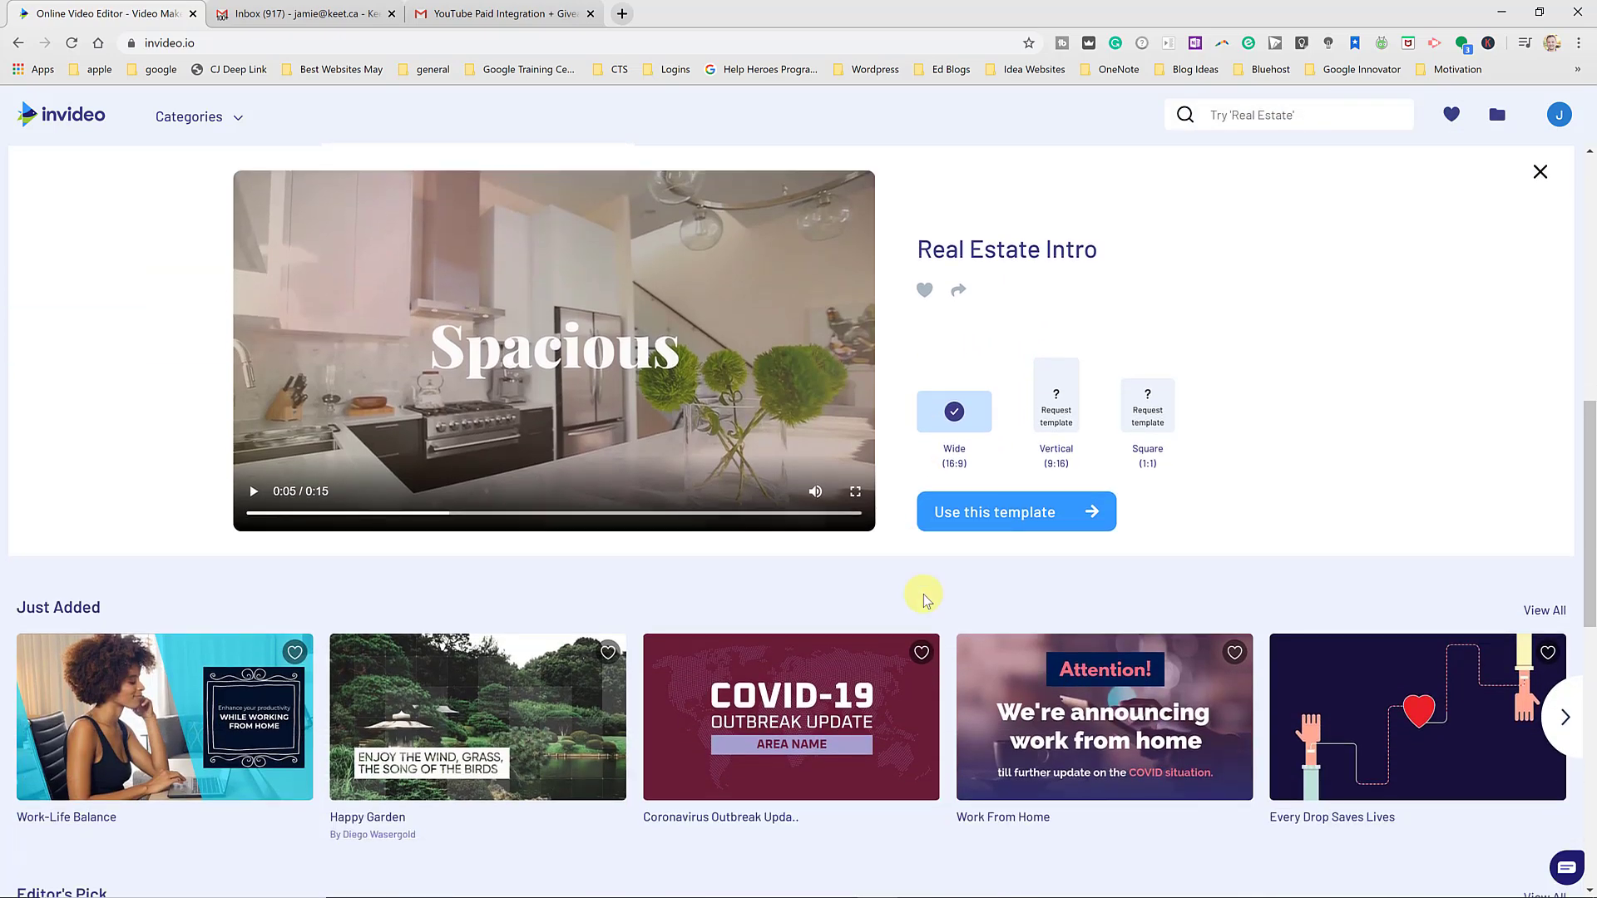
pyautogui.scroll(-6, 920, 591)
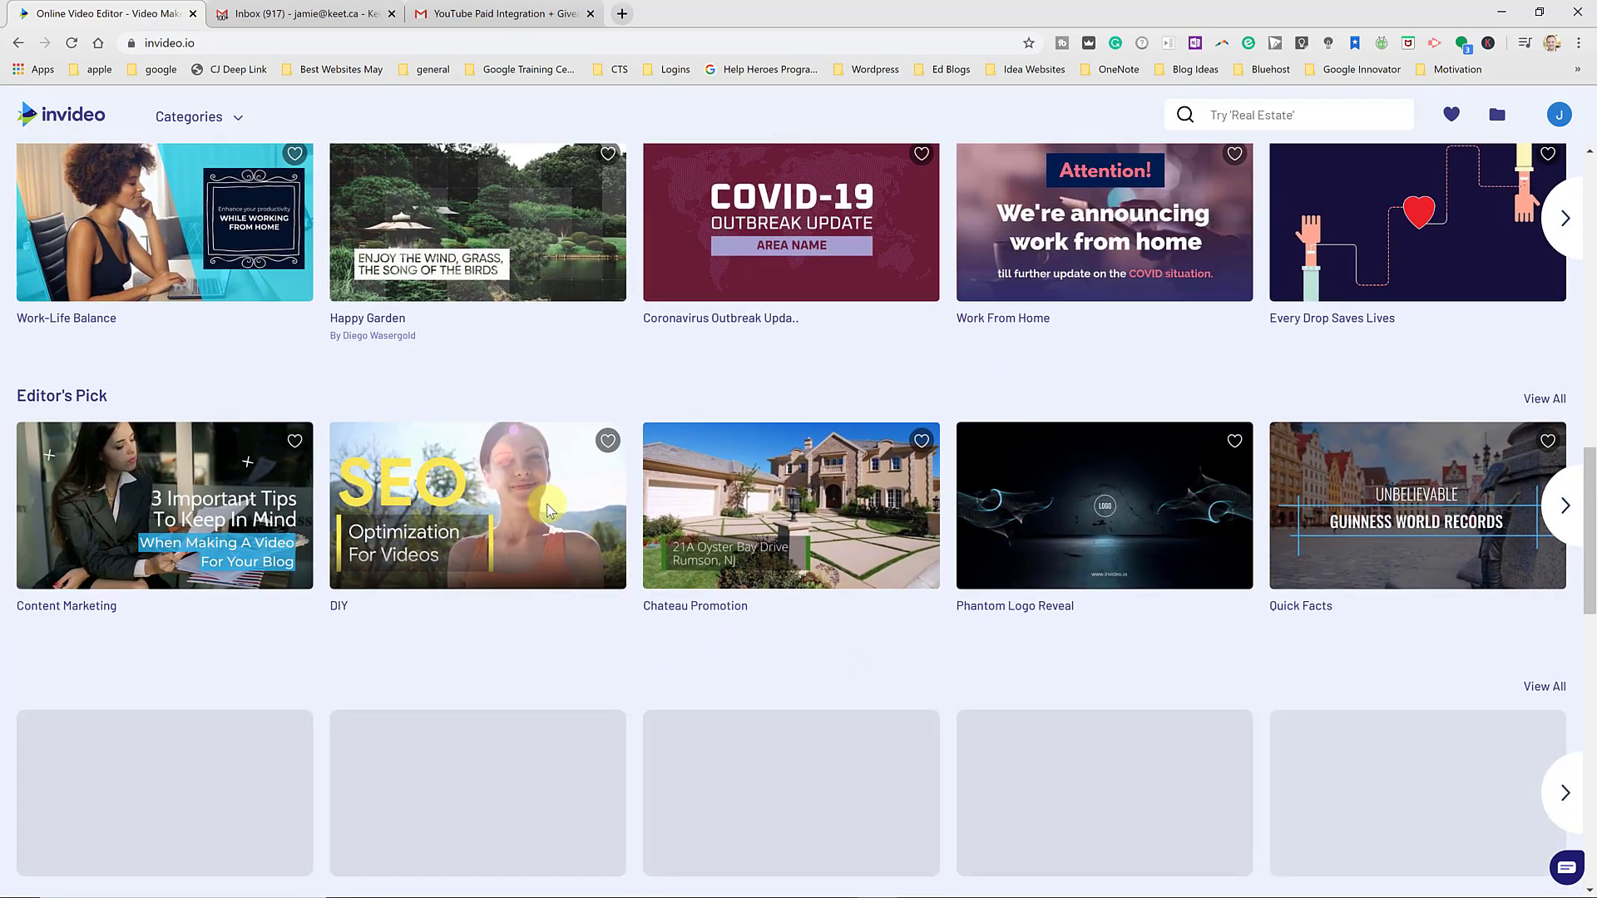
pyautogui.click(546, 503)
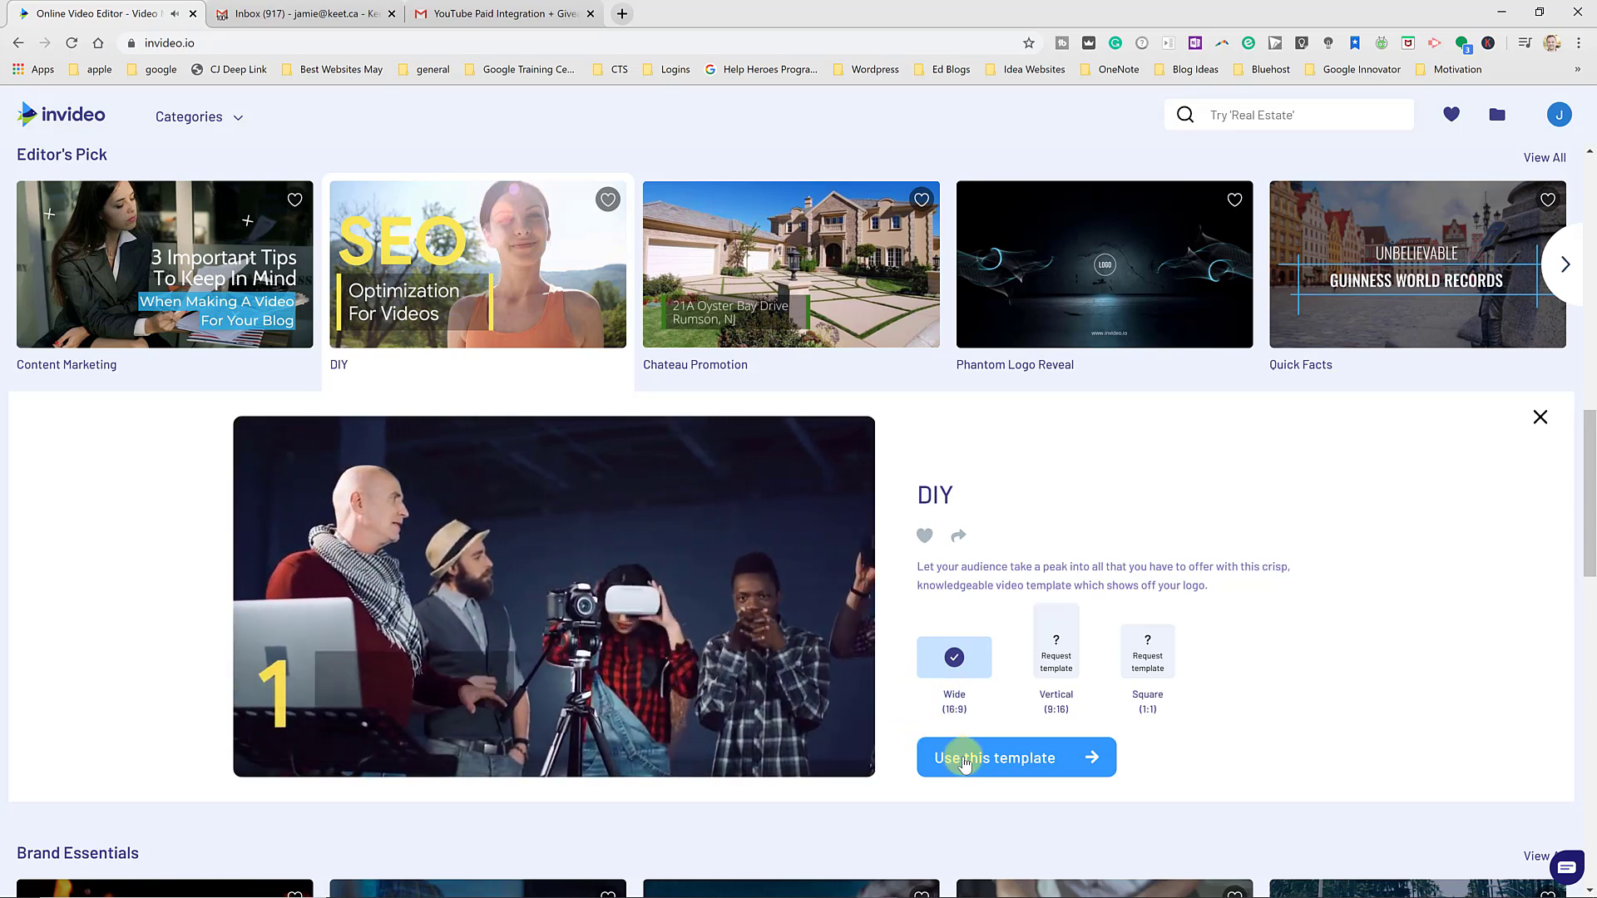
pyautogui.click(963, 757)
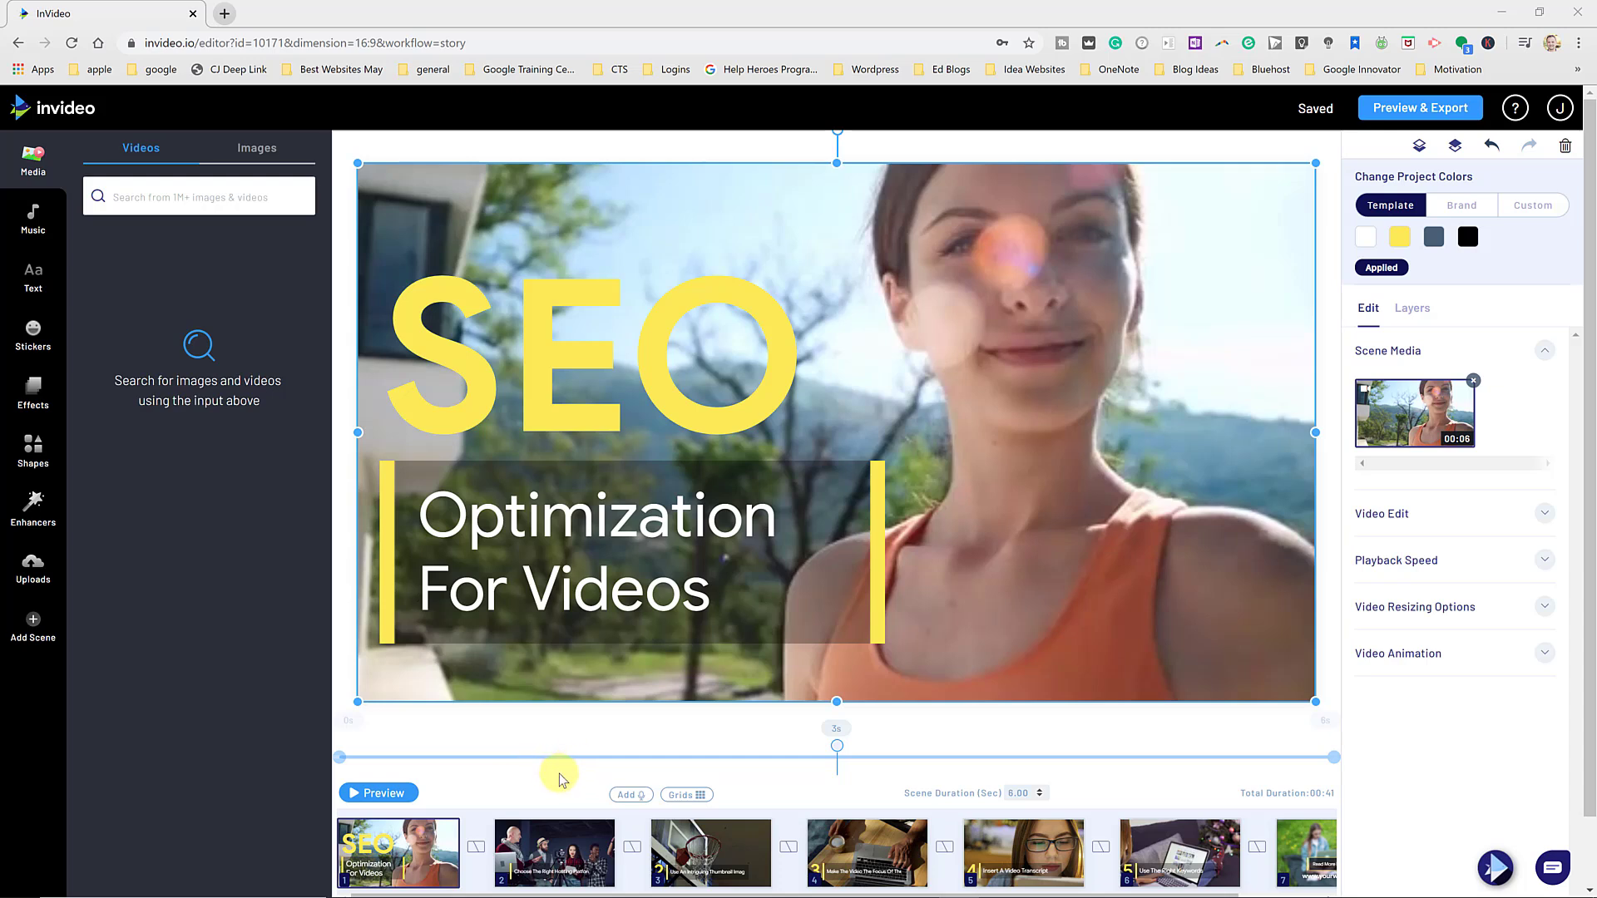
# Preview the second scene, Choose The Right Hosting Platform, and return to the first scene.
pyautogui.moveTo(416, 840)
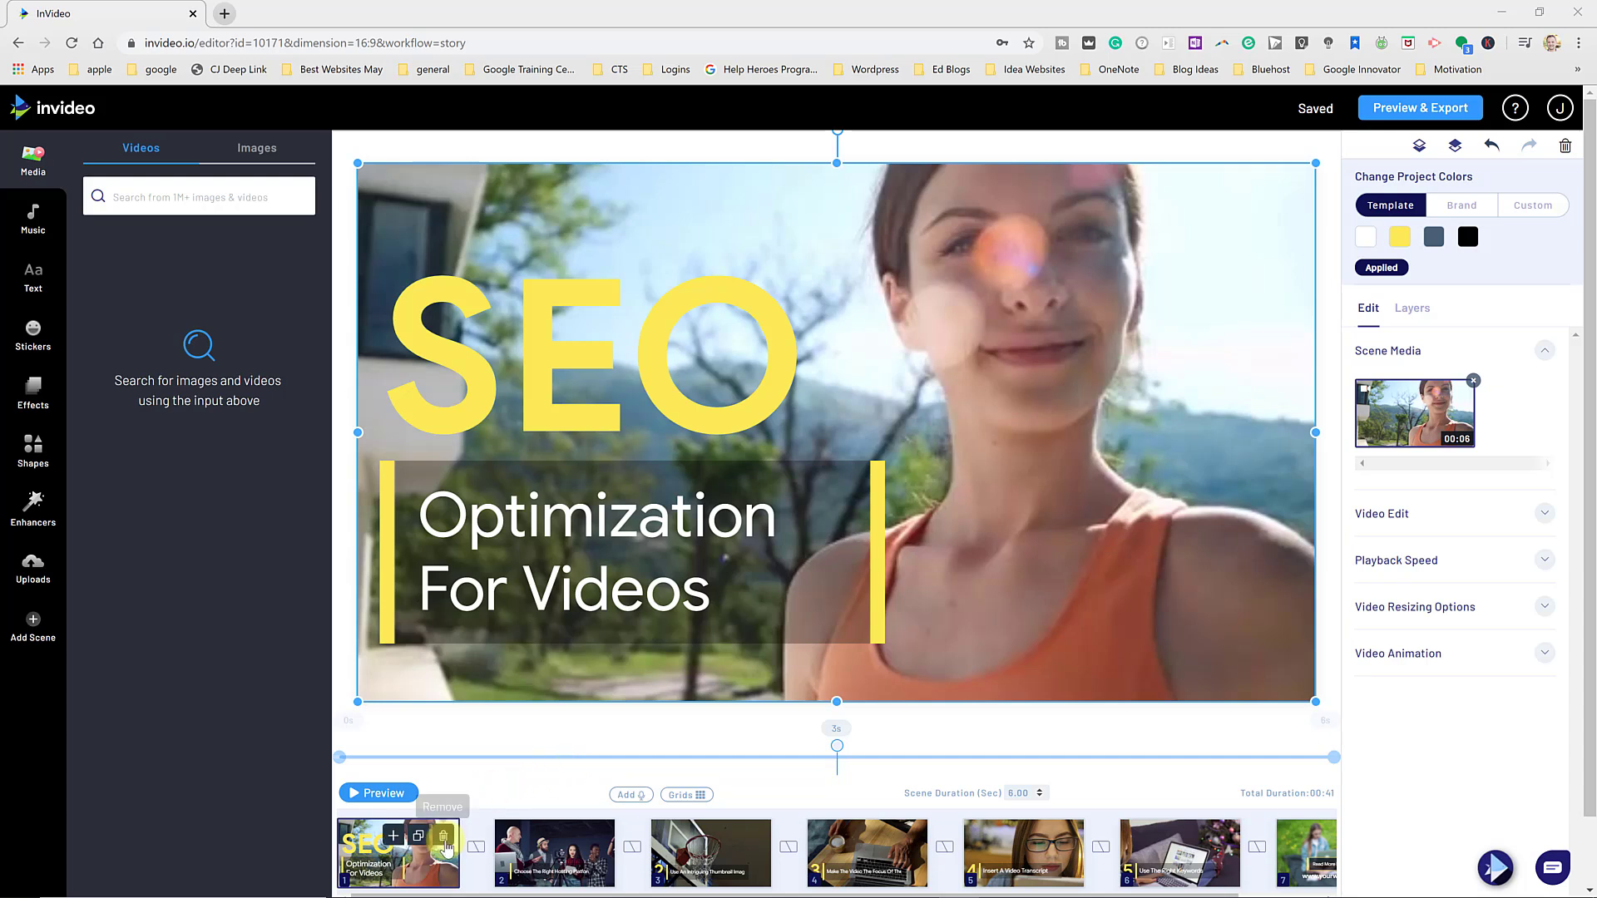
pyautogui.click(541, 861)
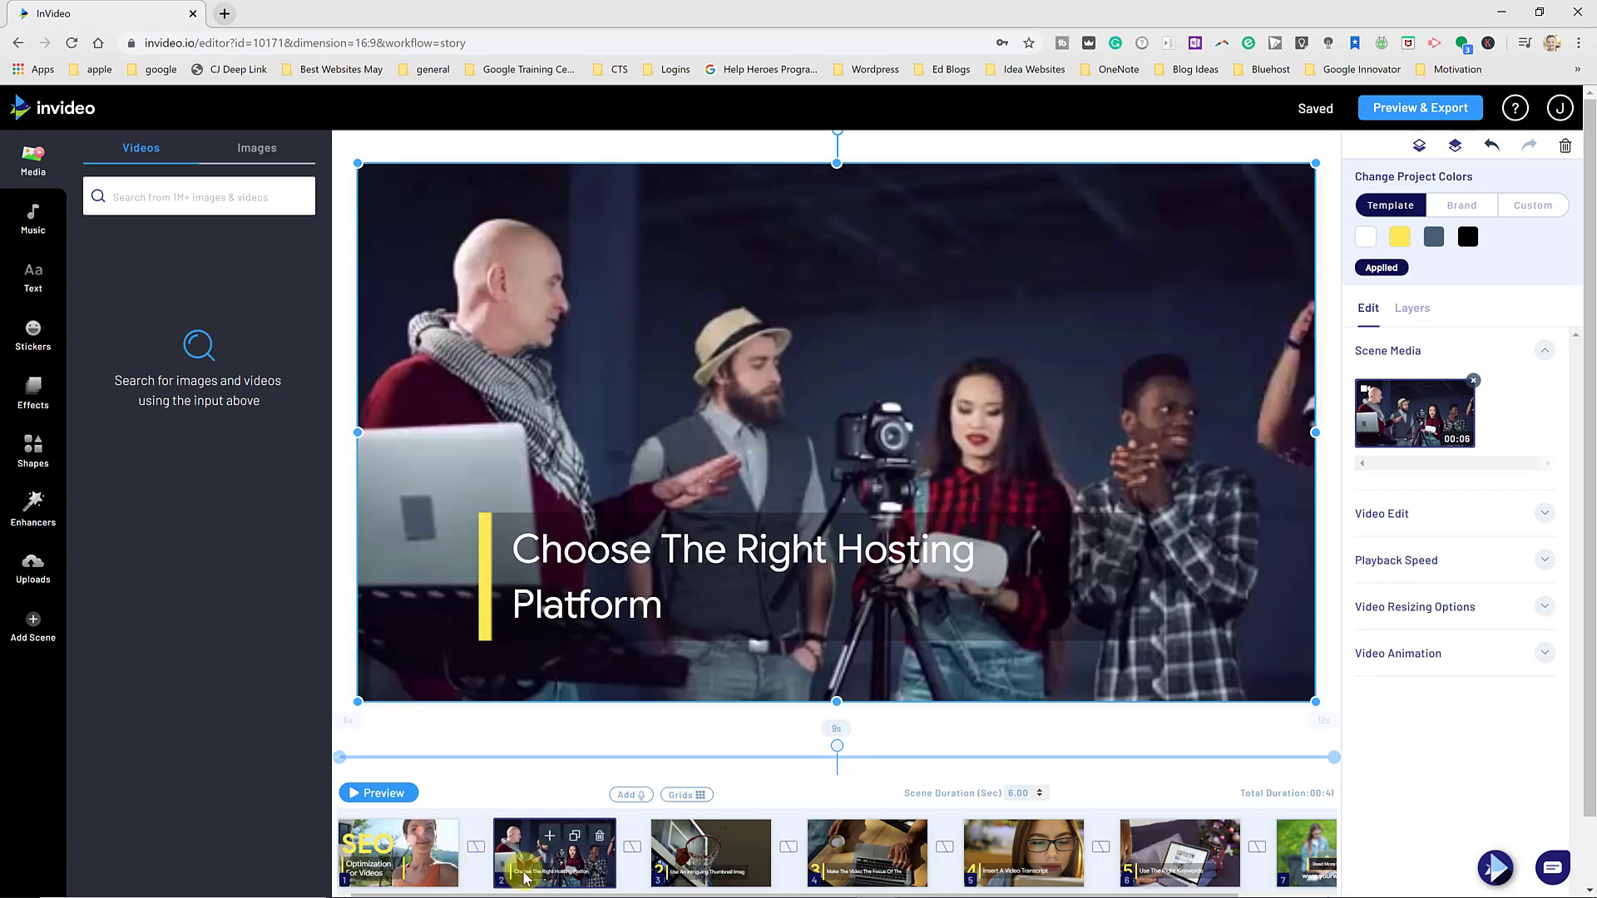
pyautogui.click(411, 795)
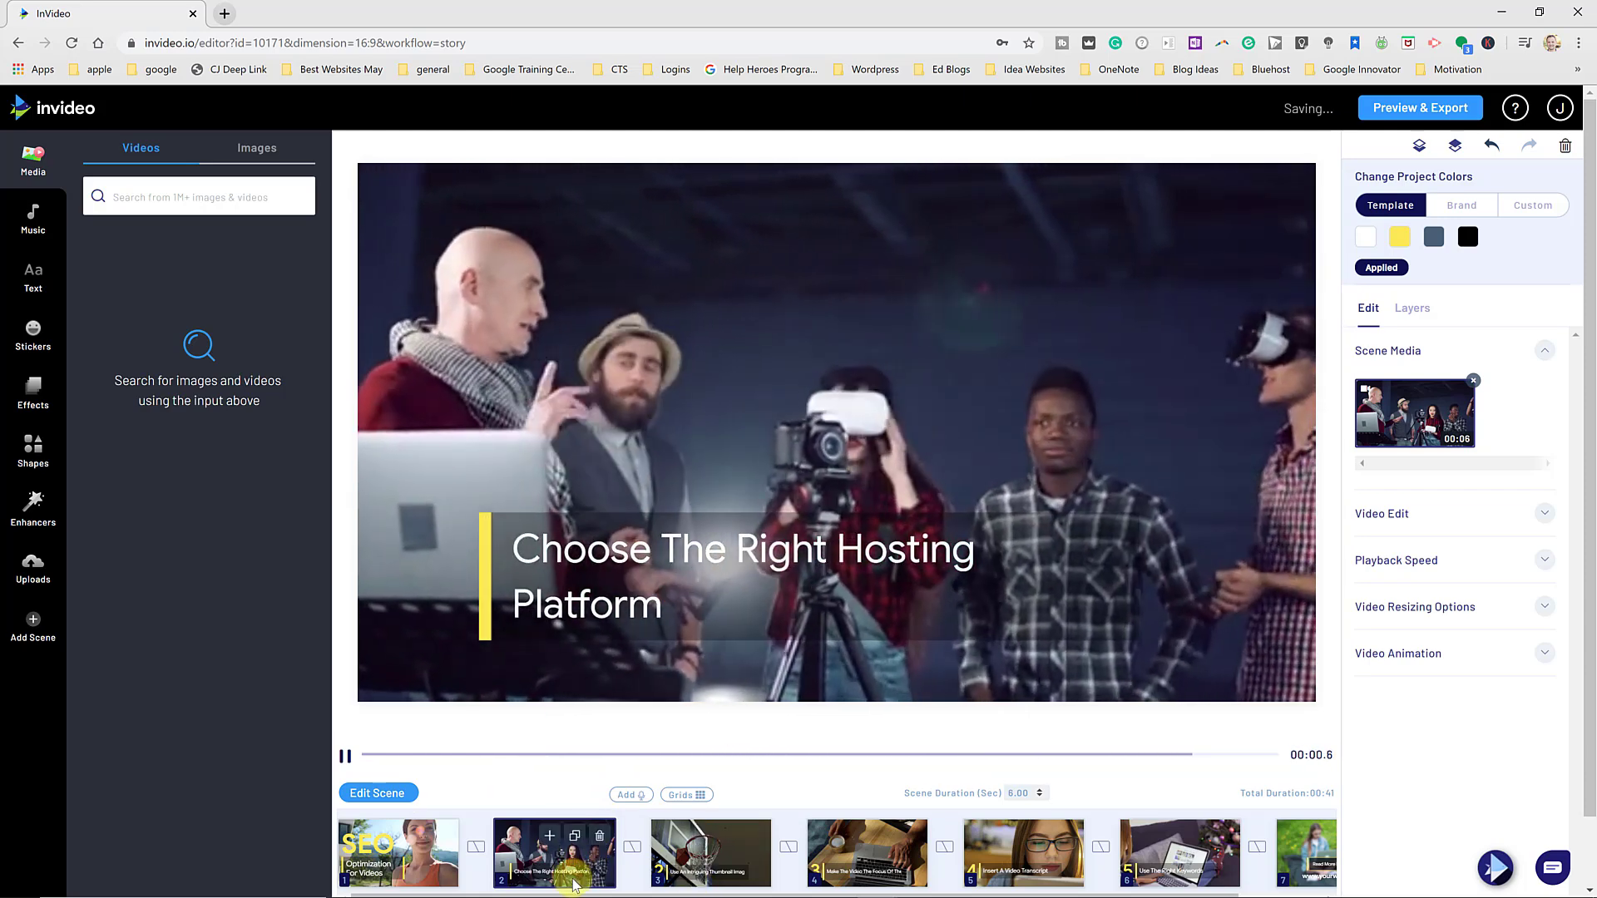
pyautogui.moveTo(557, 881)
pyautogui.mouseDown()
pyautogui.moveTo(435, 871)
pyautogui.moveTo(563, 865)
pyautogui.mouseUp()
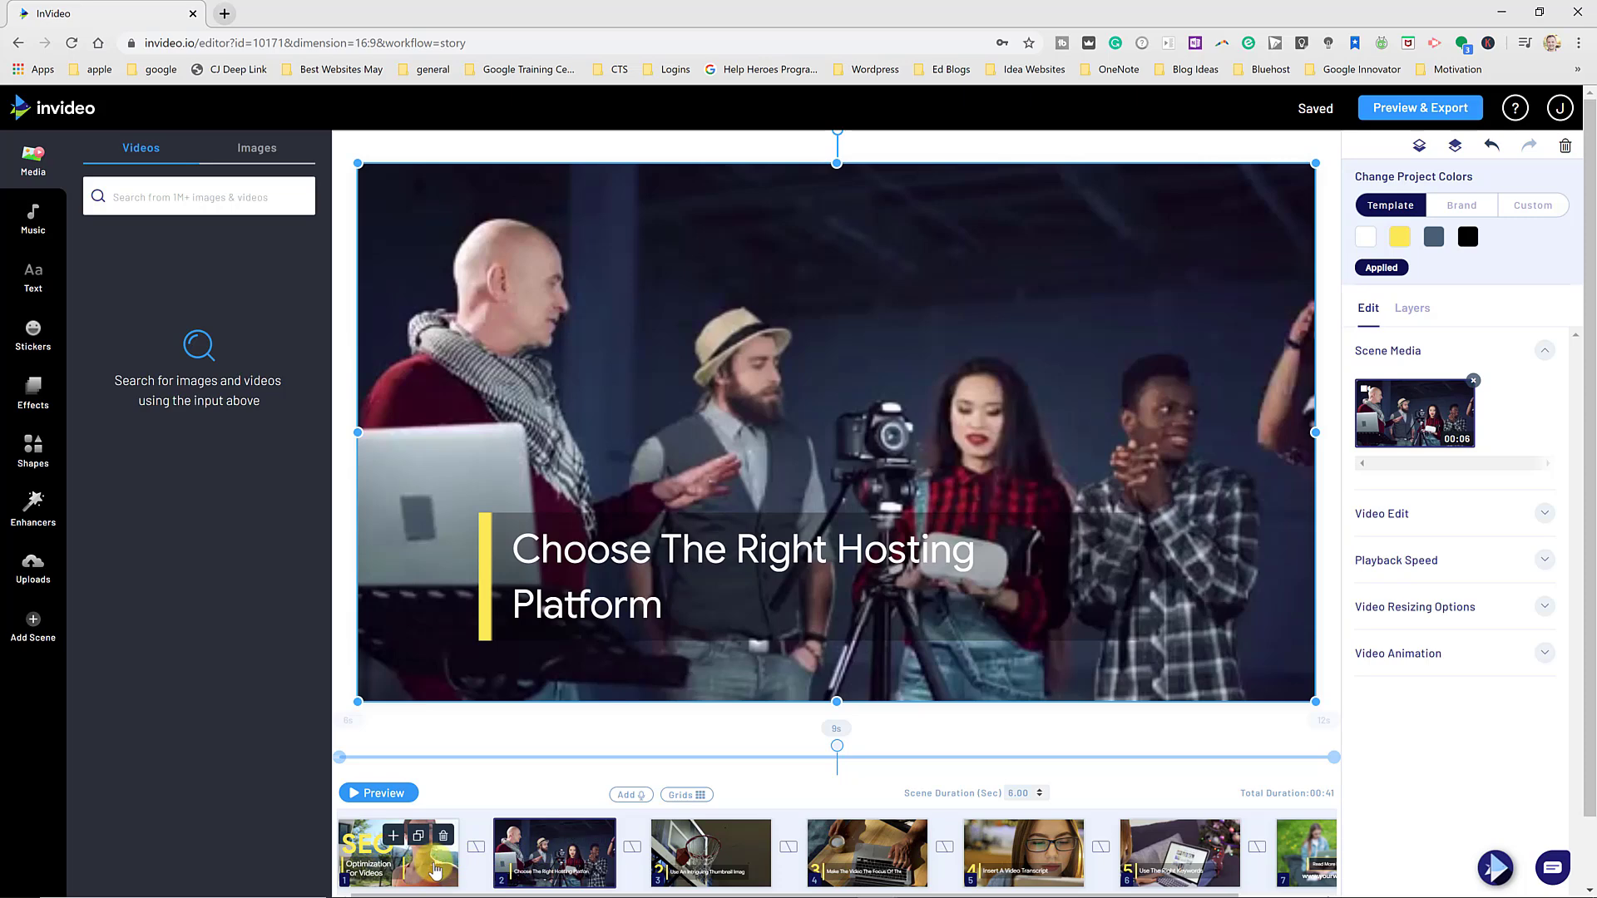
pyautogui.click(435, 871)
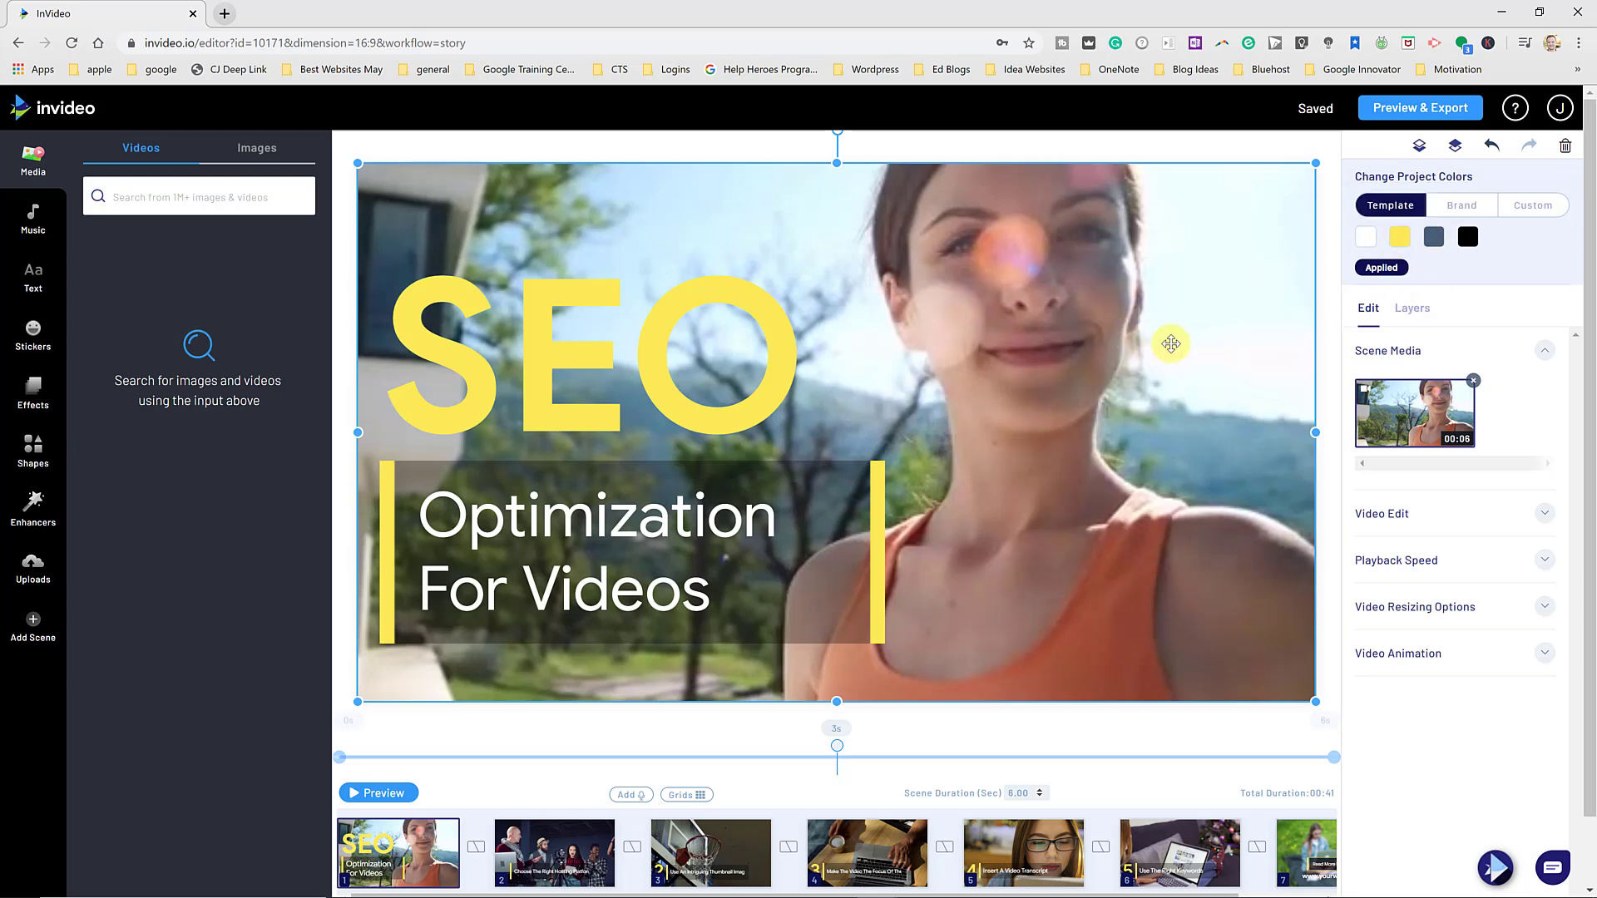
# Review the project's brand colours and the first scene's layers, selecting the Optimization For Videos and SEO text layers.
pyautogui.click(1453, 210)
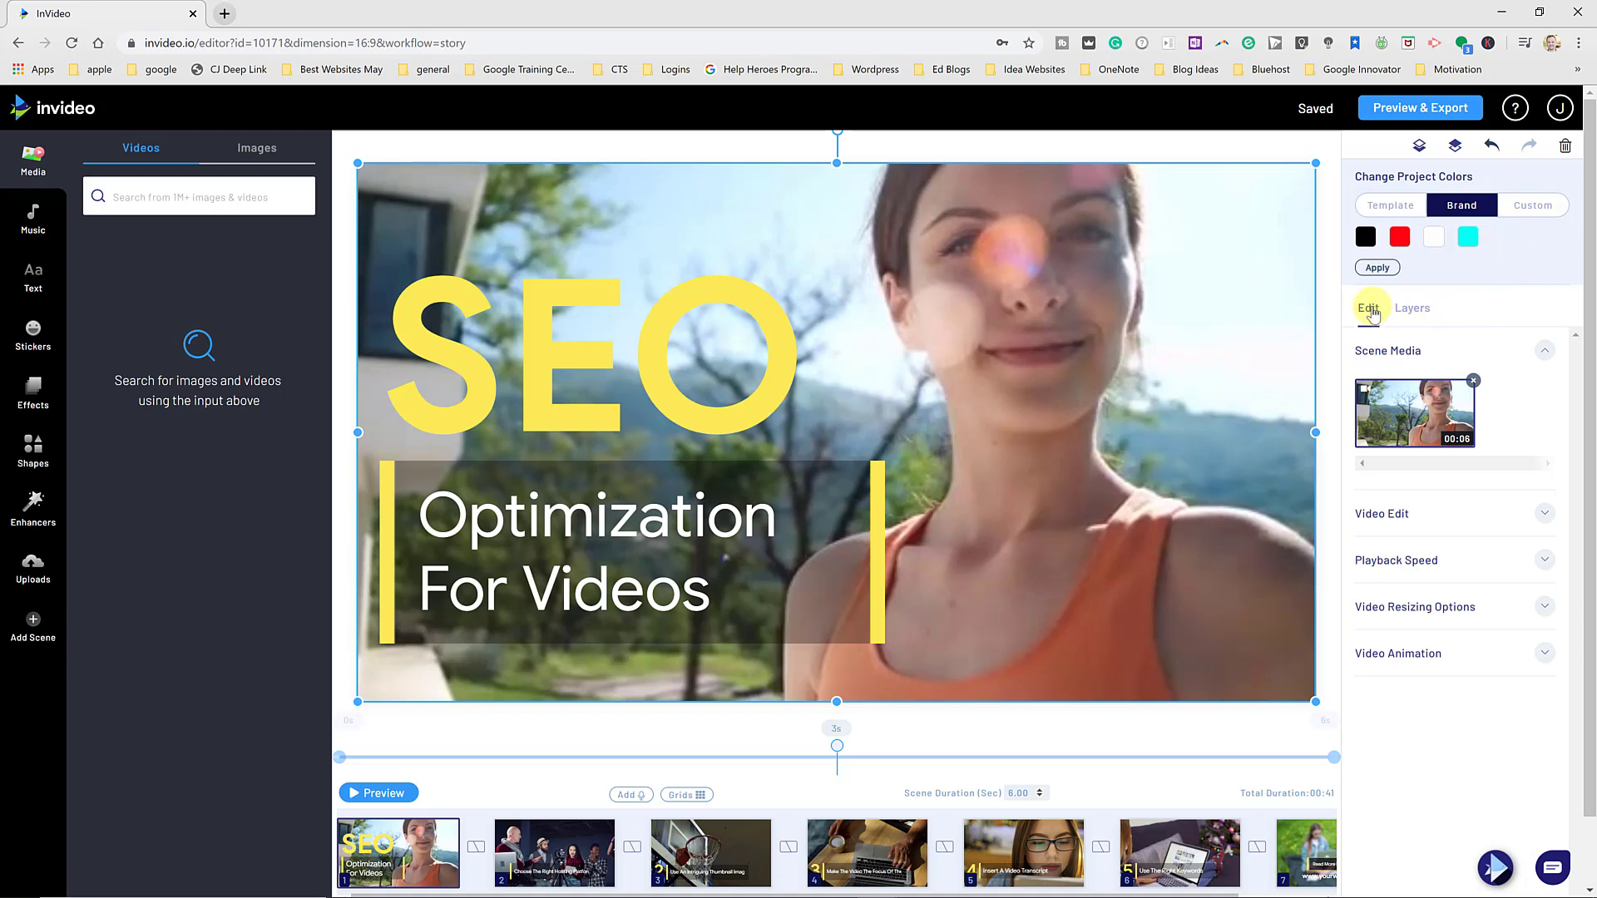
pyautogui.click(1414, 309)
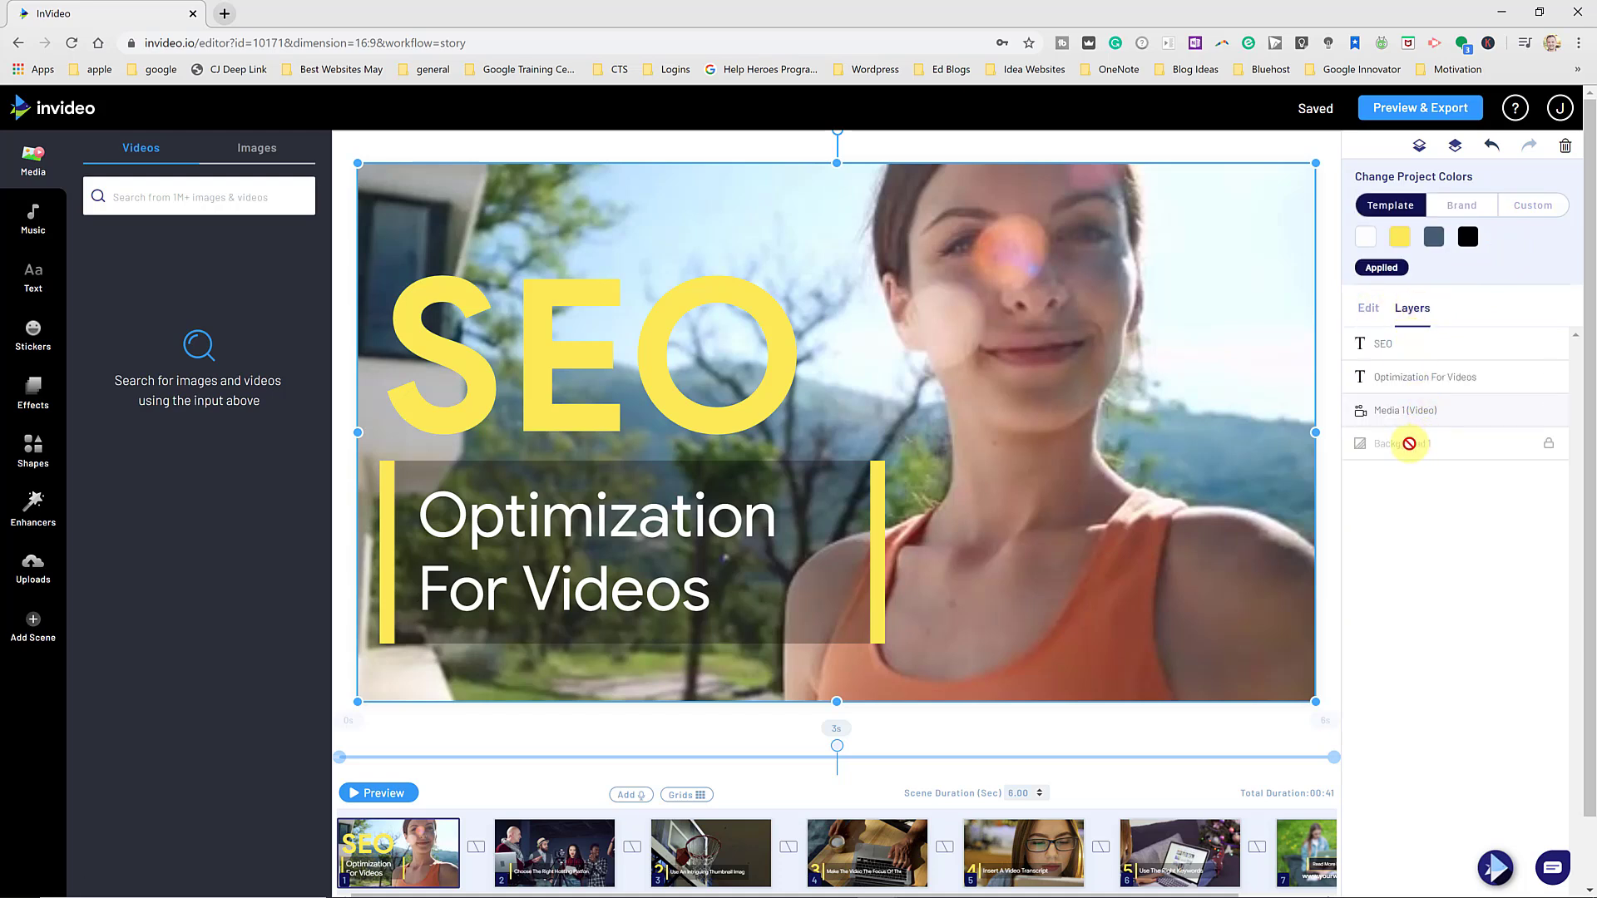
pyautogui.click(1402, 379)
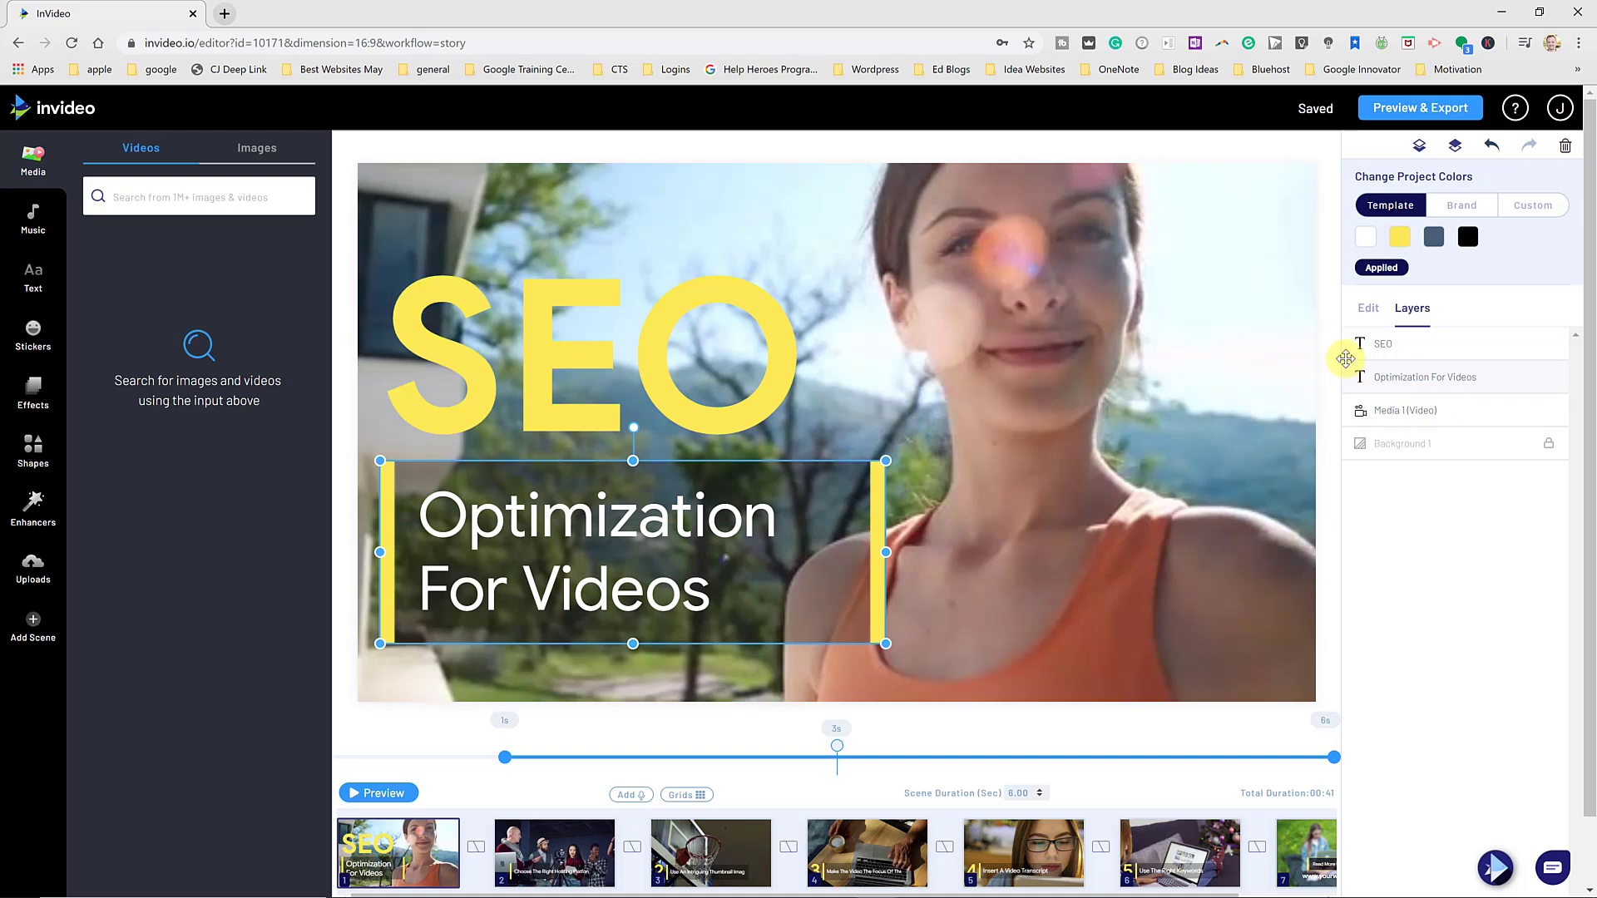
pyautogui.click(1373, 329)
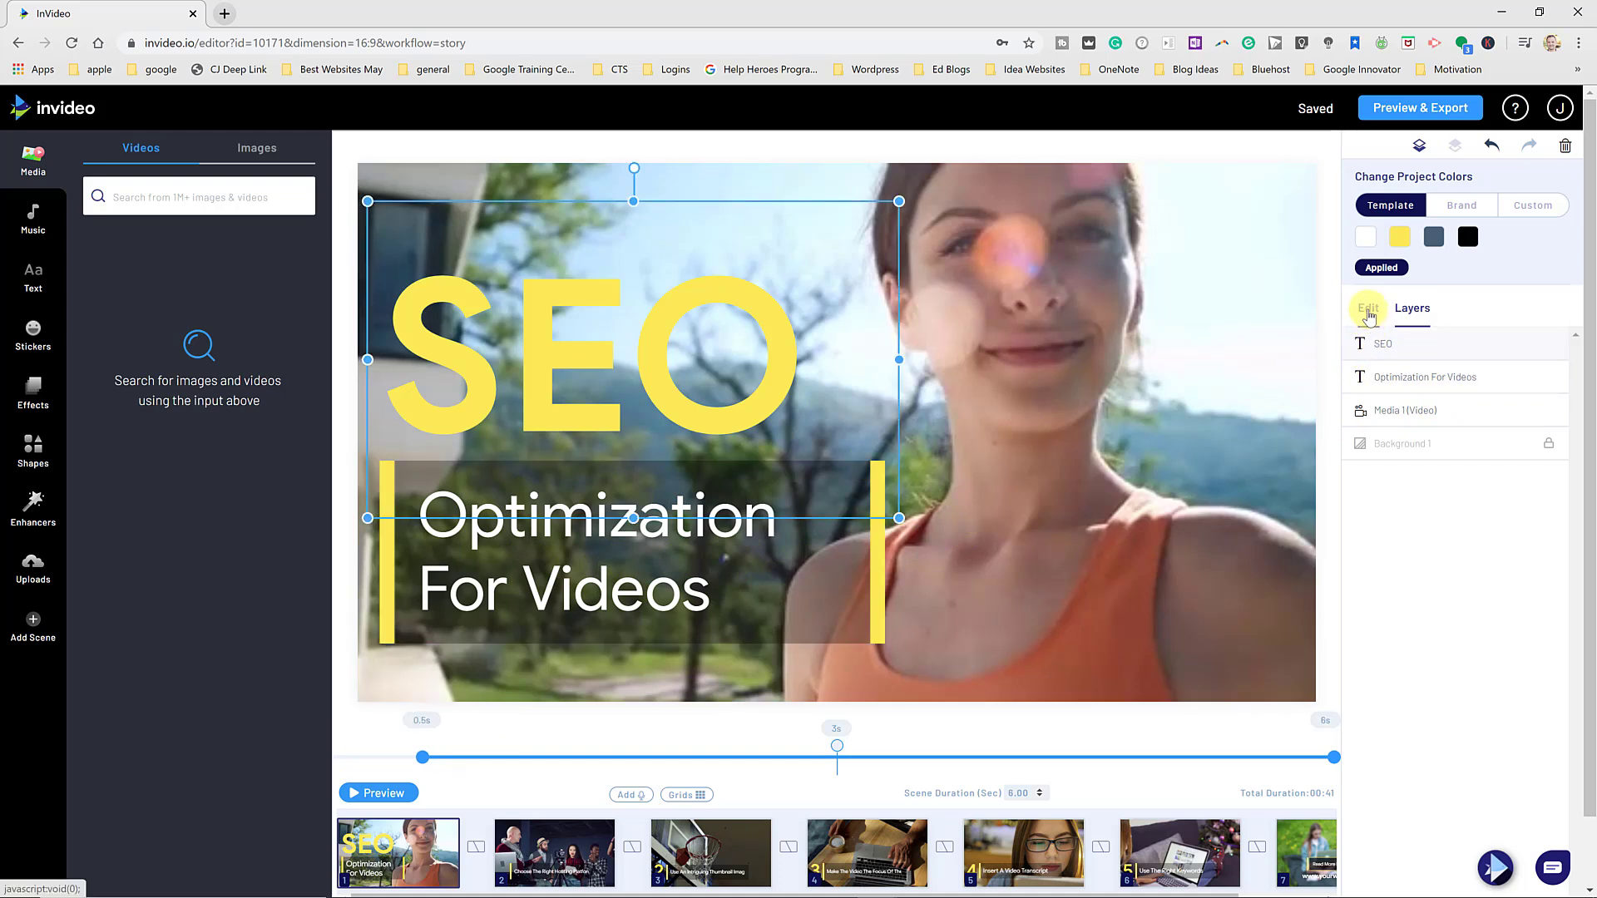
# Change the yellow title text to "Type", and restore it to "SEO" directly on the canvas.
pyautogui.click(1369, 315)
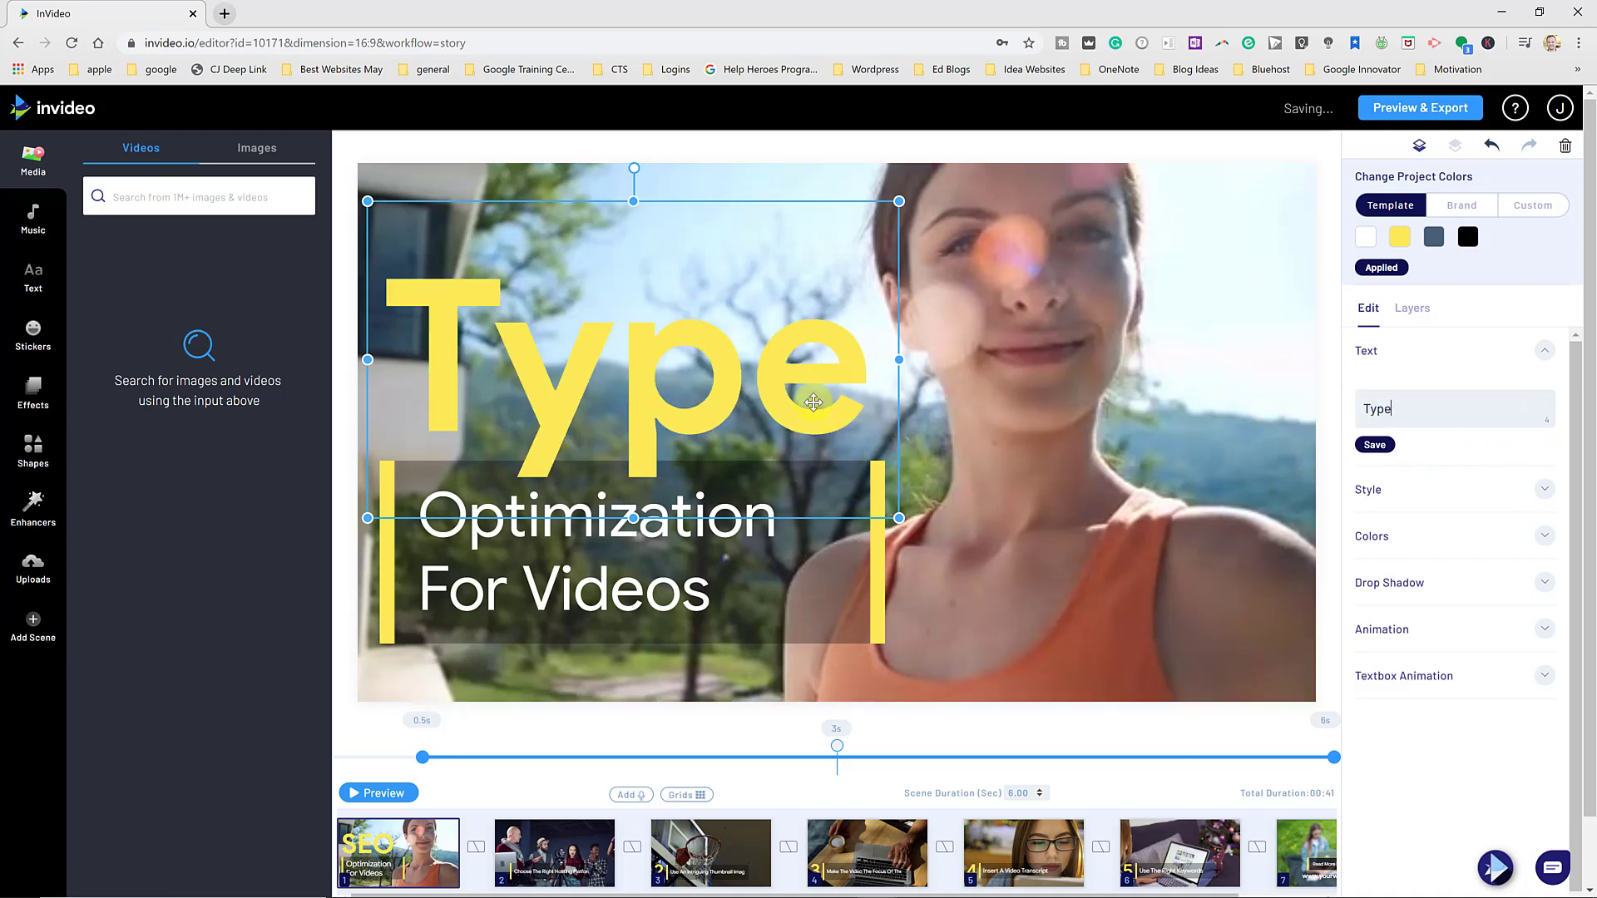
pyautogui.doubleClick(569, 385)
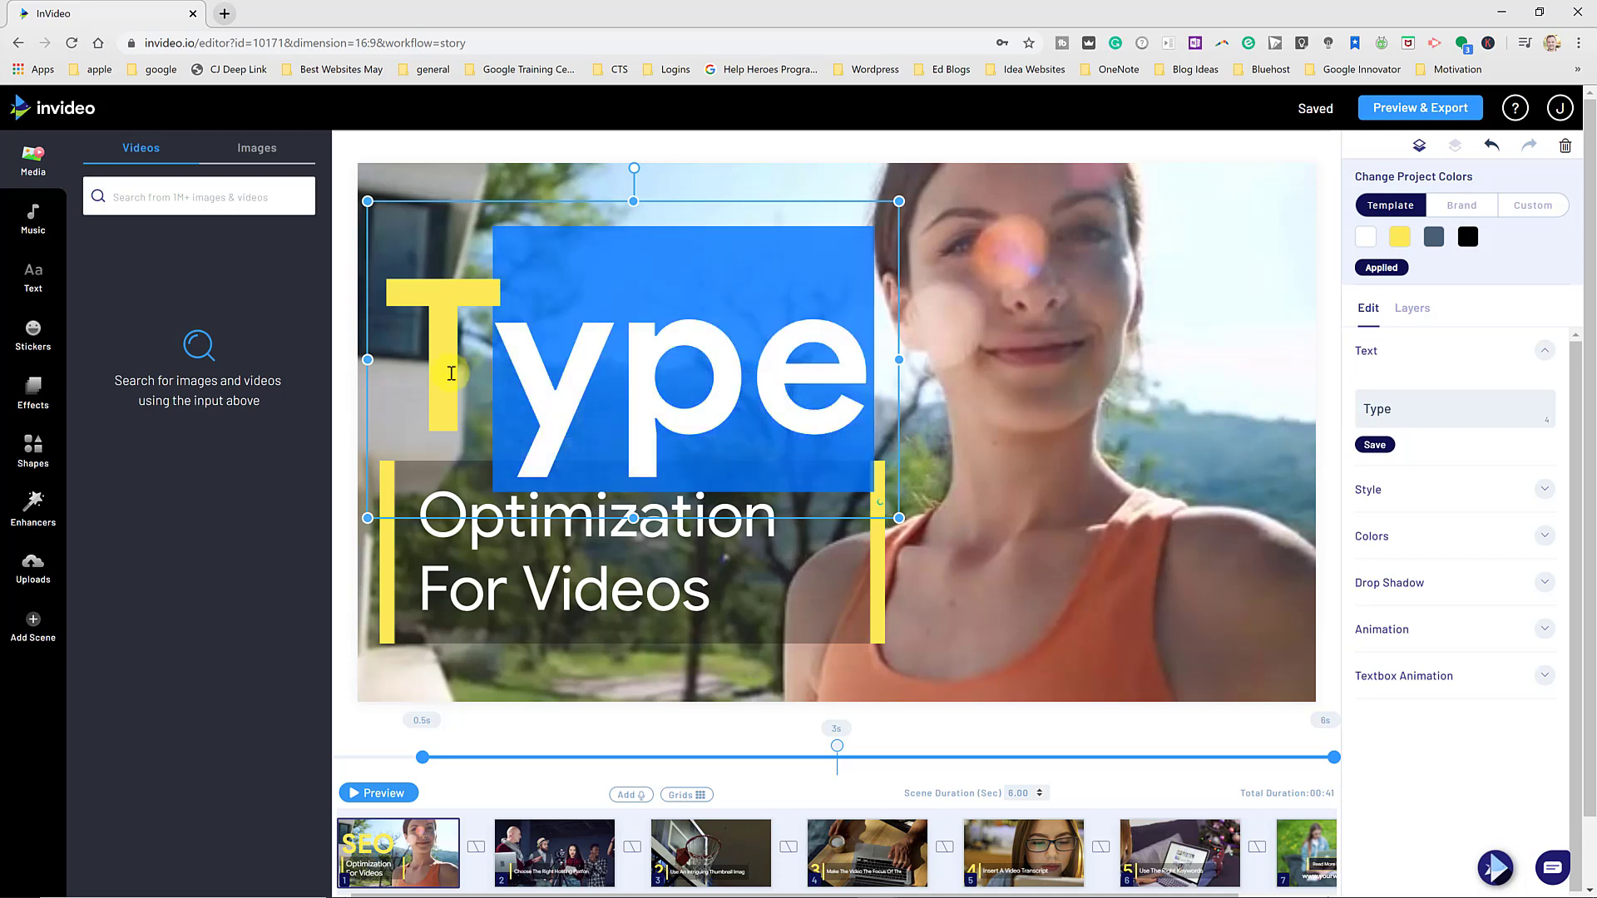
pyautogui.write('SEO')
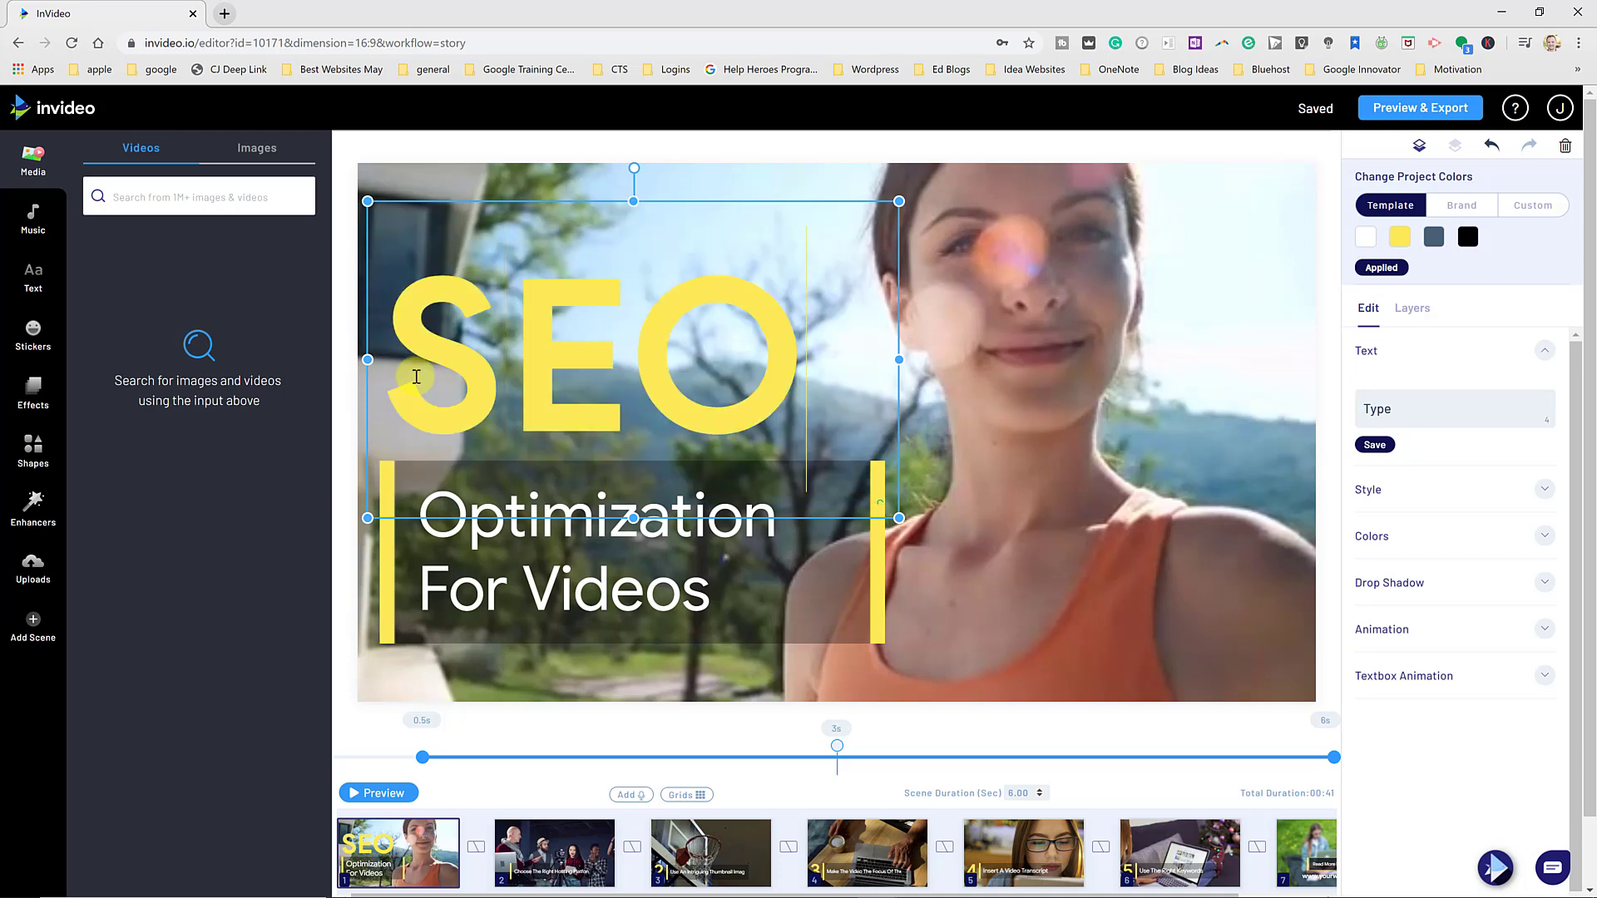
pyautogui.click(1097, 423)
# Give the Optimization For Videos text box a Fade From Left in-animation and preview the scene.
pyautogui.click(767, 578)
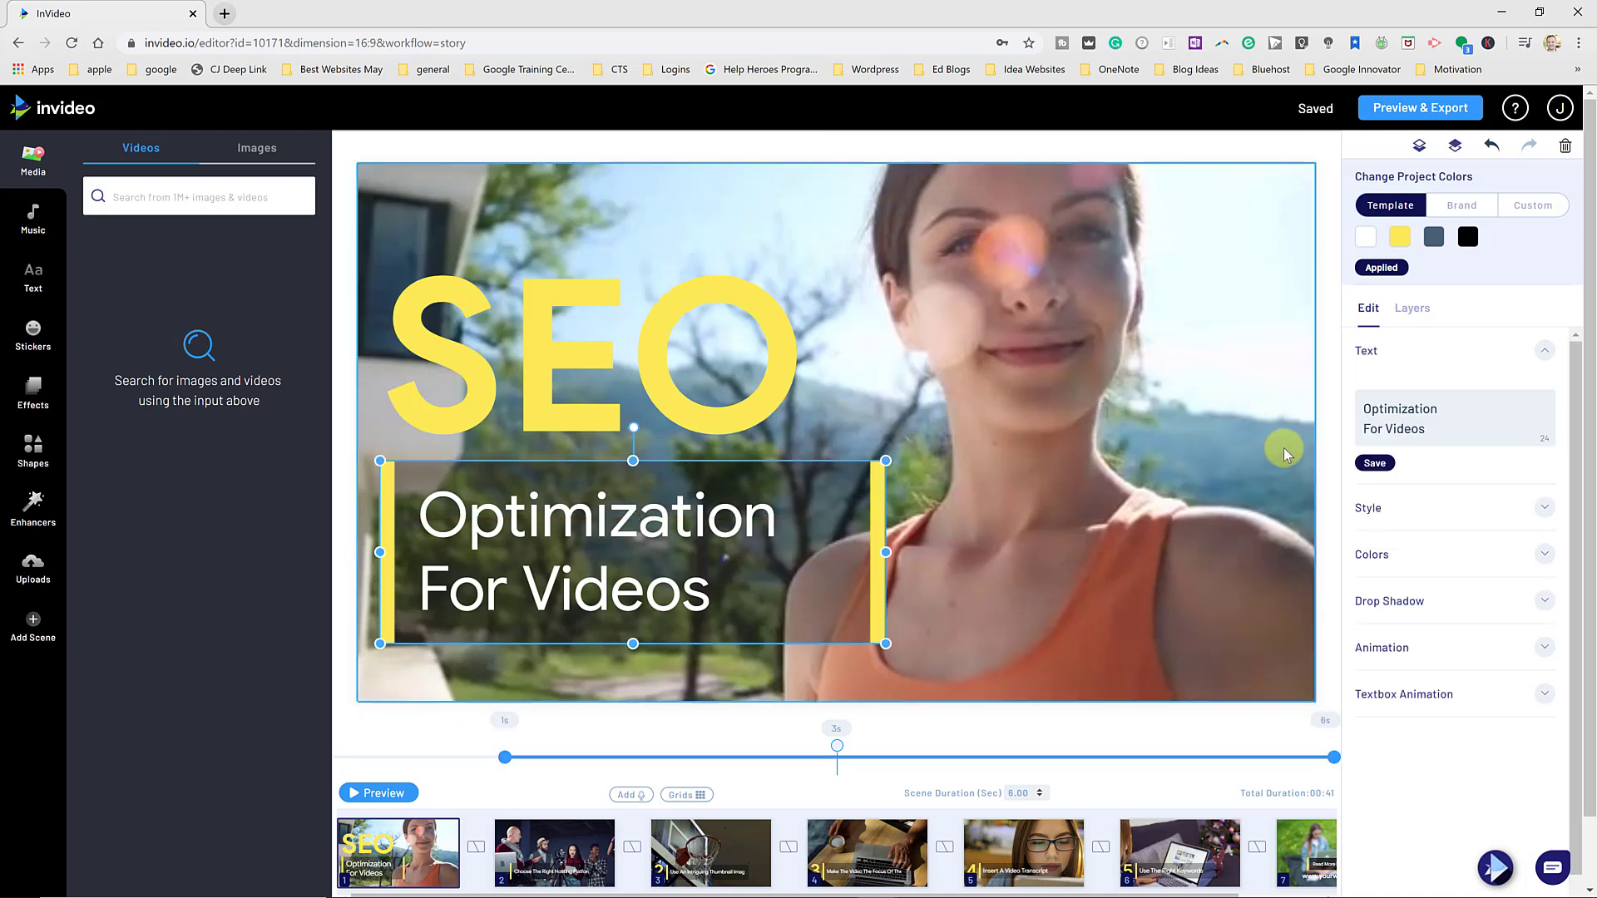
pyautogui.click(1544, 512)
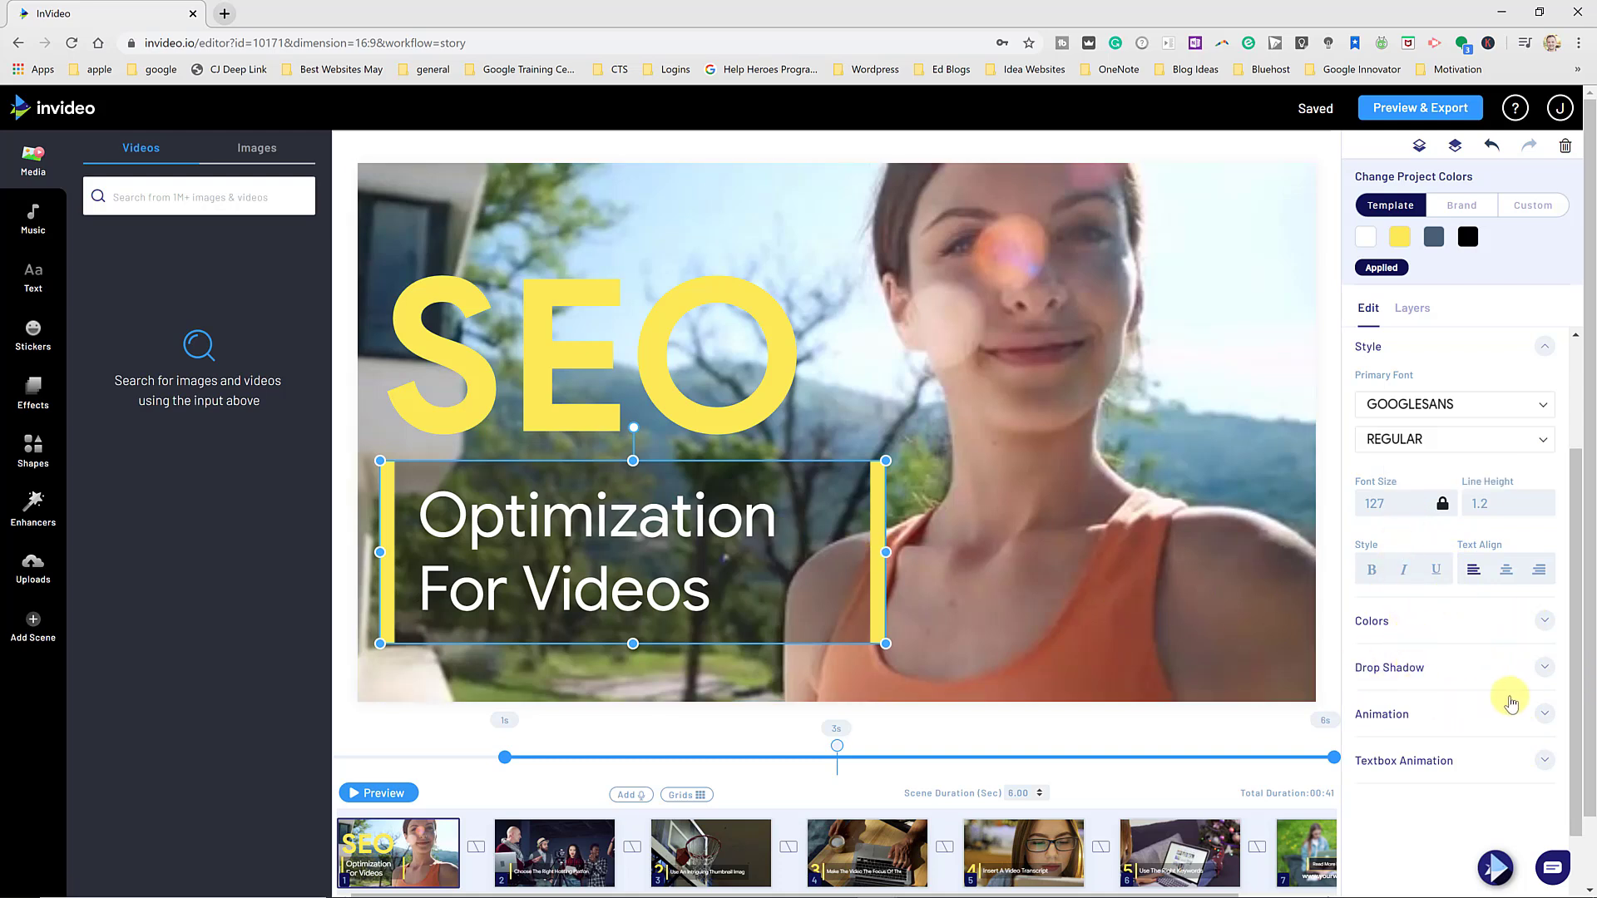
pyautogui.click(1546, 764)
pyautogui.click(1437, 596)
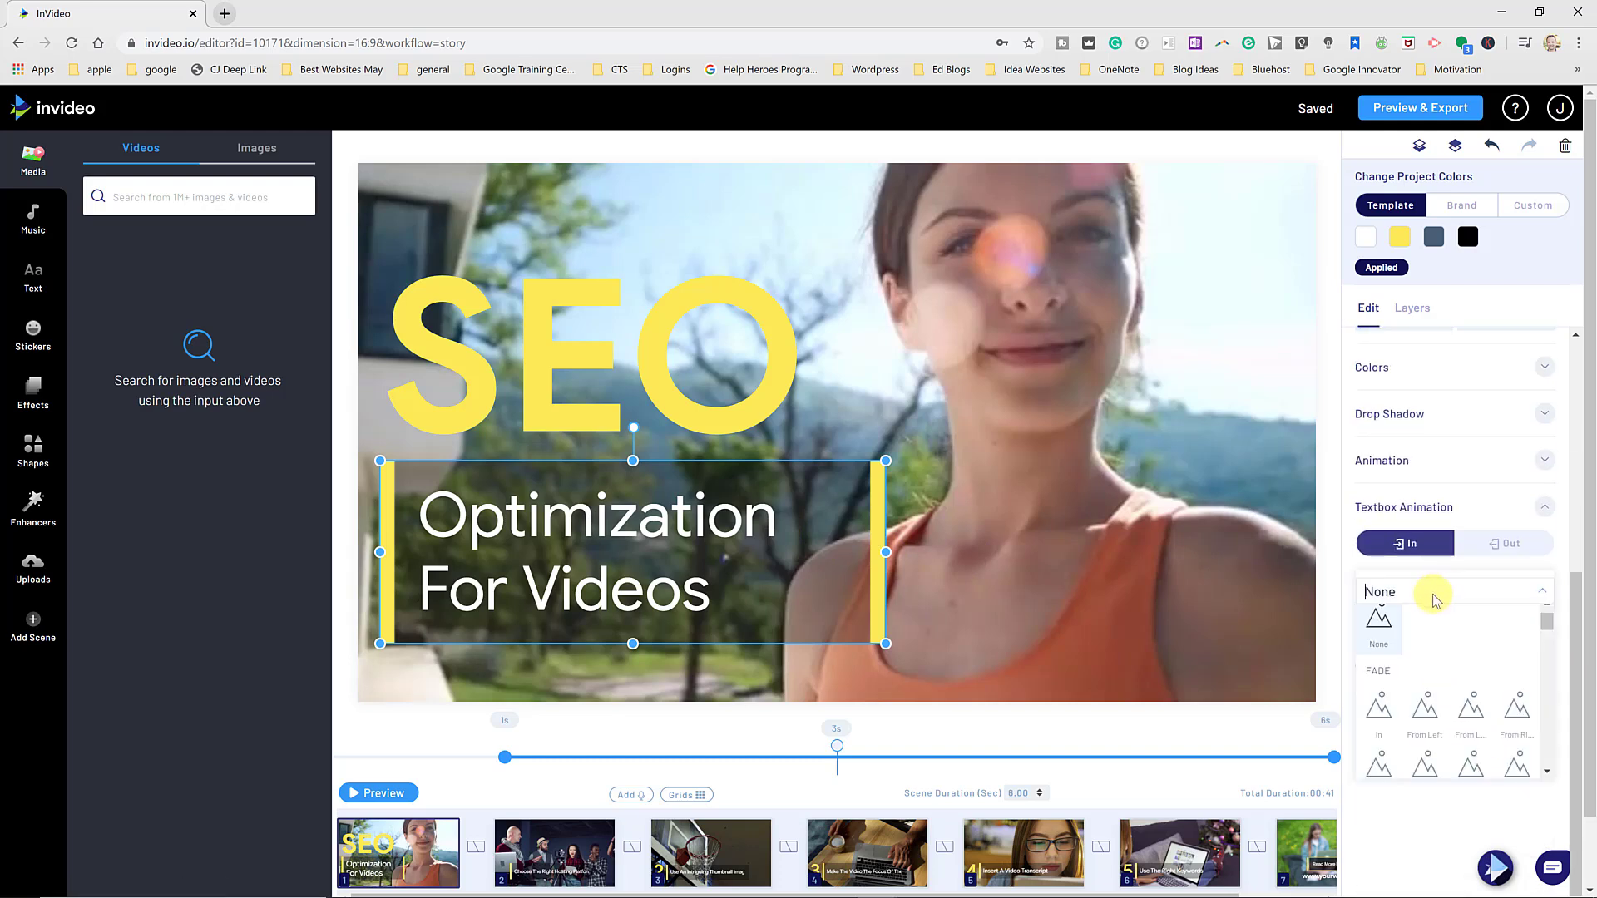
pyautogui.click(1424, 718)
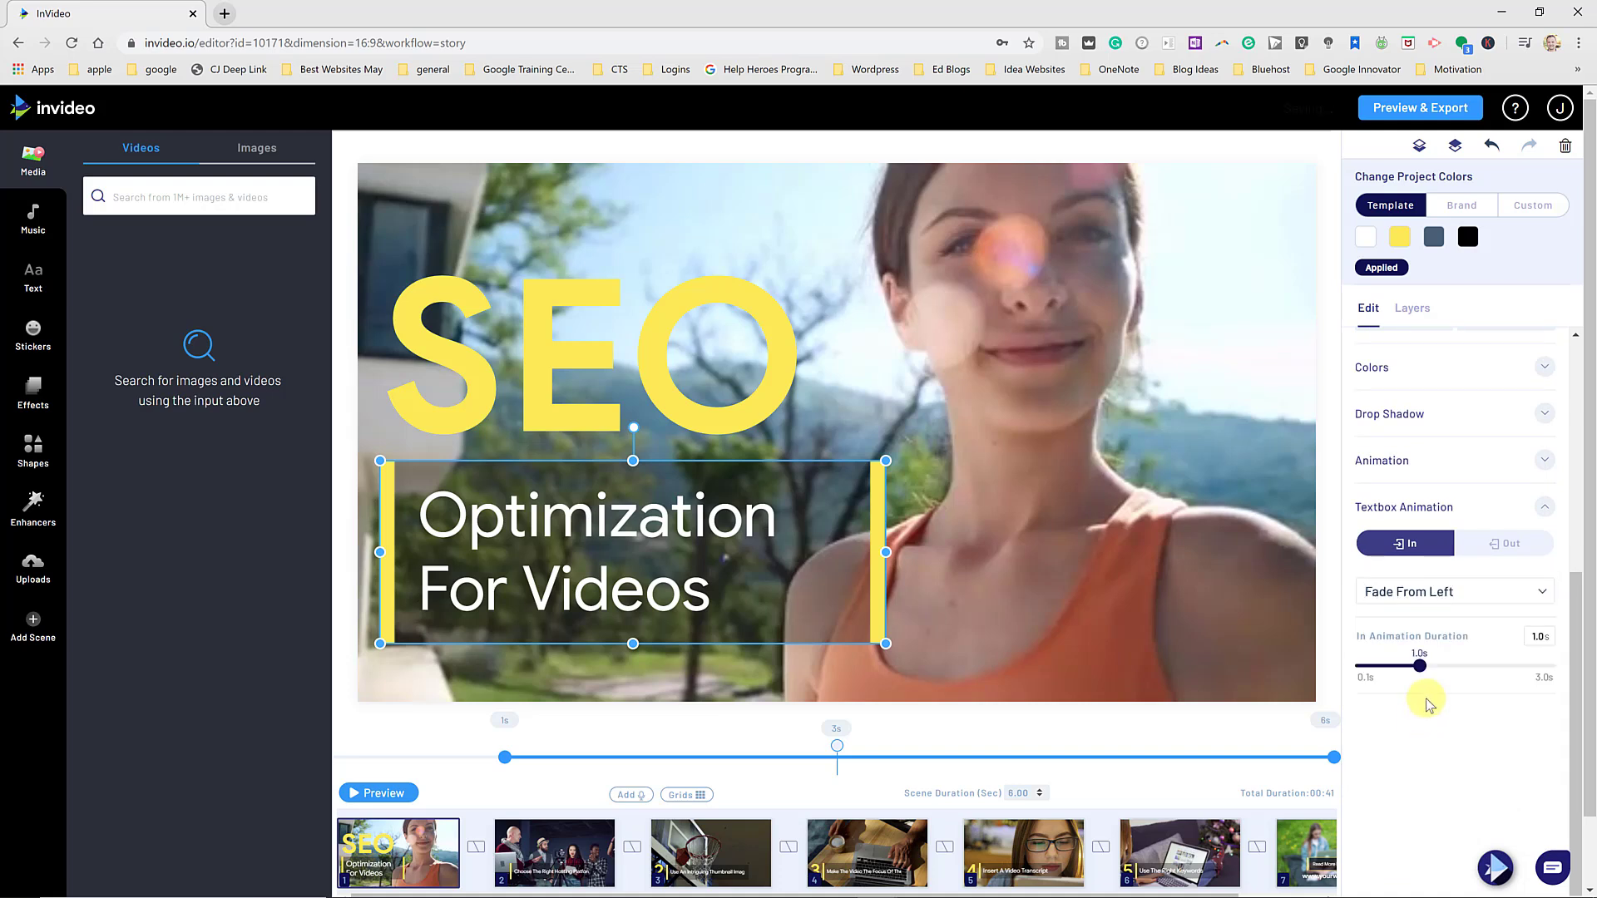
pyautogui.click(383, 794)
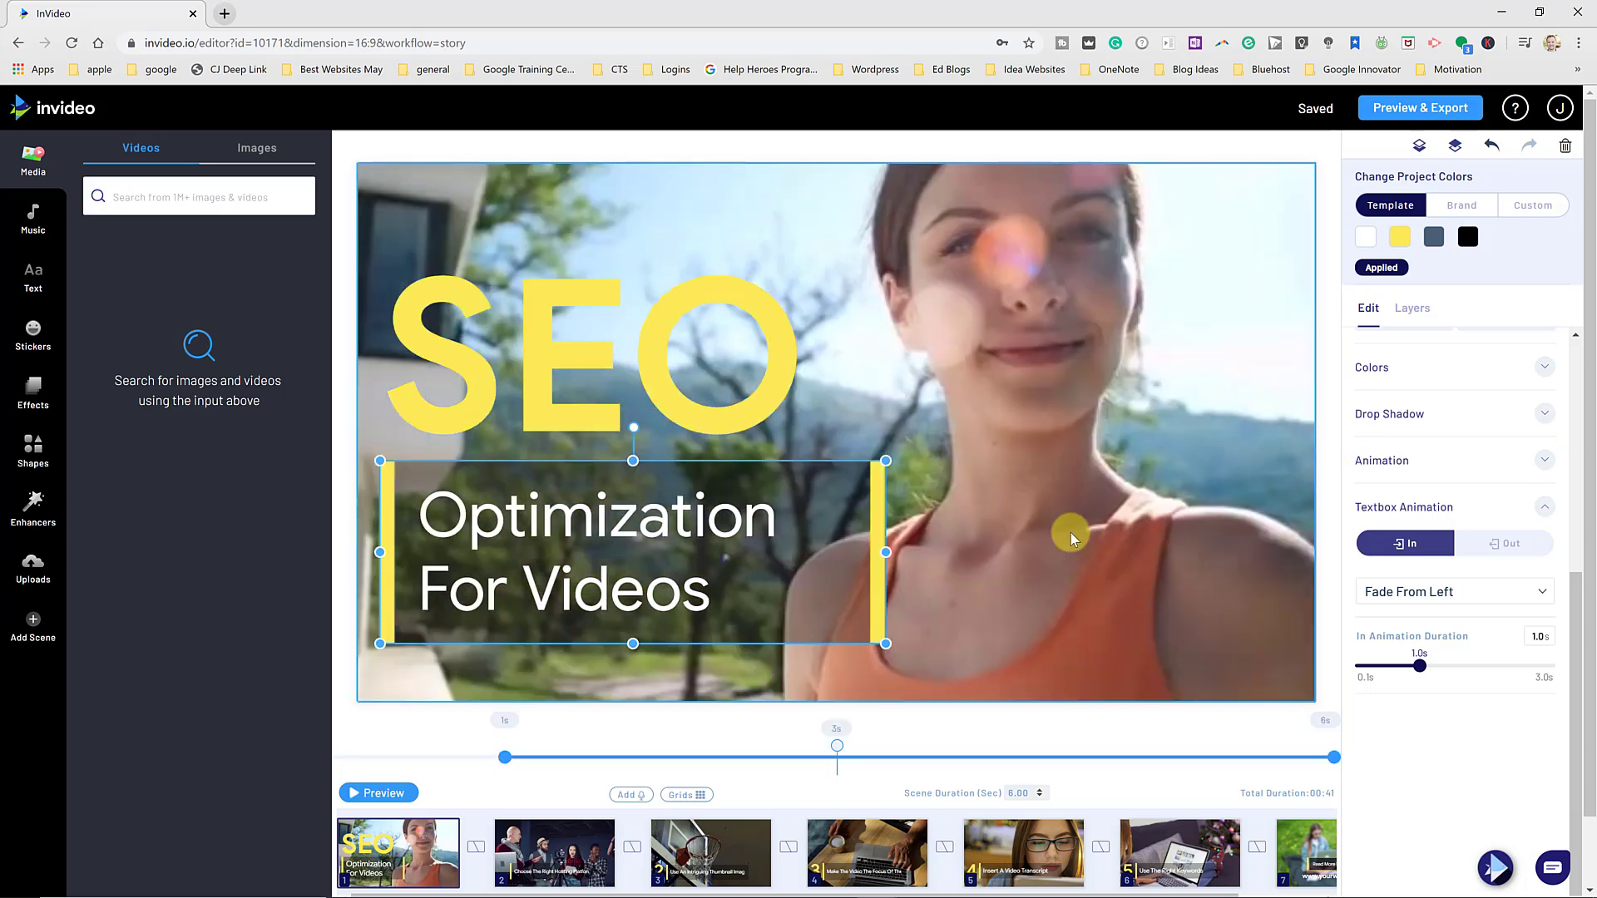
# Crop the first scene's background video to its lower-left area, about 70% of the original width and height.
pyautogui.click(1055, 487)
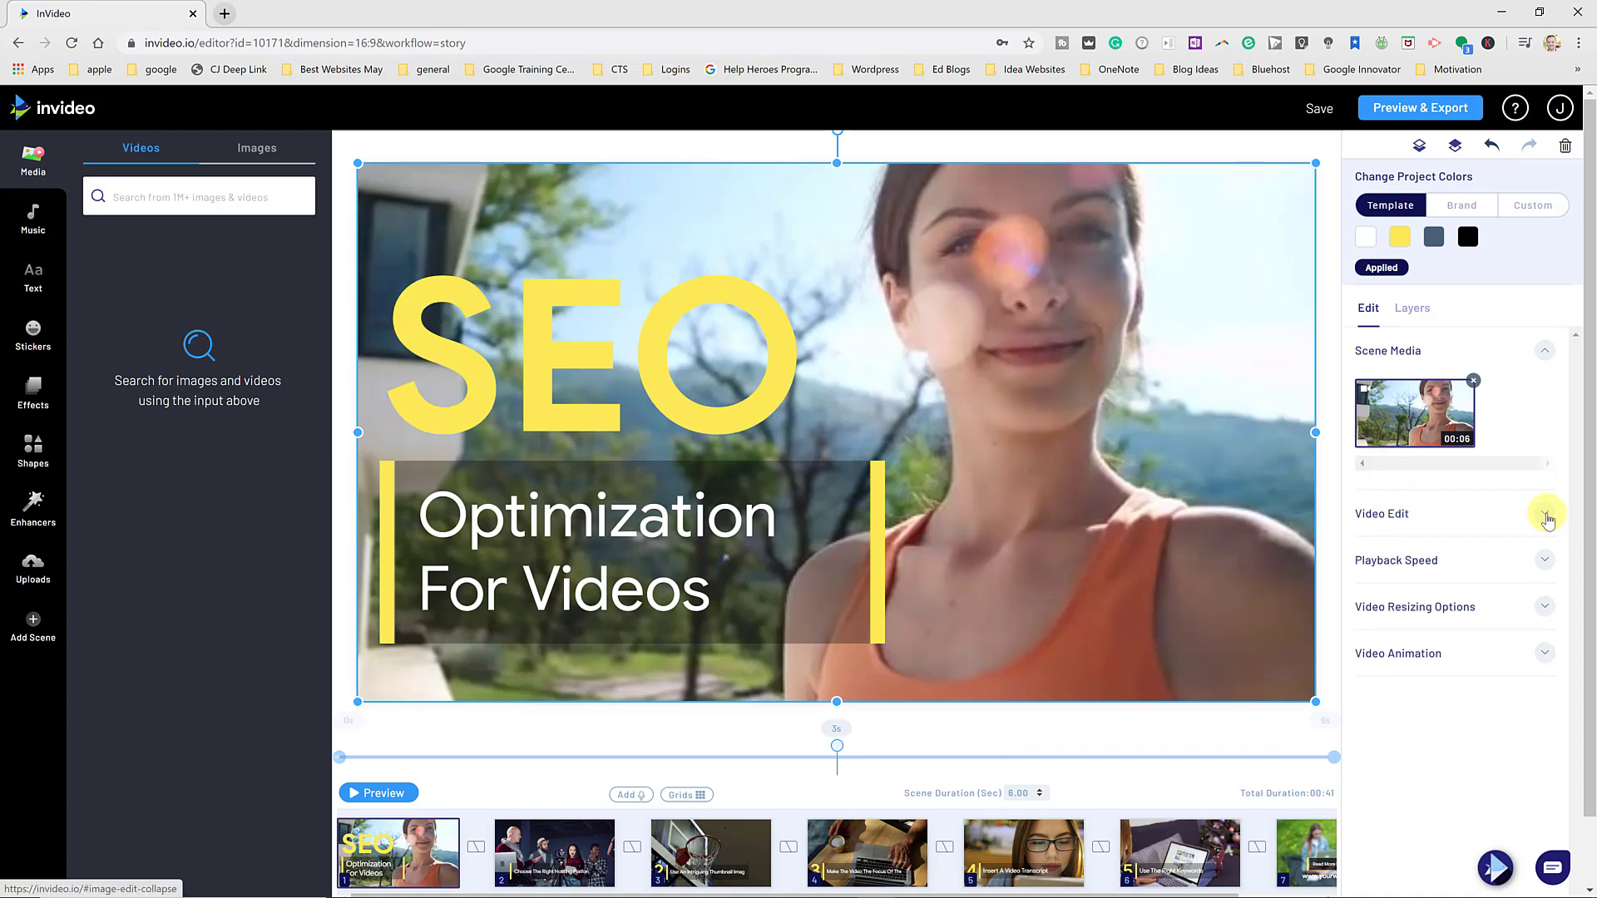
pyautogui.click(1545, 515)
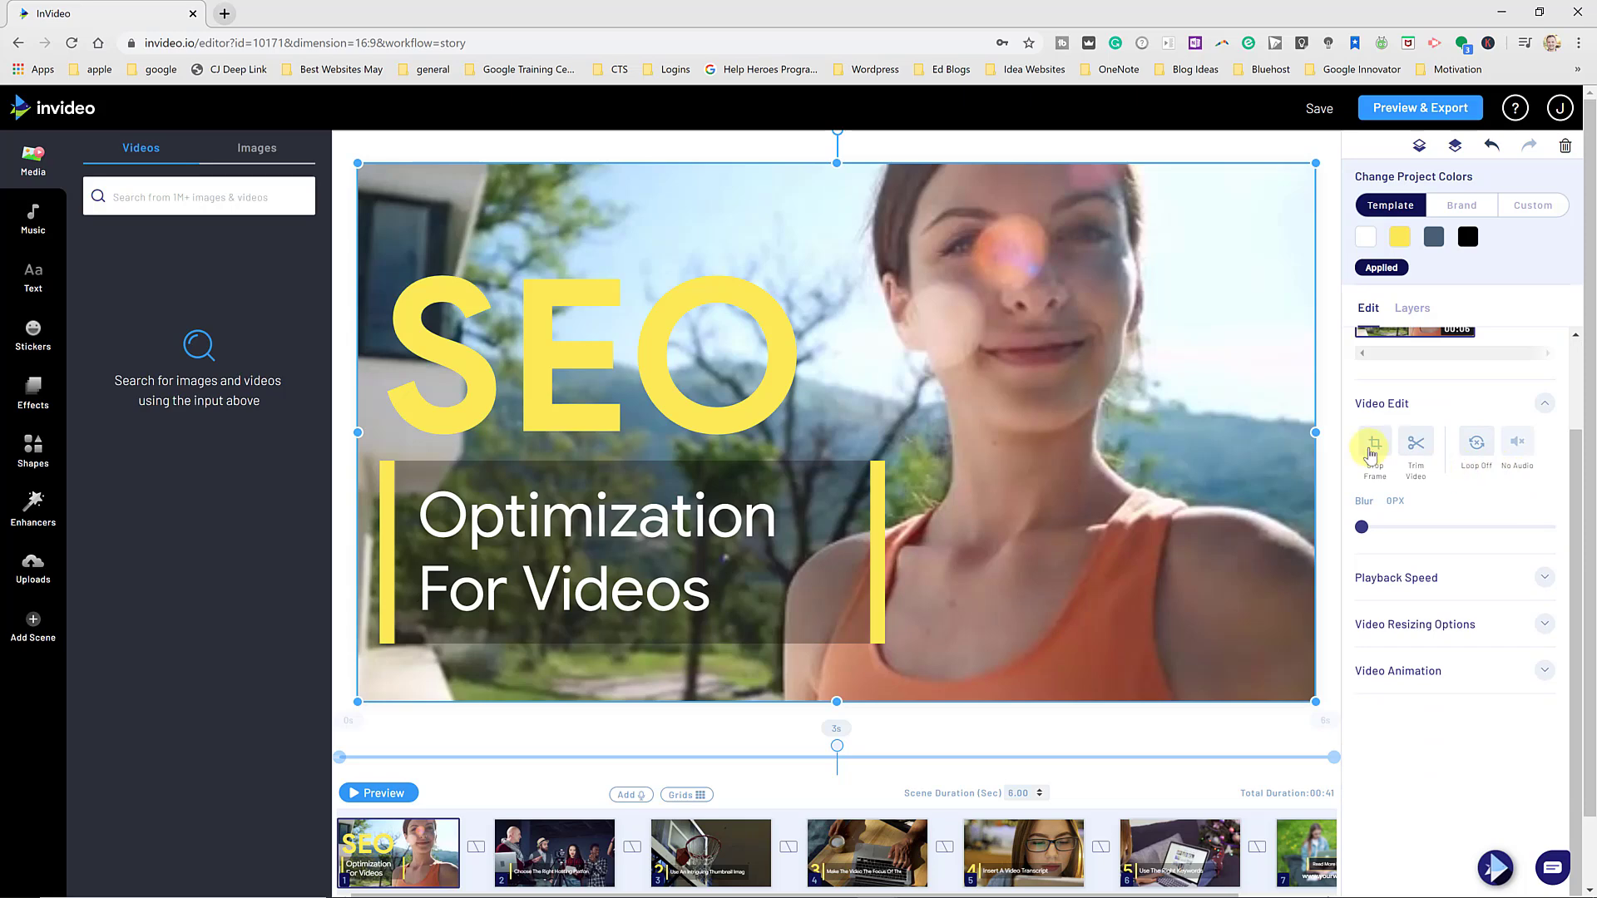
pyautogui.click(1377, 450)
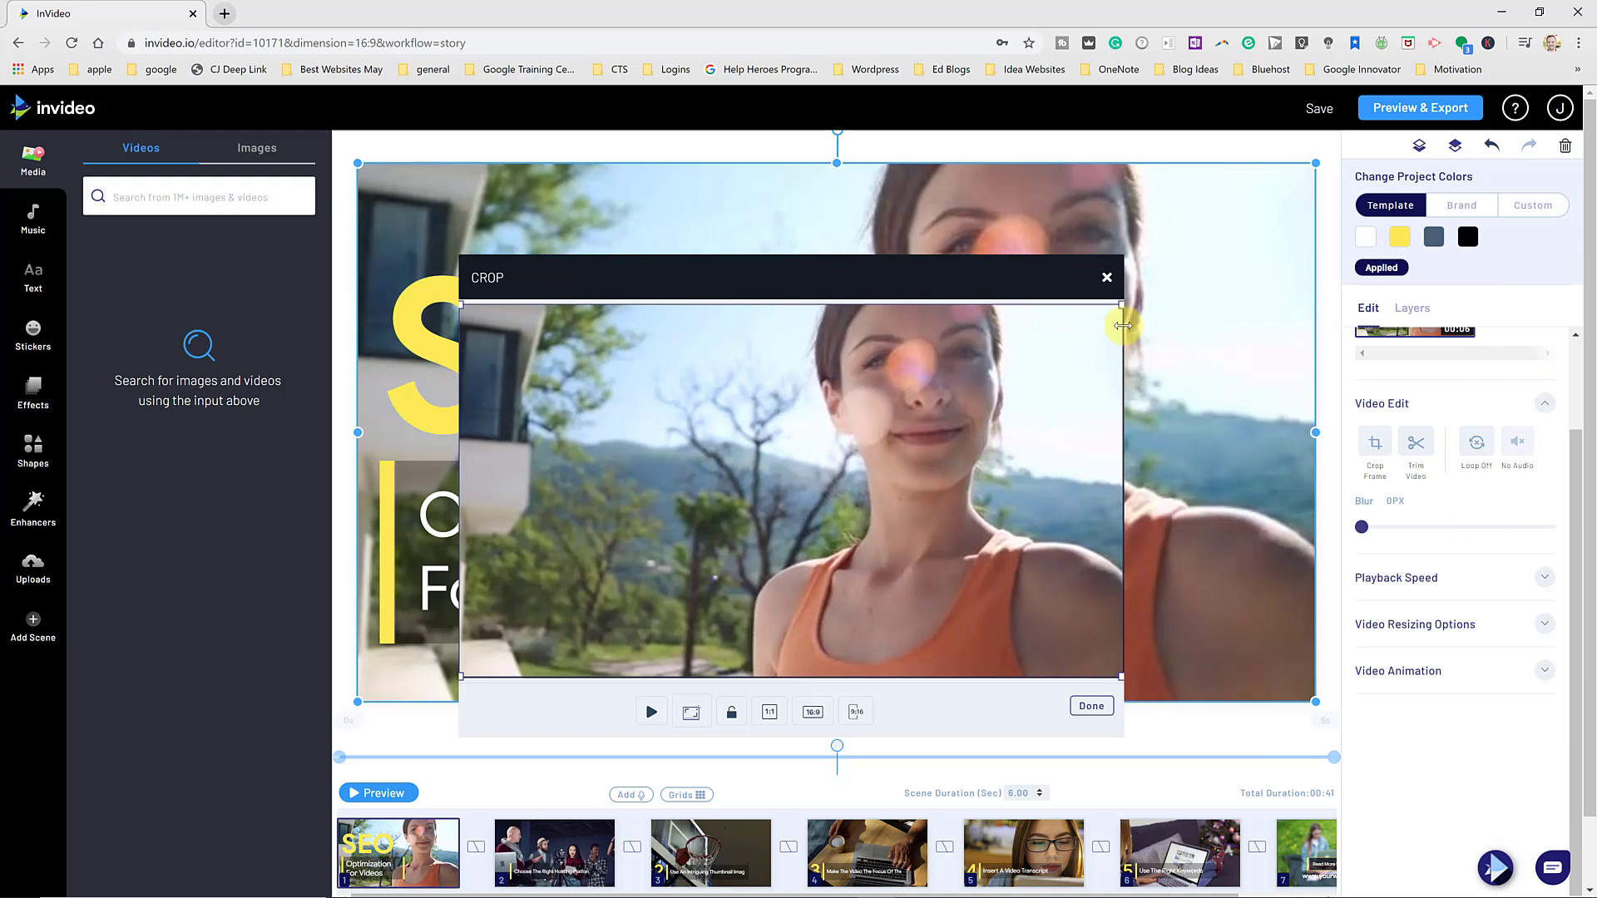
pyautogui.moveTo(1122, 306); pyautogui.dragTo(928, 413)
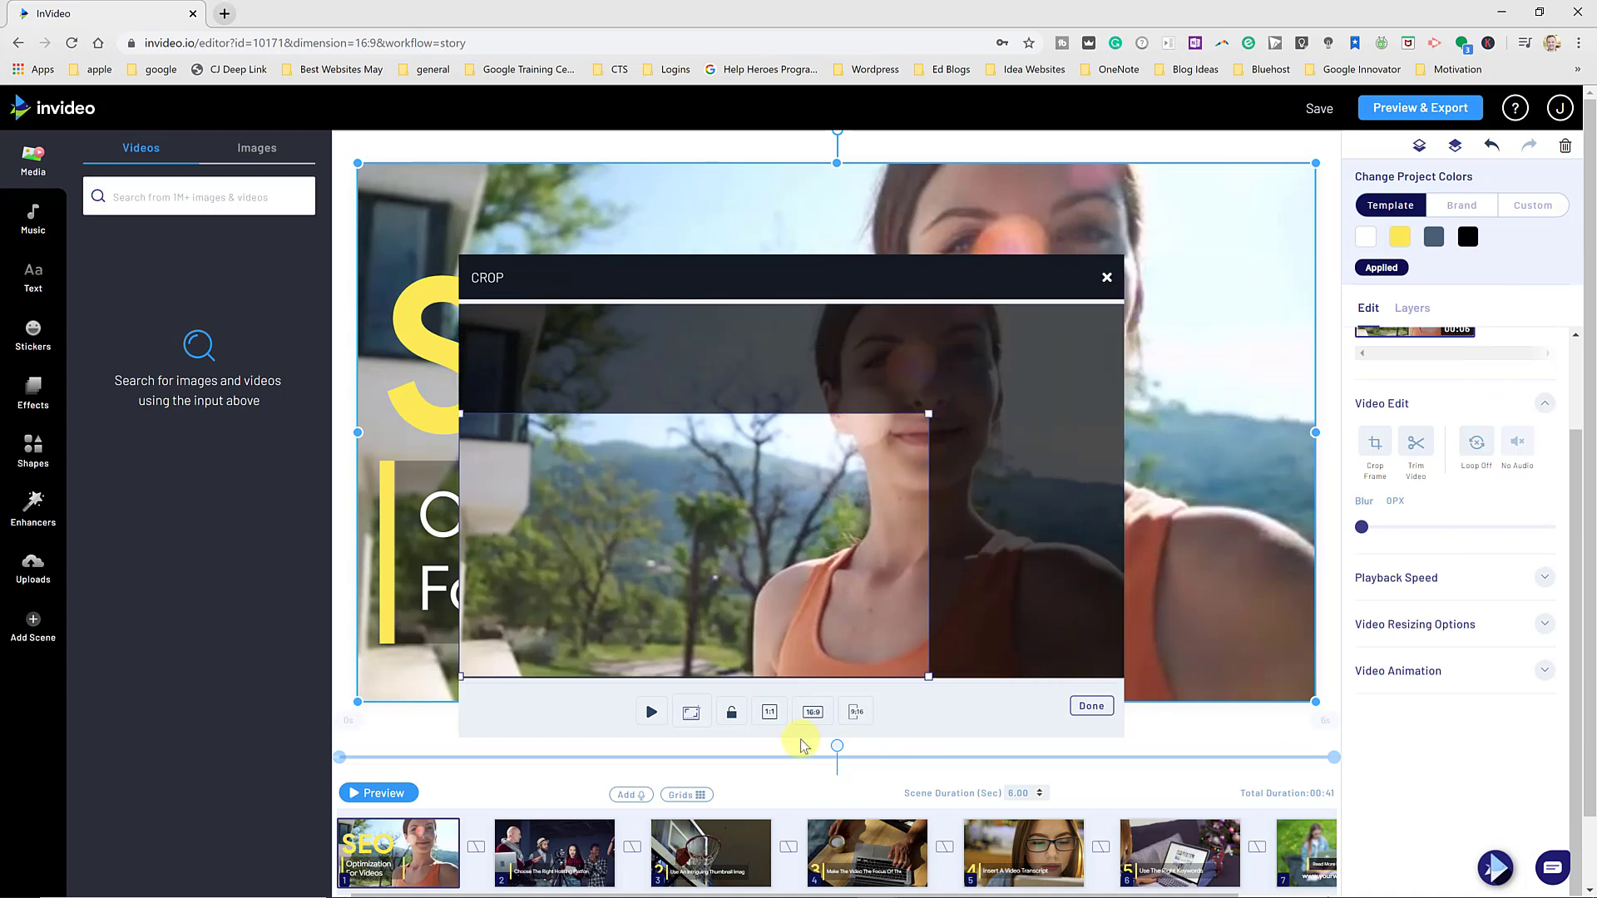
pyautogui.click(1092, 707)
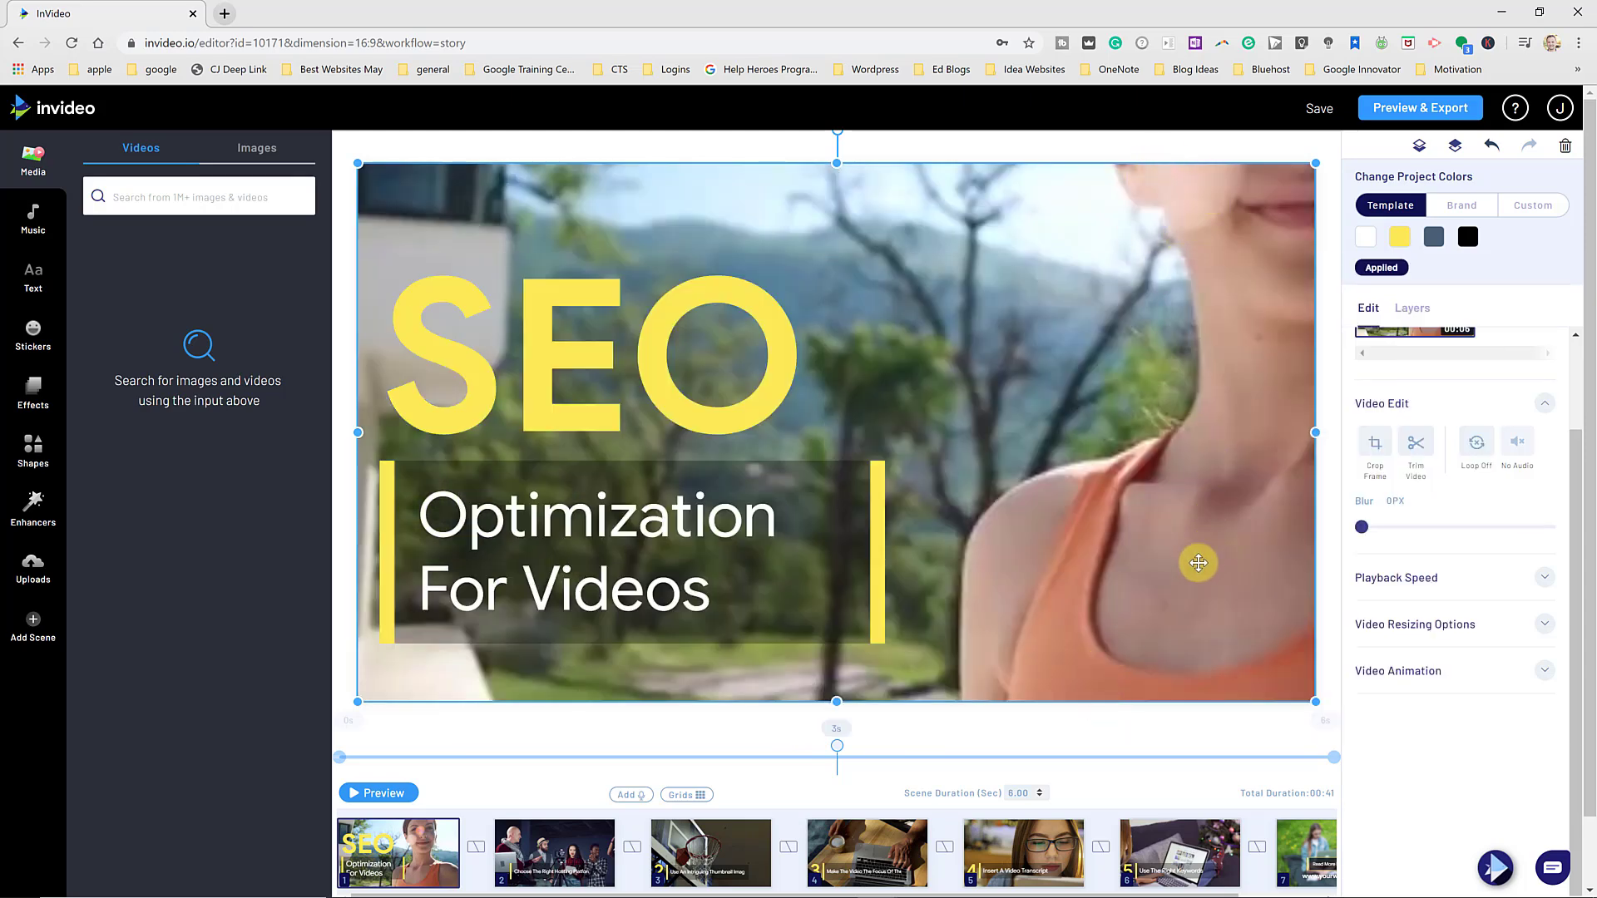
pyautogui.click(1416, 447)
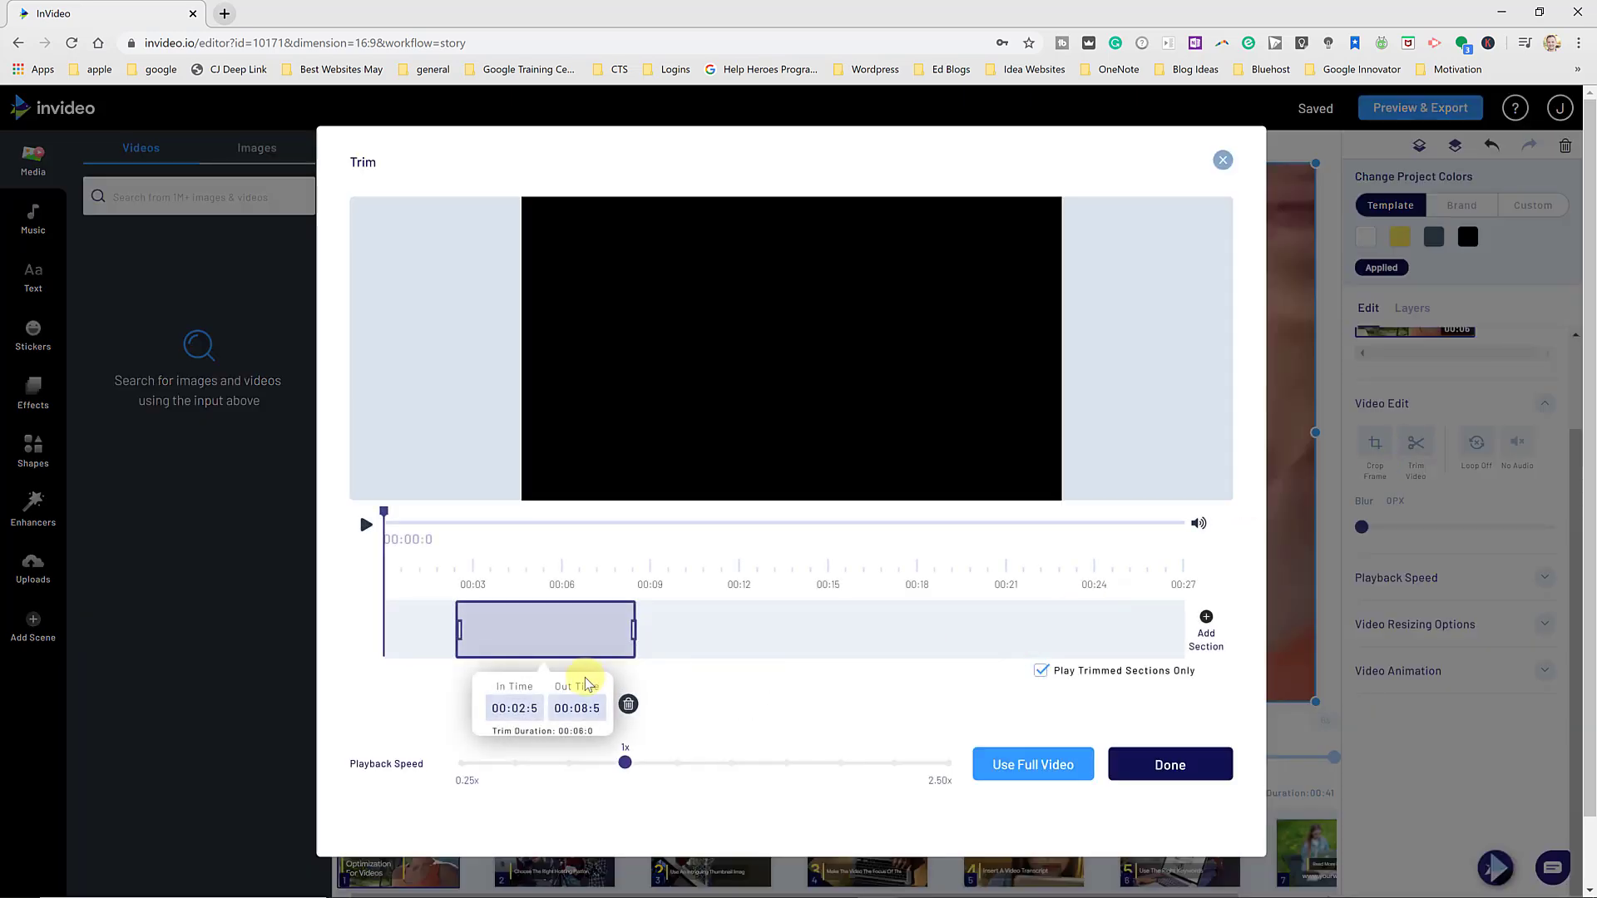
pyautogui.moveTo(632, 632); pyautogui.dragTo(1054, 630)
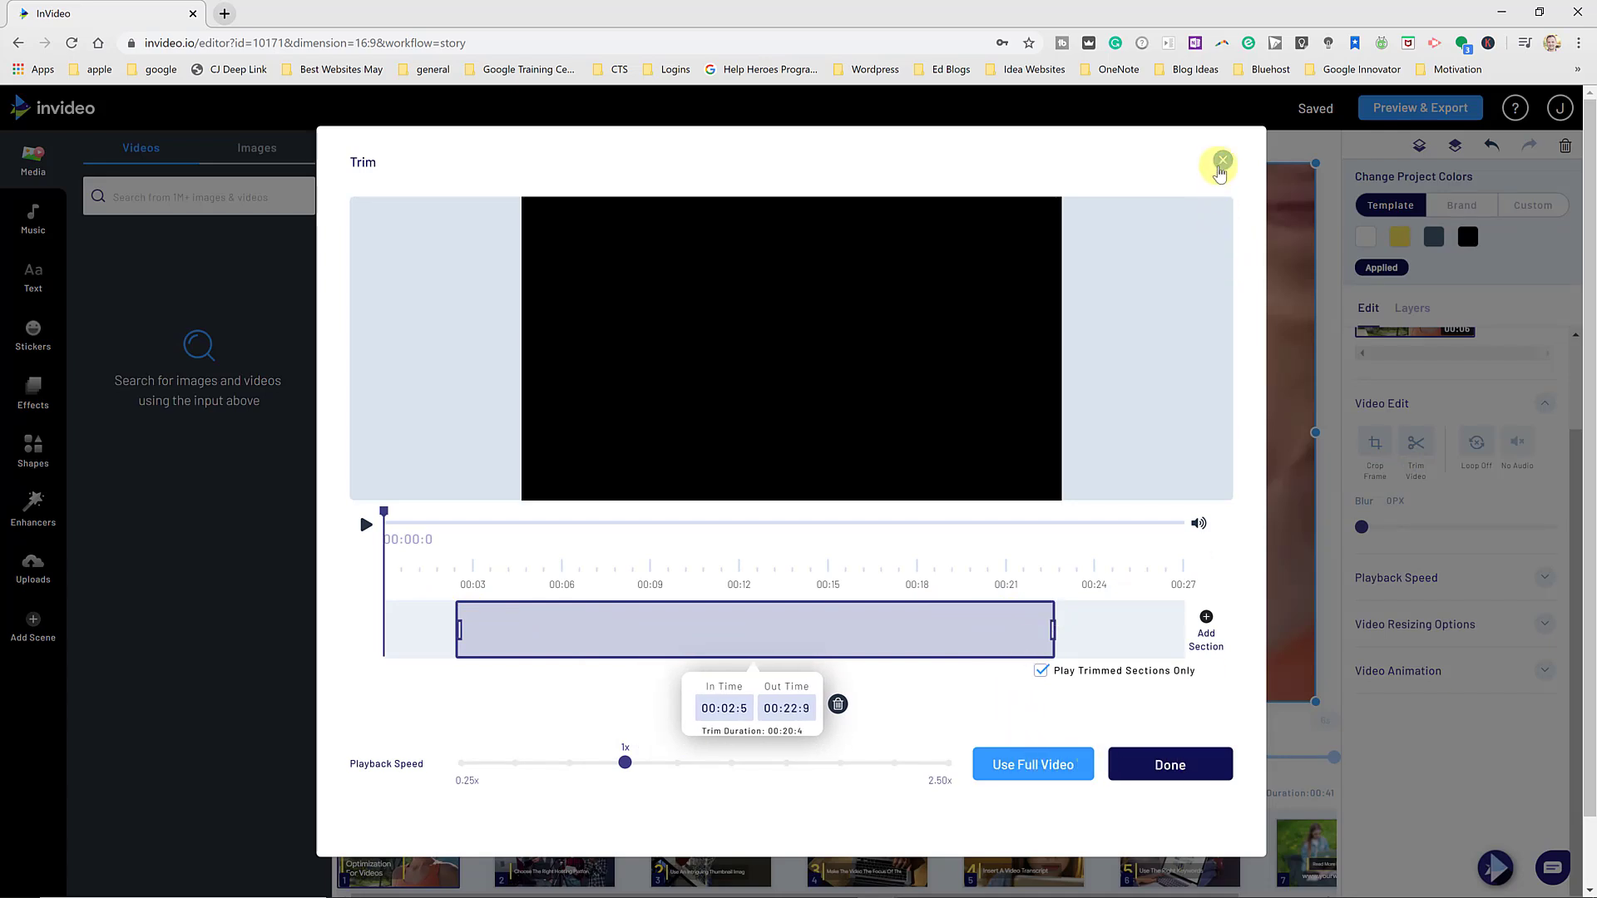
pyautogui.click(1221, 163)
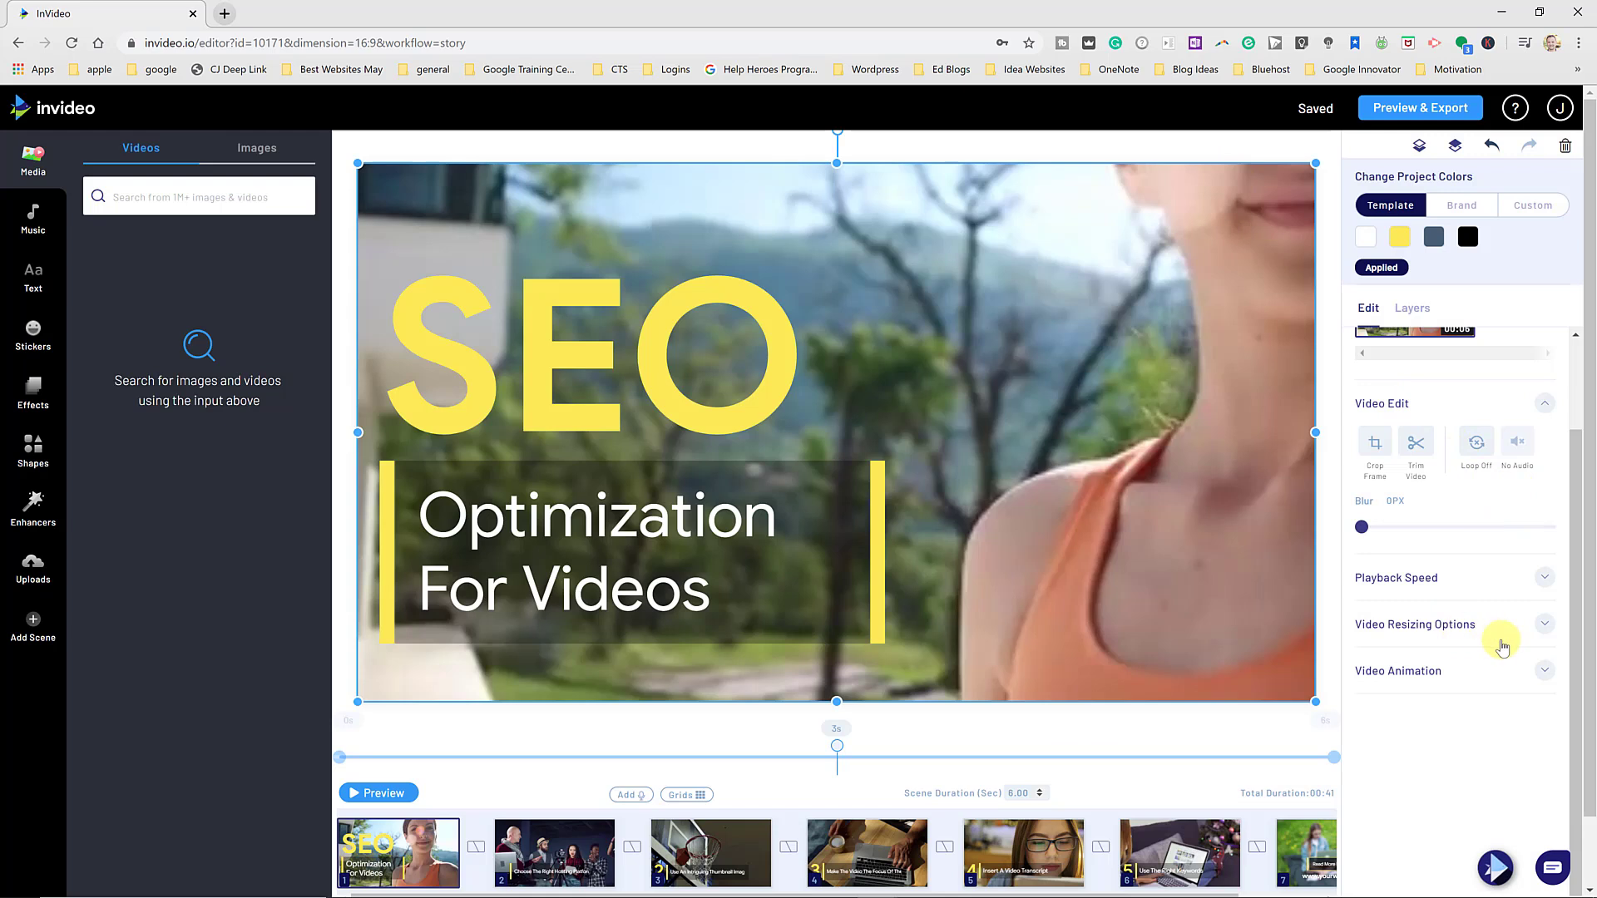
# Examine the in-animation choices for the first scene's background video.
pyautogui.click(1545, 676)
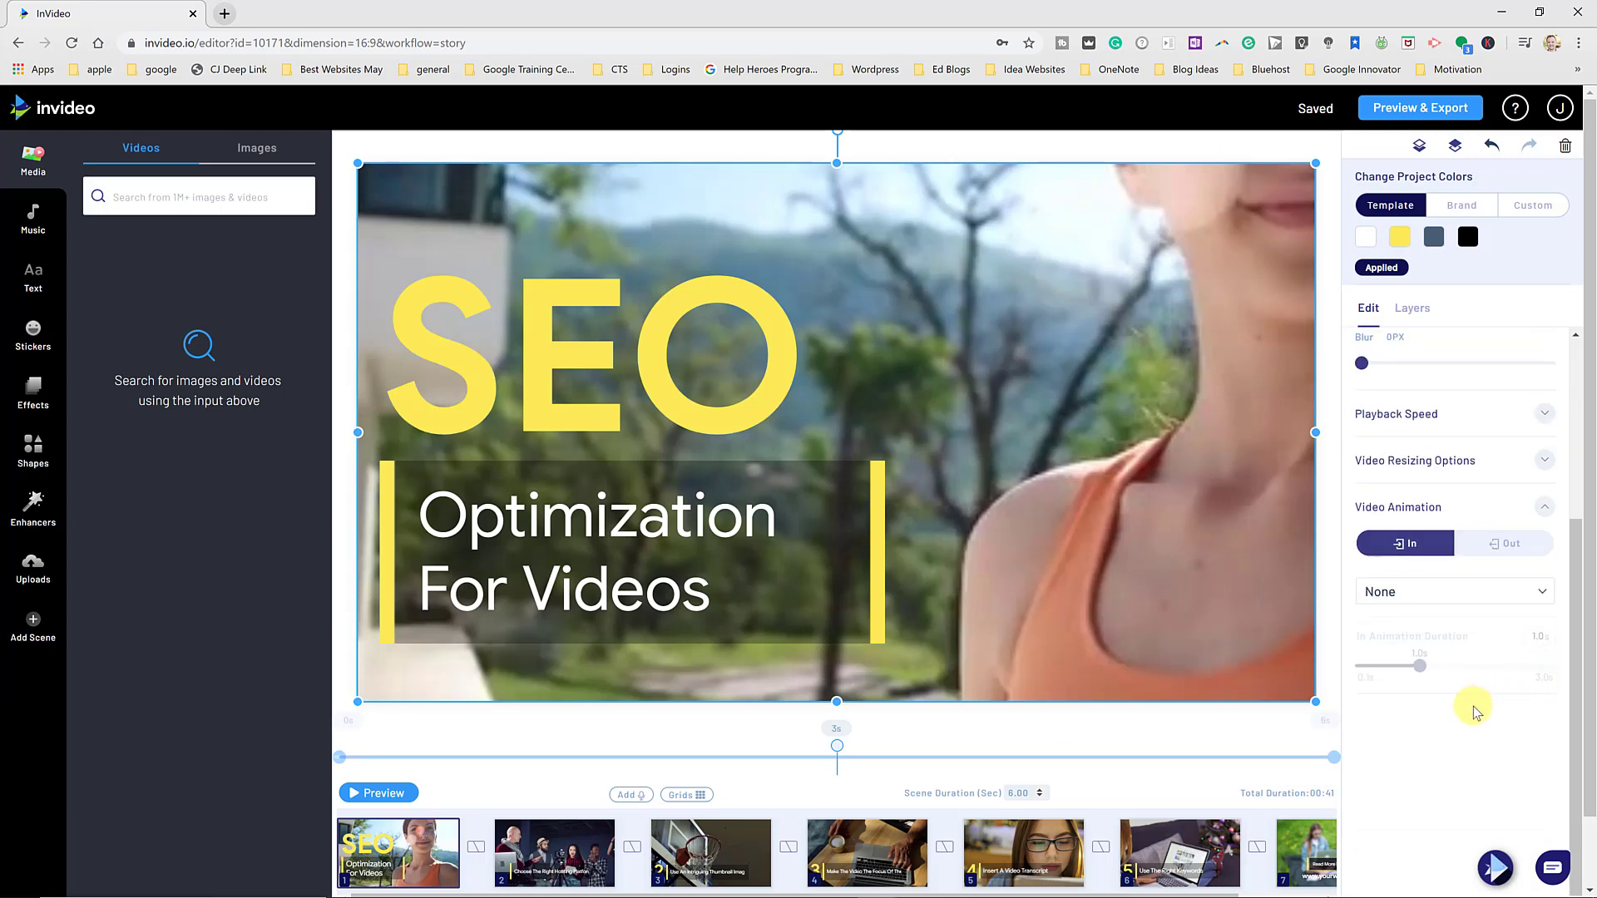
pyautogui.click(1428, 596)
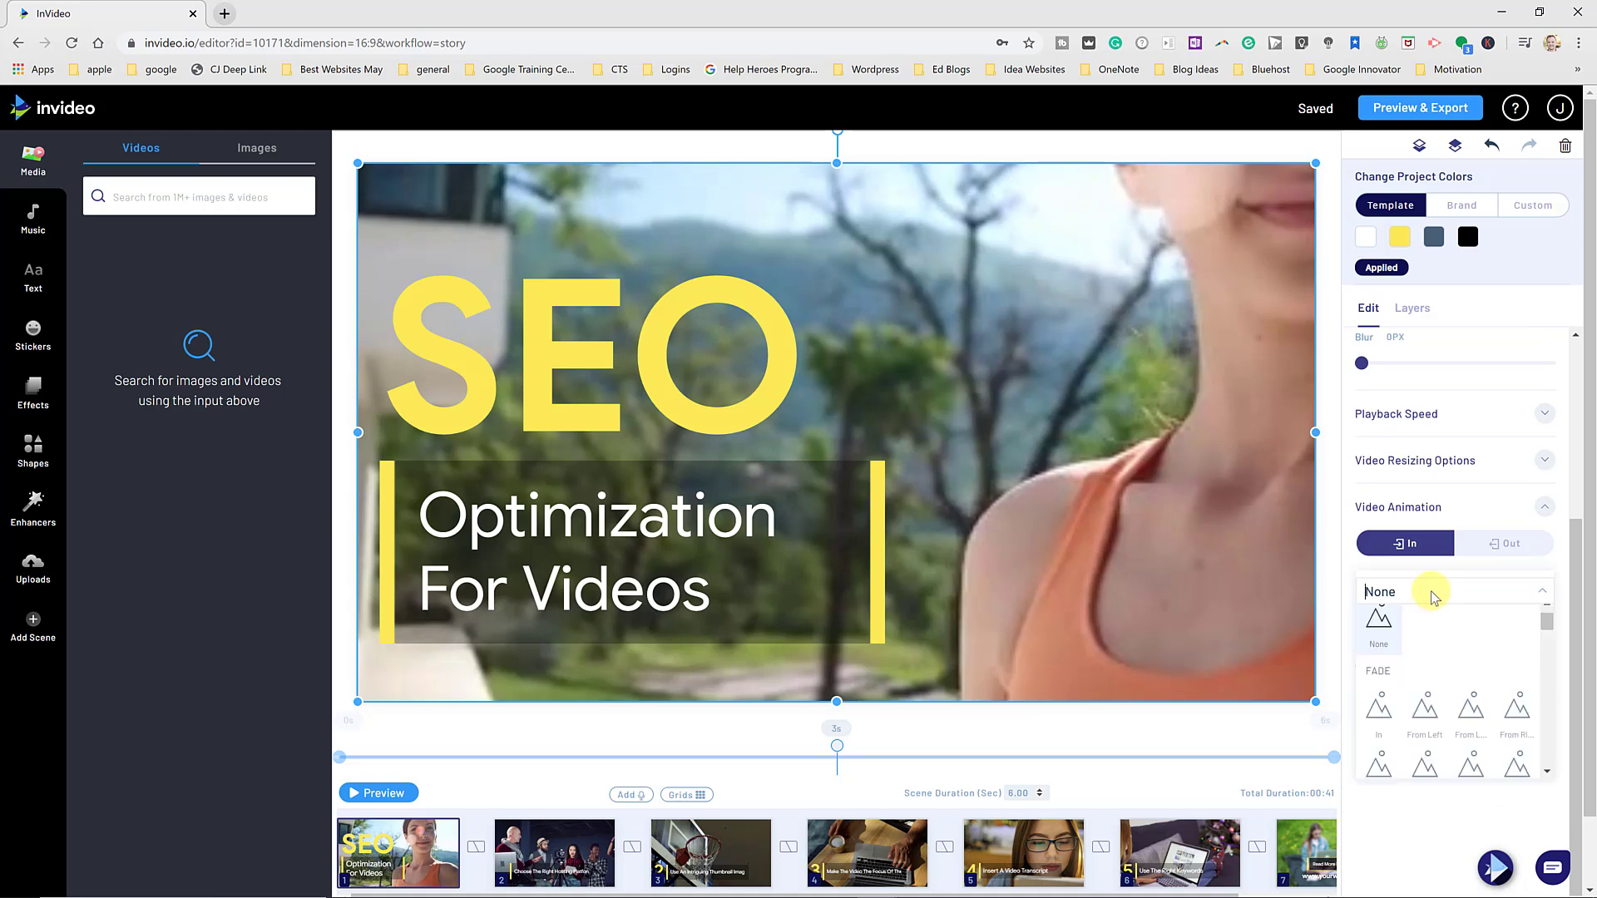
pyautogui.click(1415, 846)
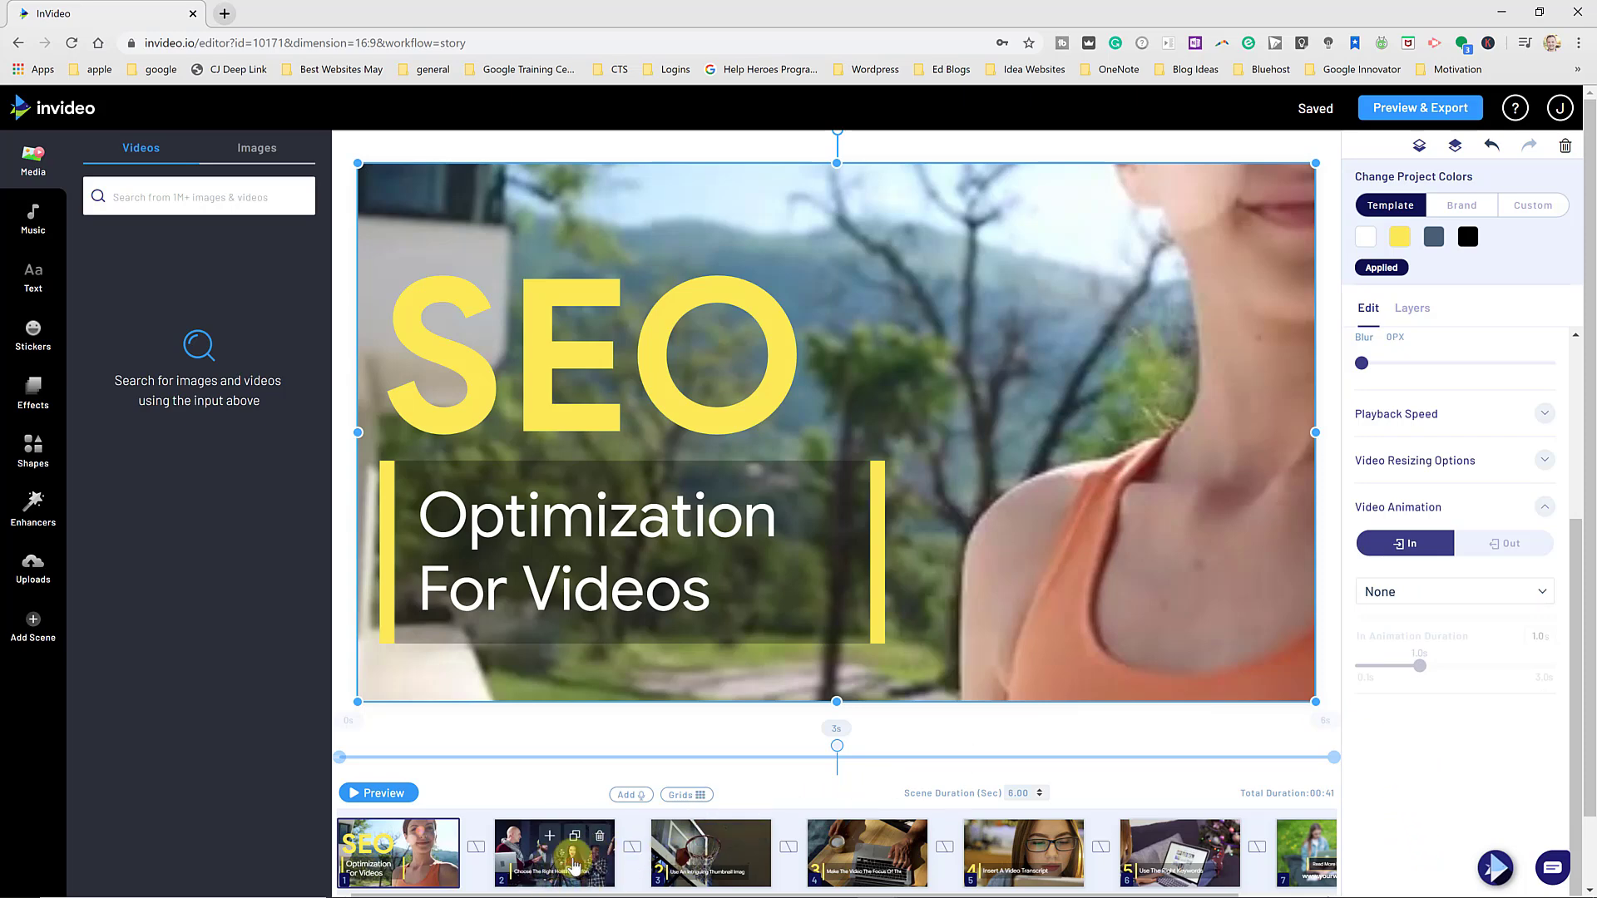
# Go to the Use An Intriguing Thumbnail Image scene, then play the full-project preview and close it.
pyautogui.click(740, 870)
pyautogui.click(1421, 426)
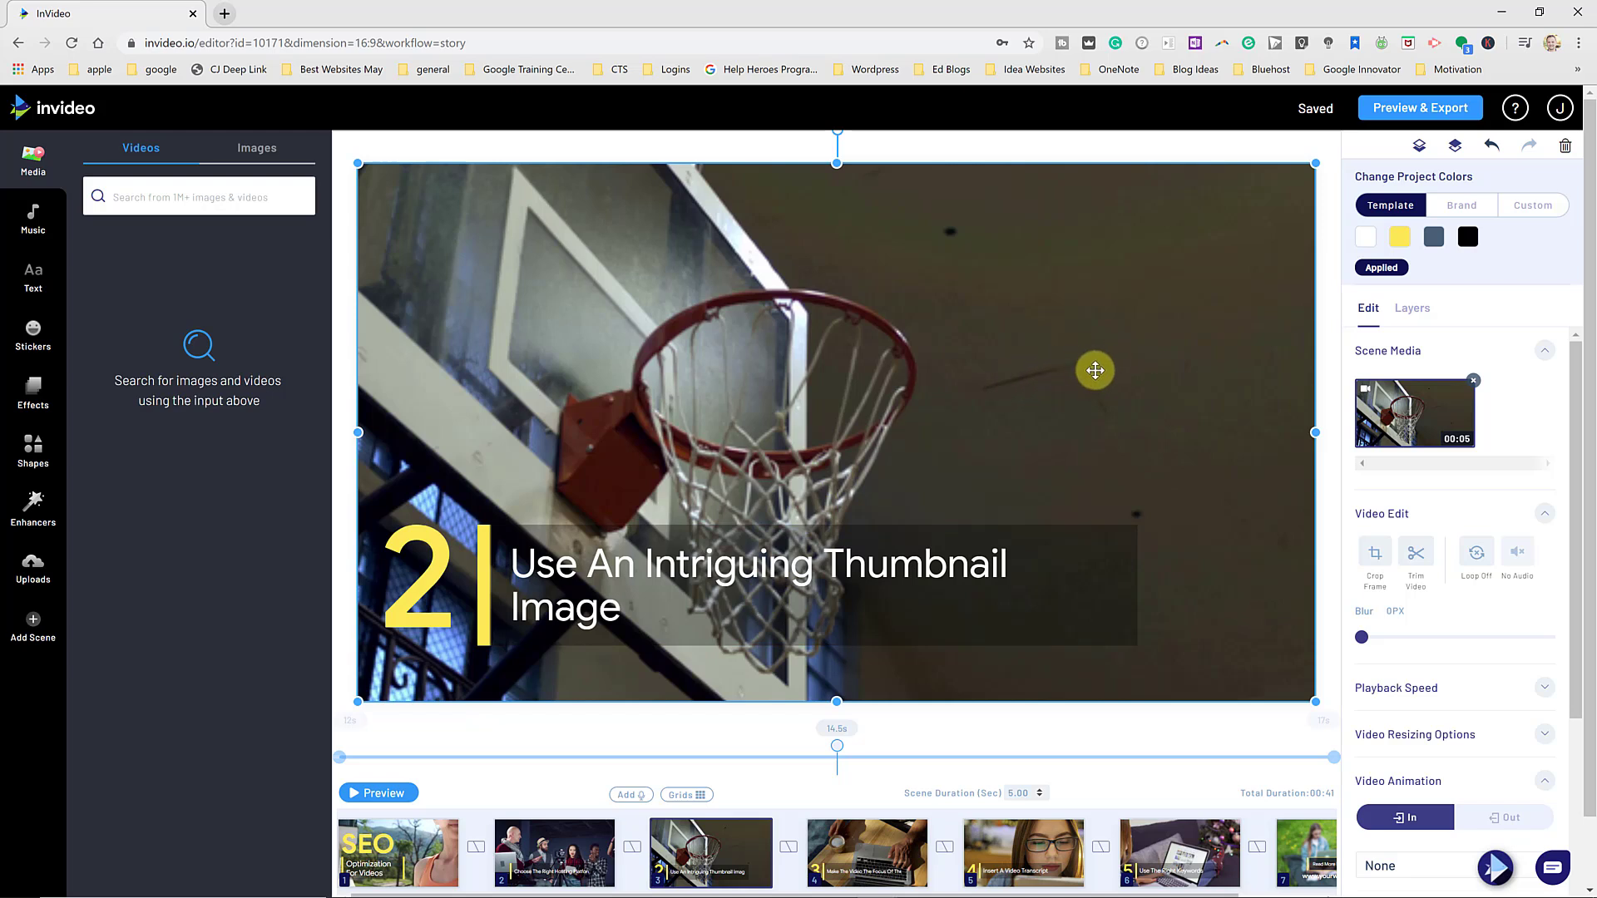
pyautogui.click(1395, 116)
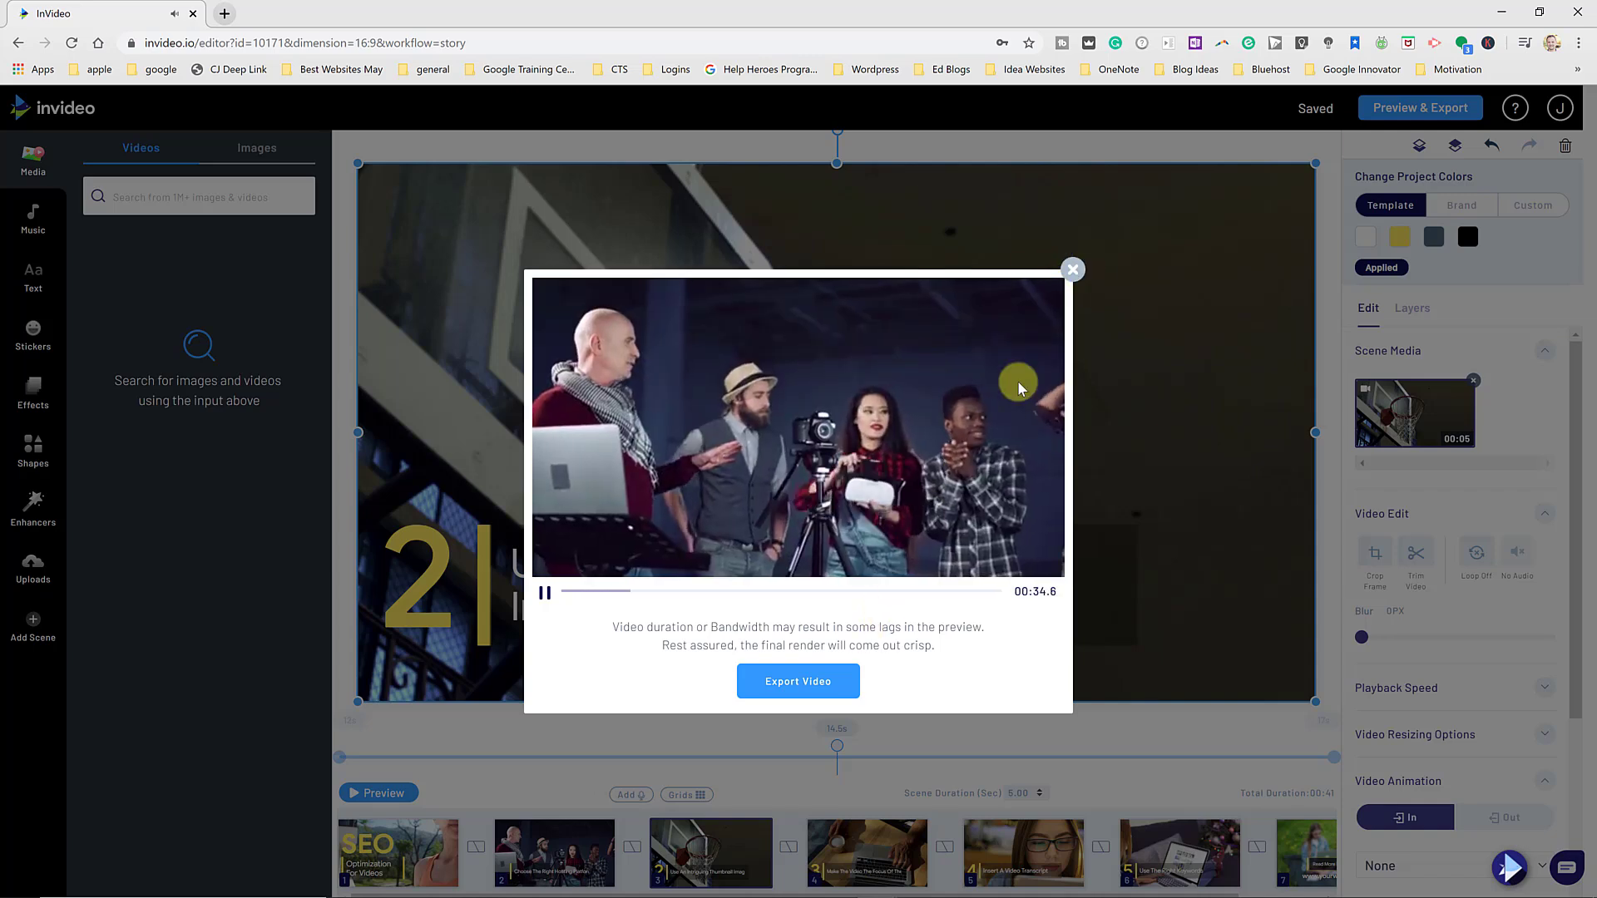
pyautogui.click(1072, 275)
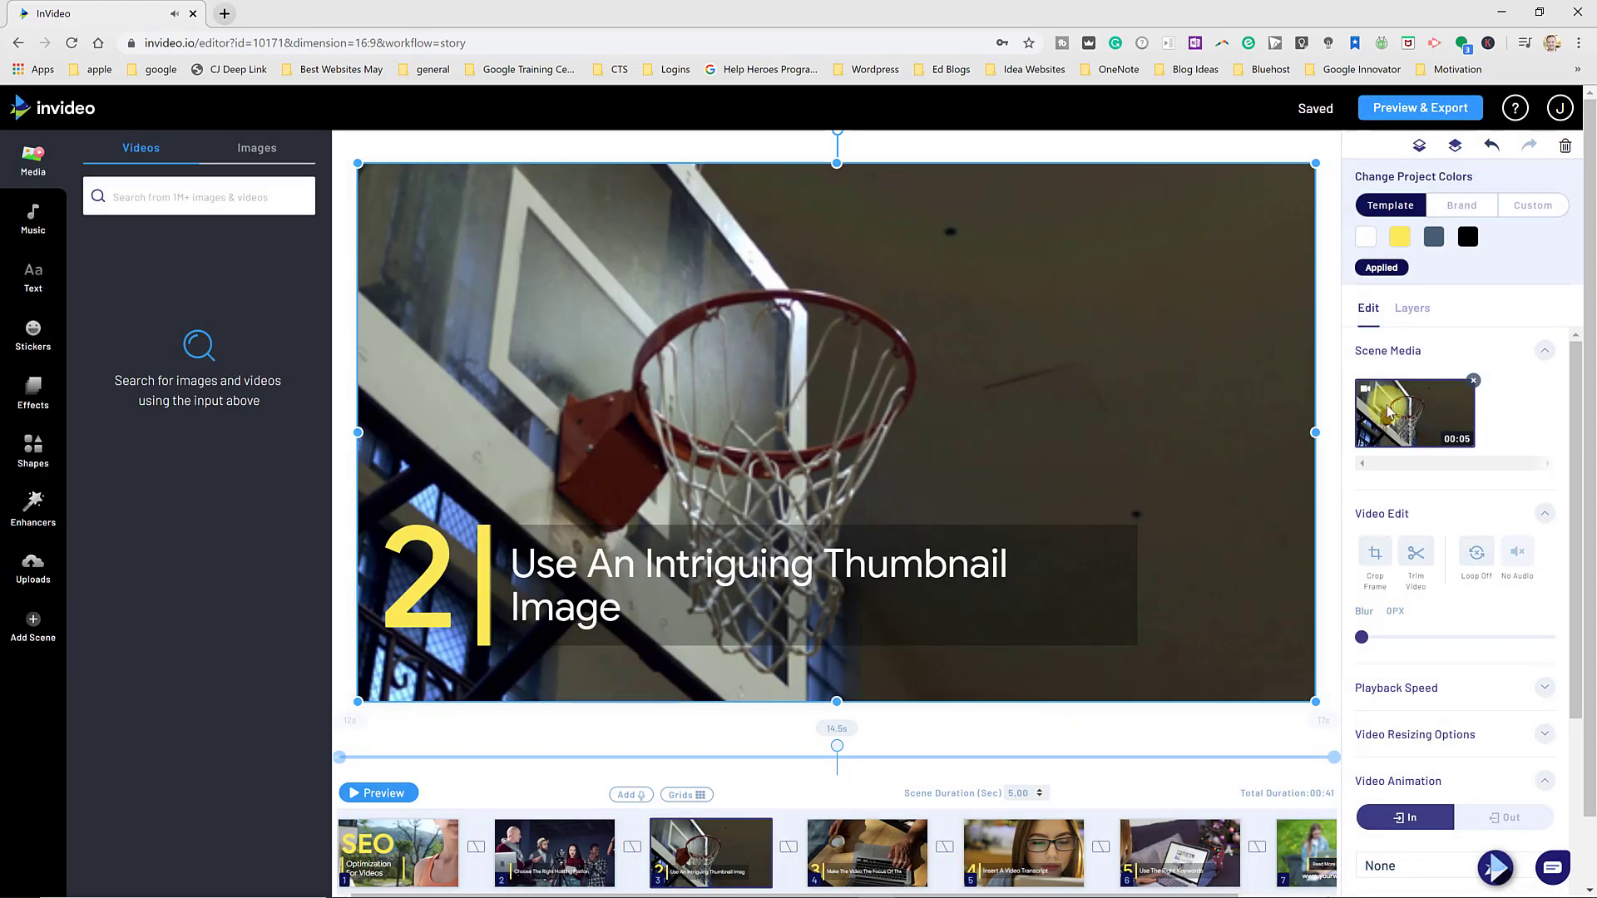
# Show the alignment grid over the canvas and hide it again.
pyautogui.moveTo(677, 822)
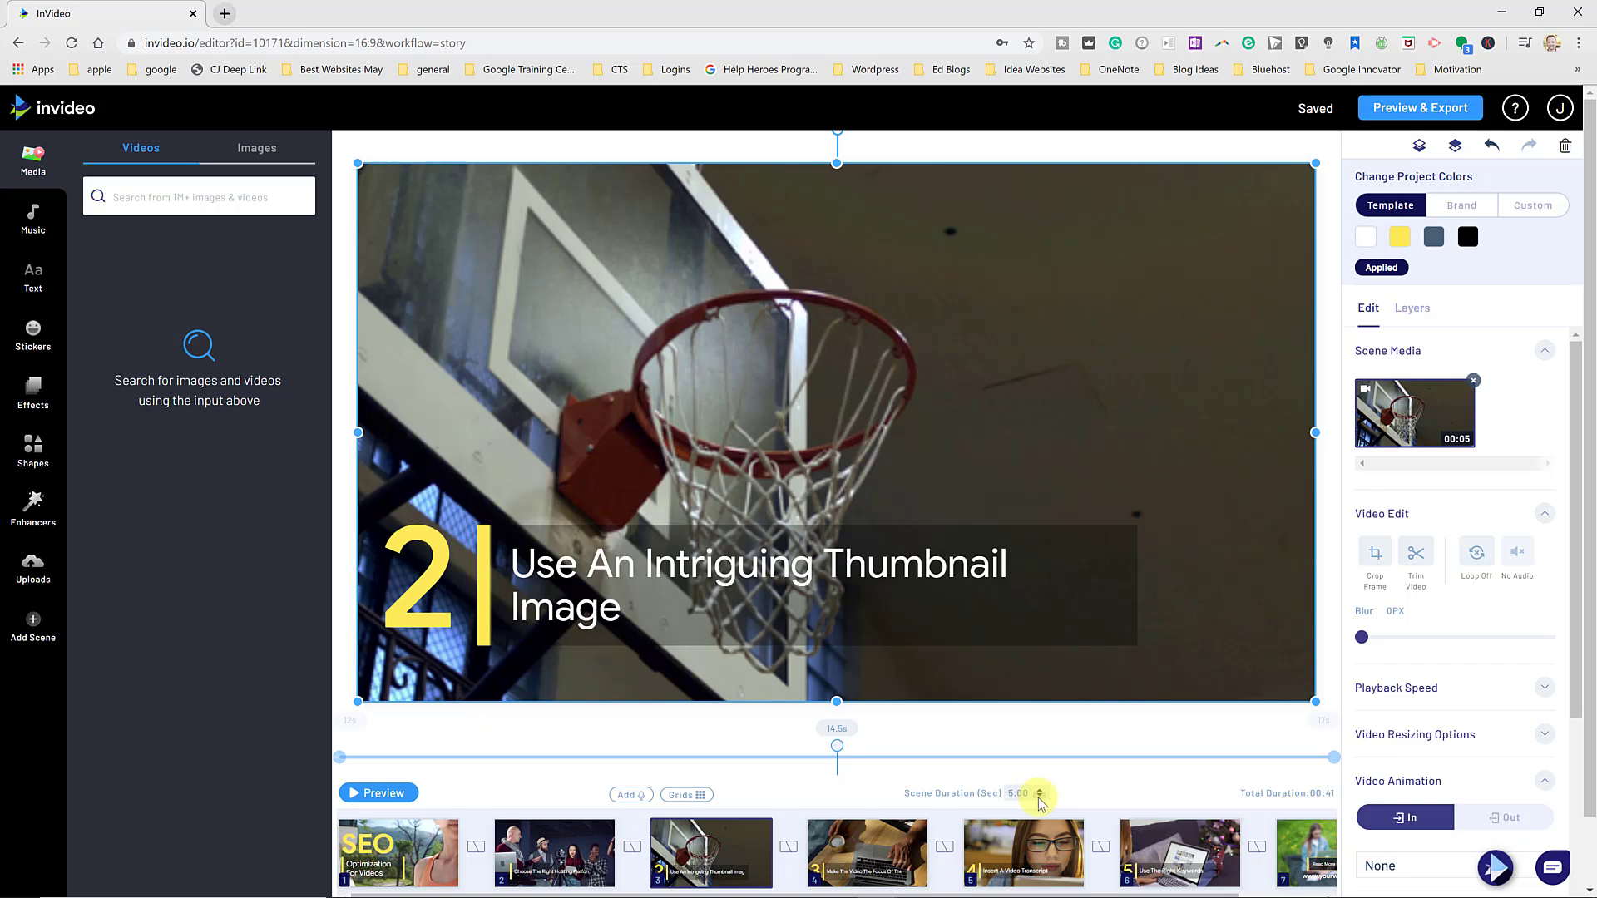
pyautogui.click(704, 786)
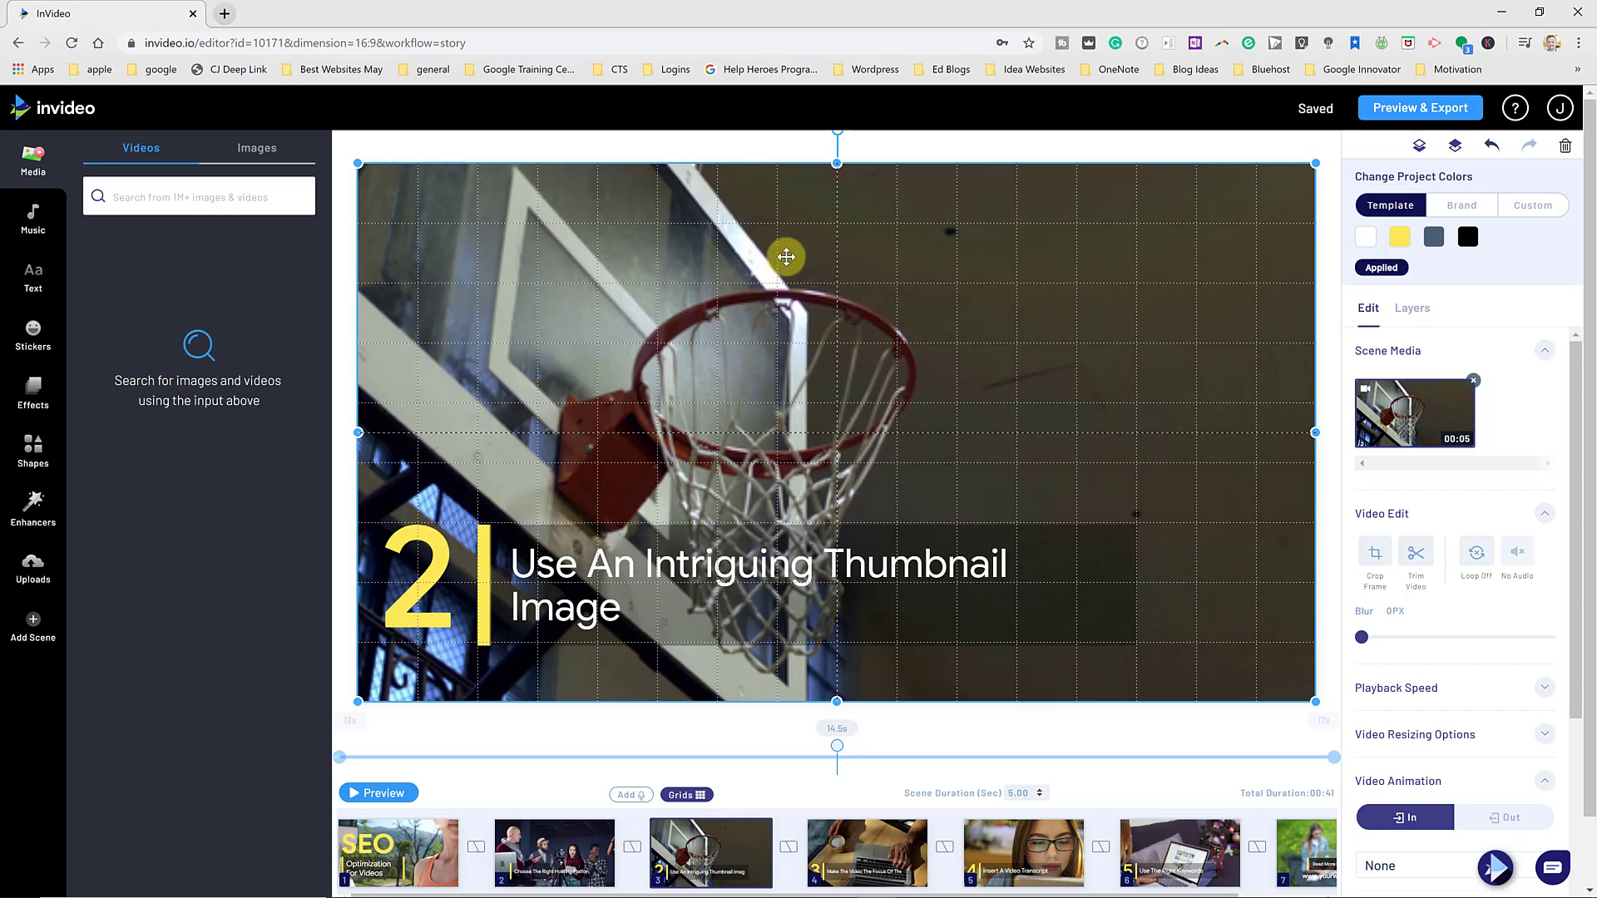
pyautogui.click(691, 796)
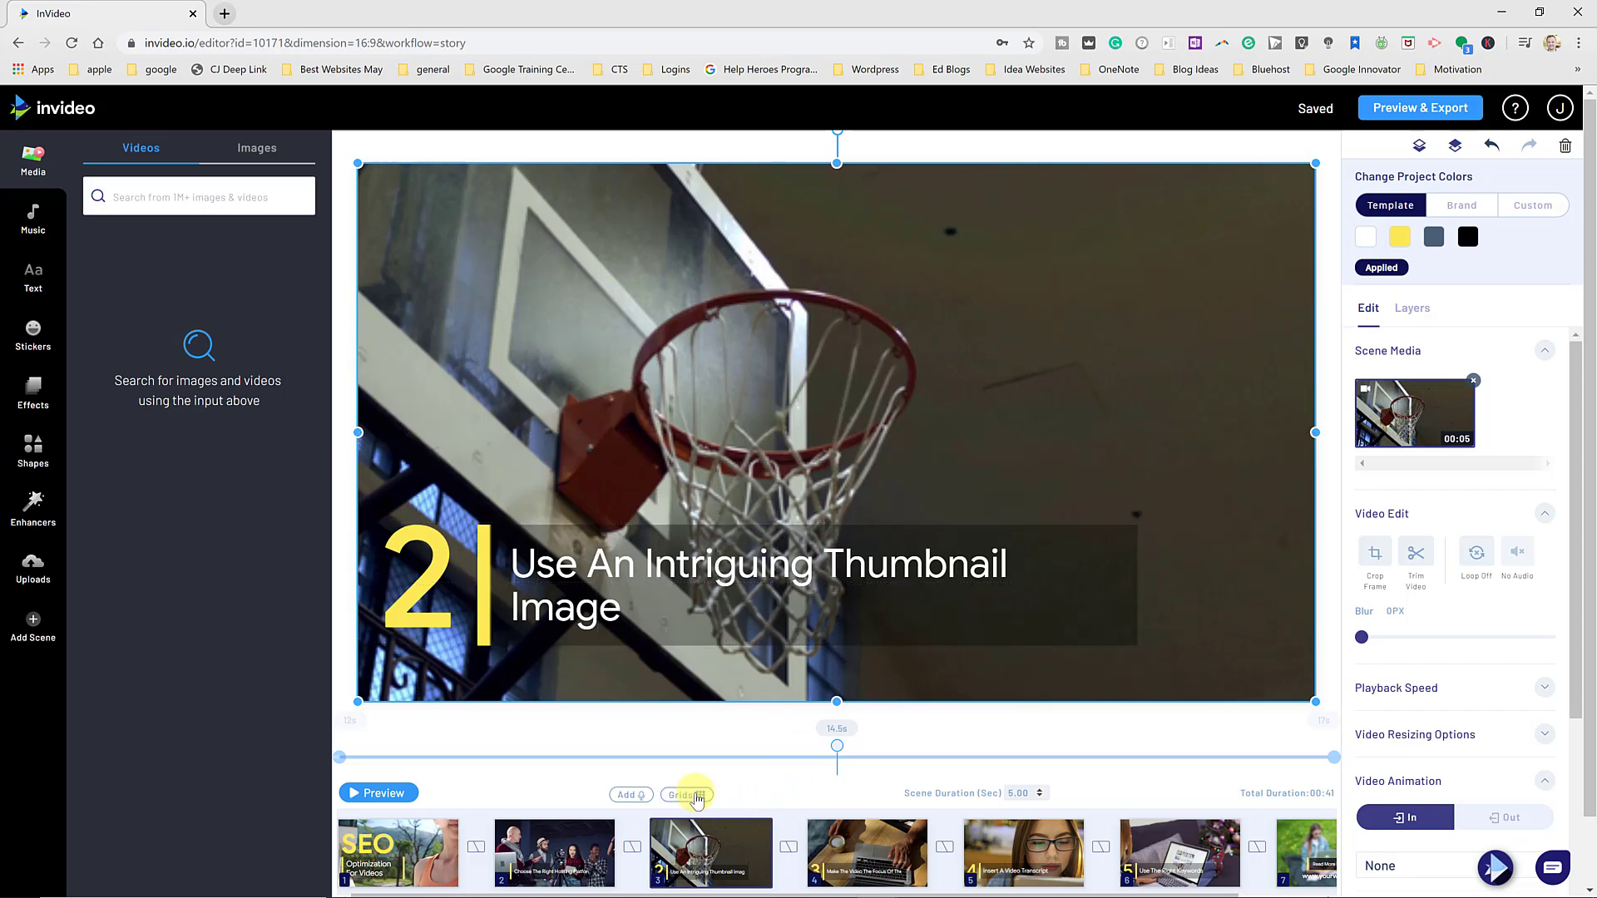
# Check the available voice-over options and look at the project's uploaded media.
pyautogui.click(626, 797)
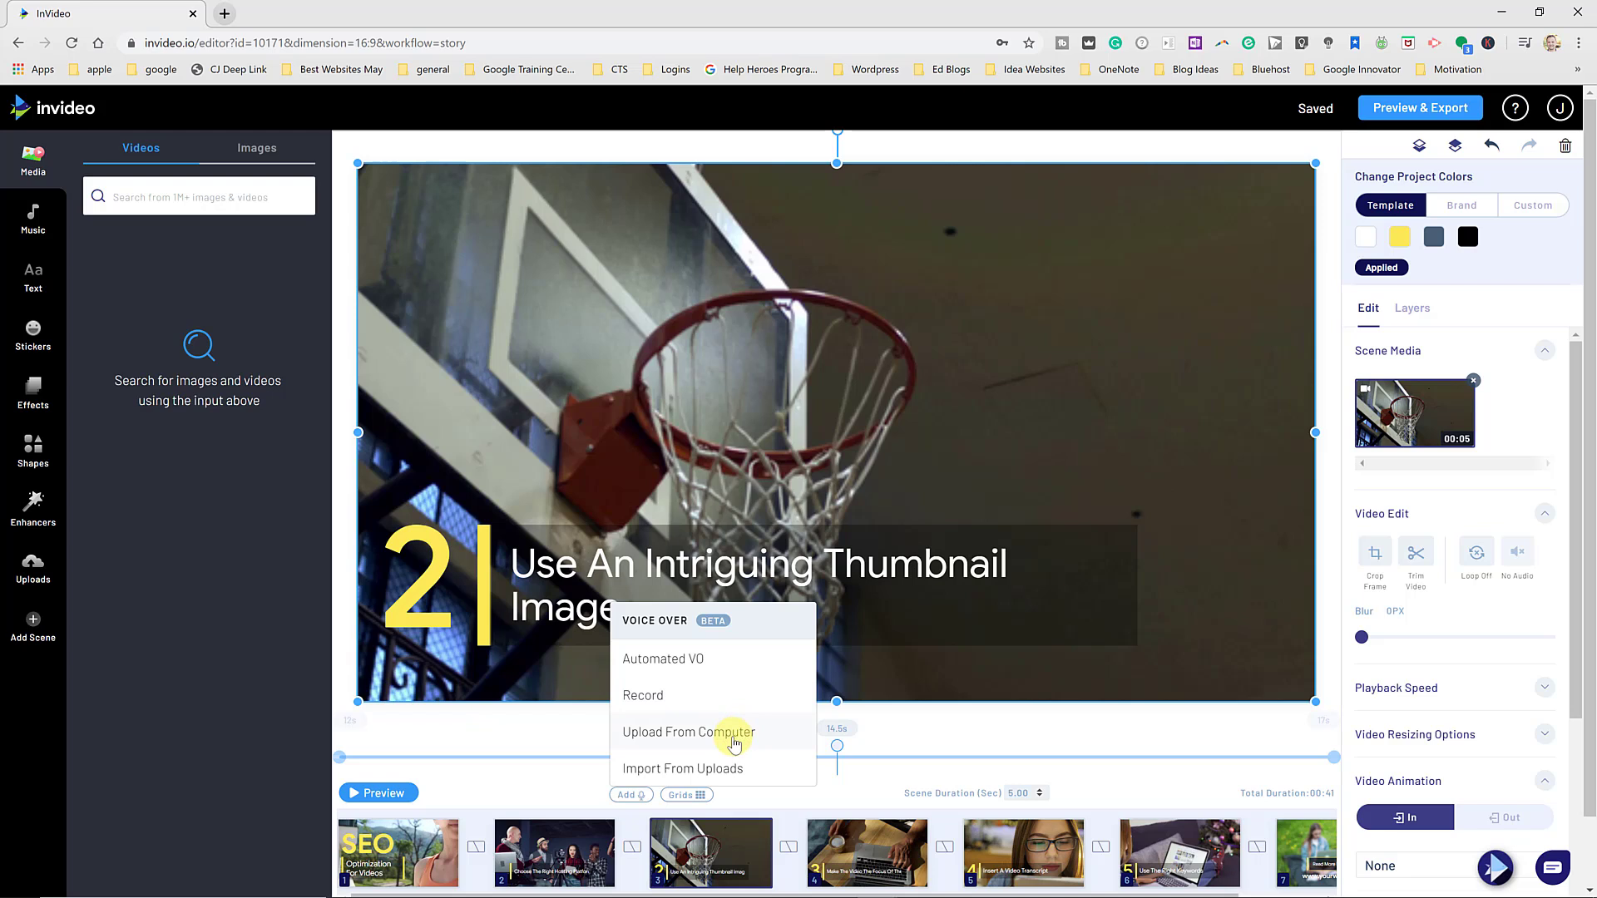
pyautogui.click(555, 757)
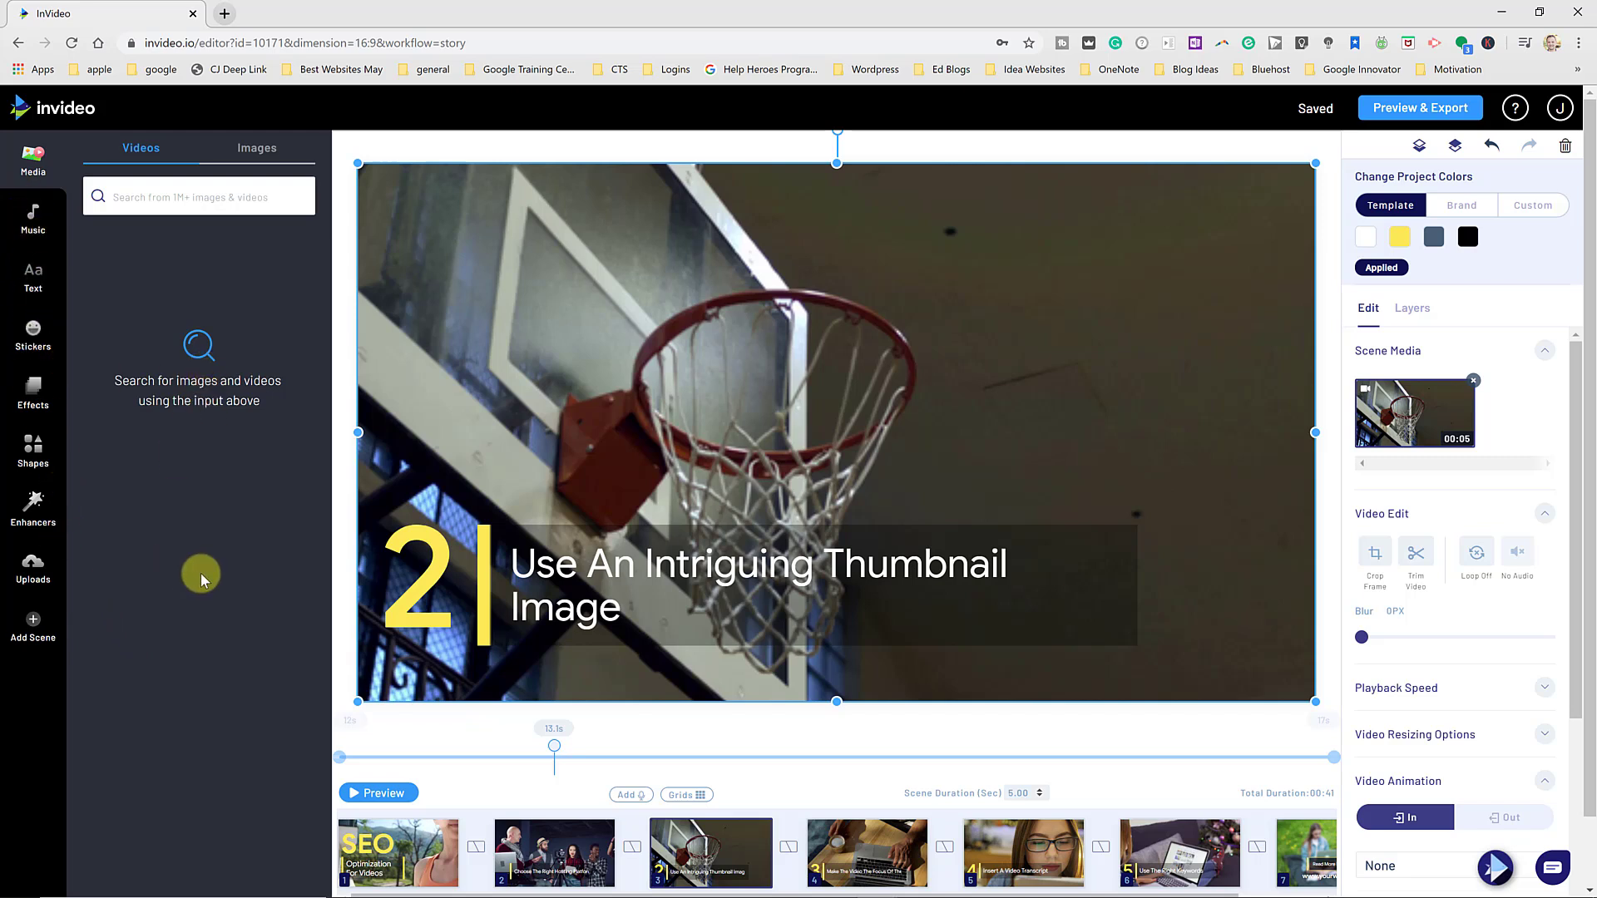
pyautogui.click(40, 582)
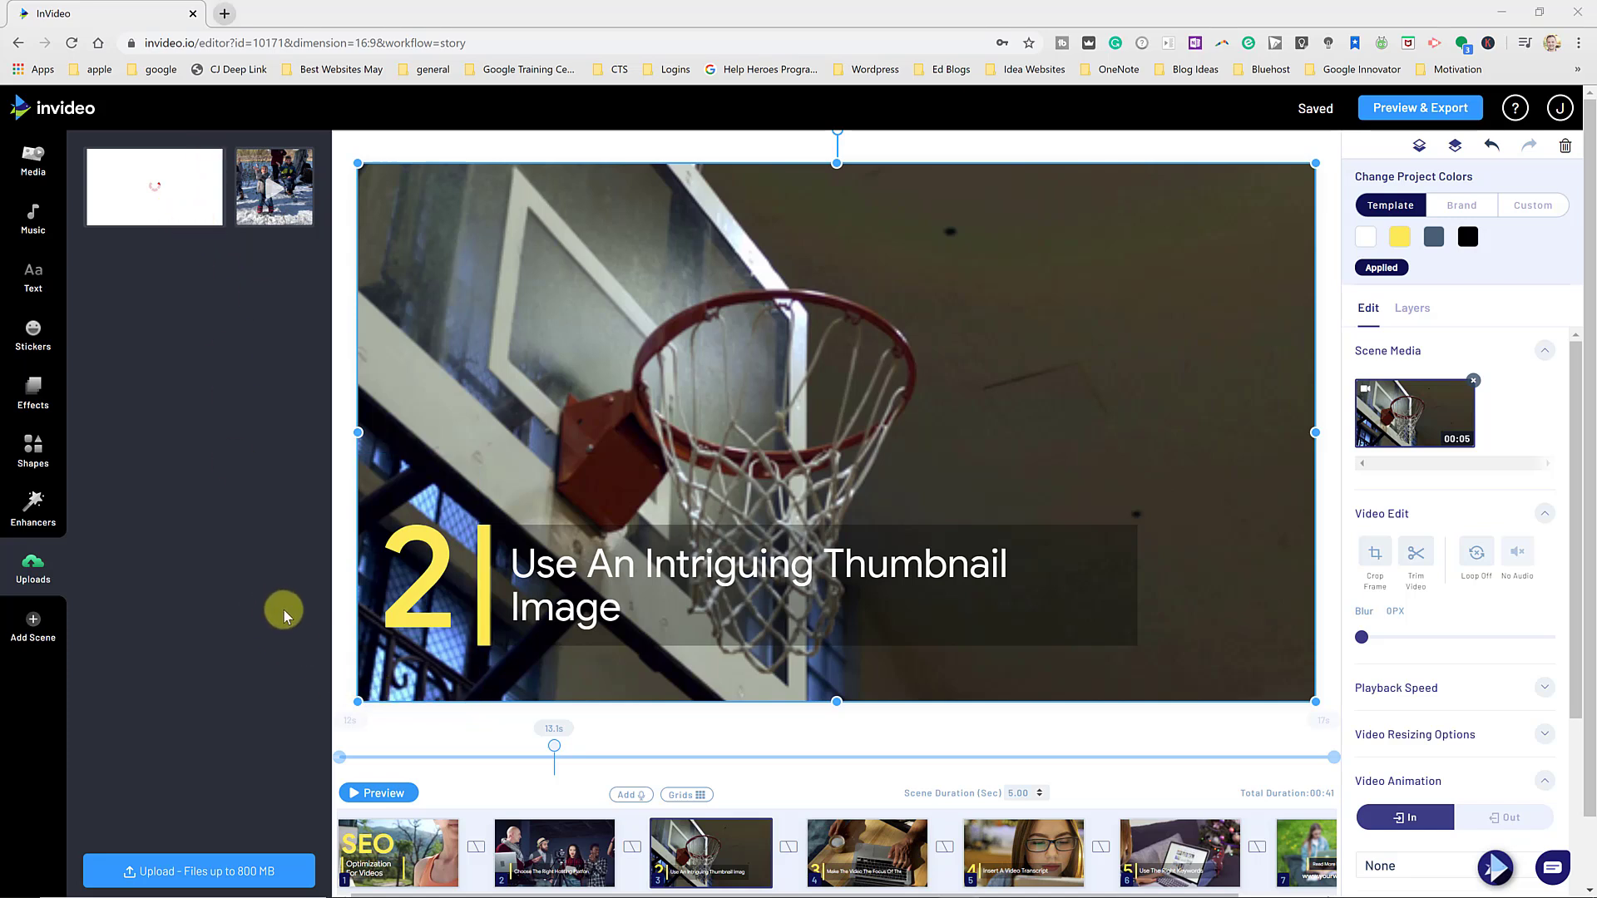
# Add a Build your own scene to the project and move it to the very start of the scene order.
pyautogui.click(35, 632)
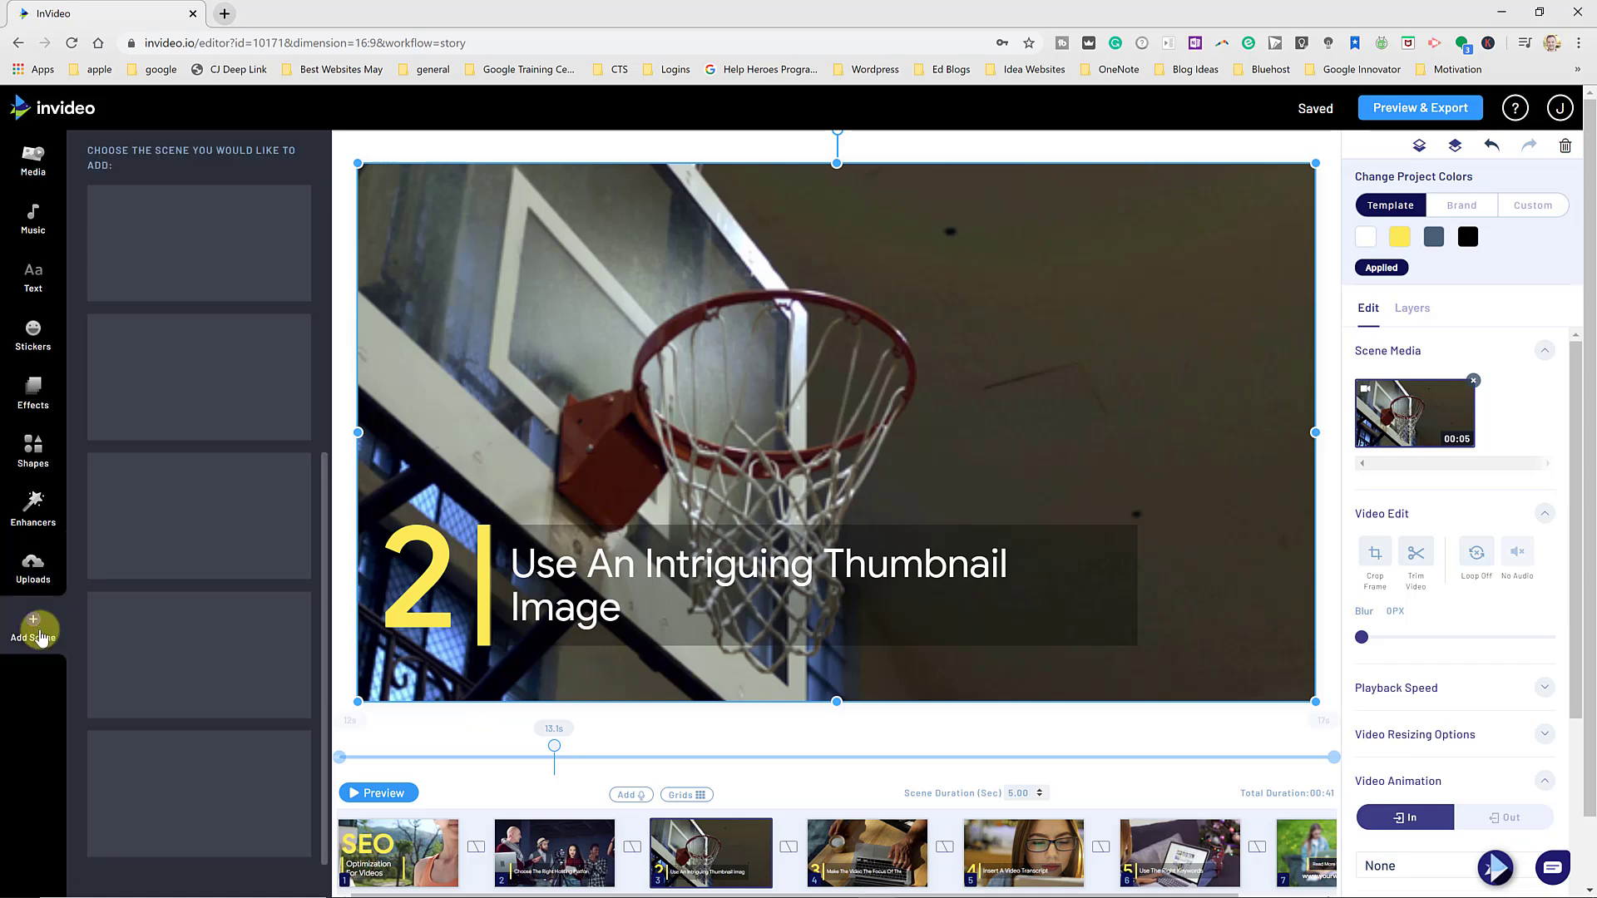
pyautogui.scroll(-2, 174, 596)
pyautogui.scroll(3, 208, 659)
pyautogui.scroll(5, 207, 650)
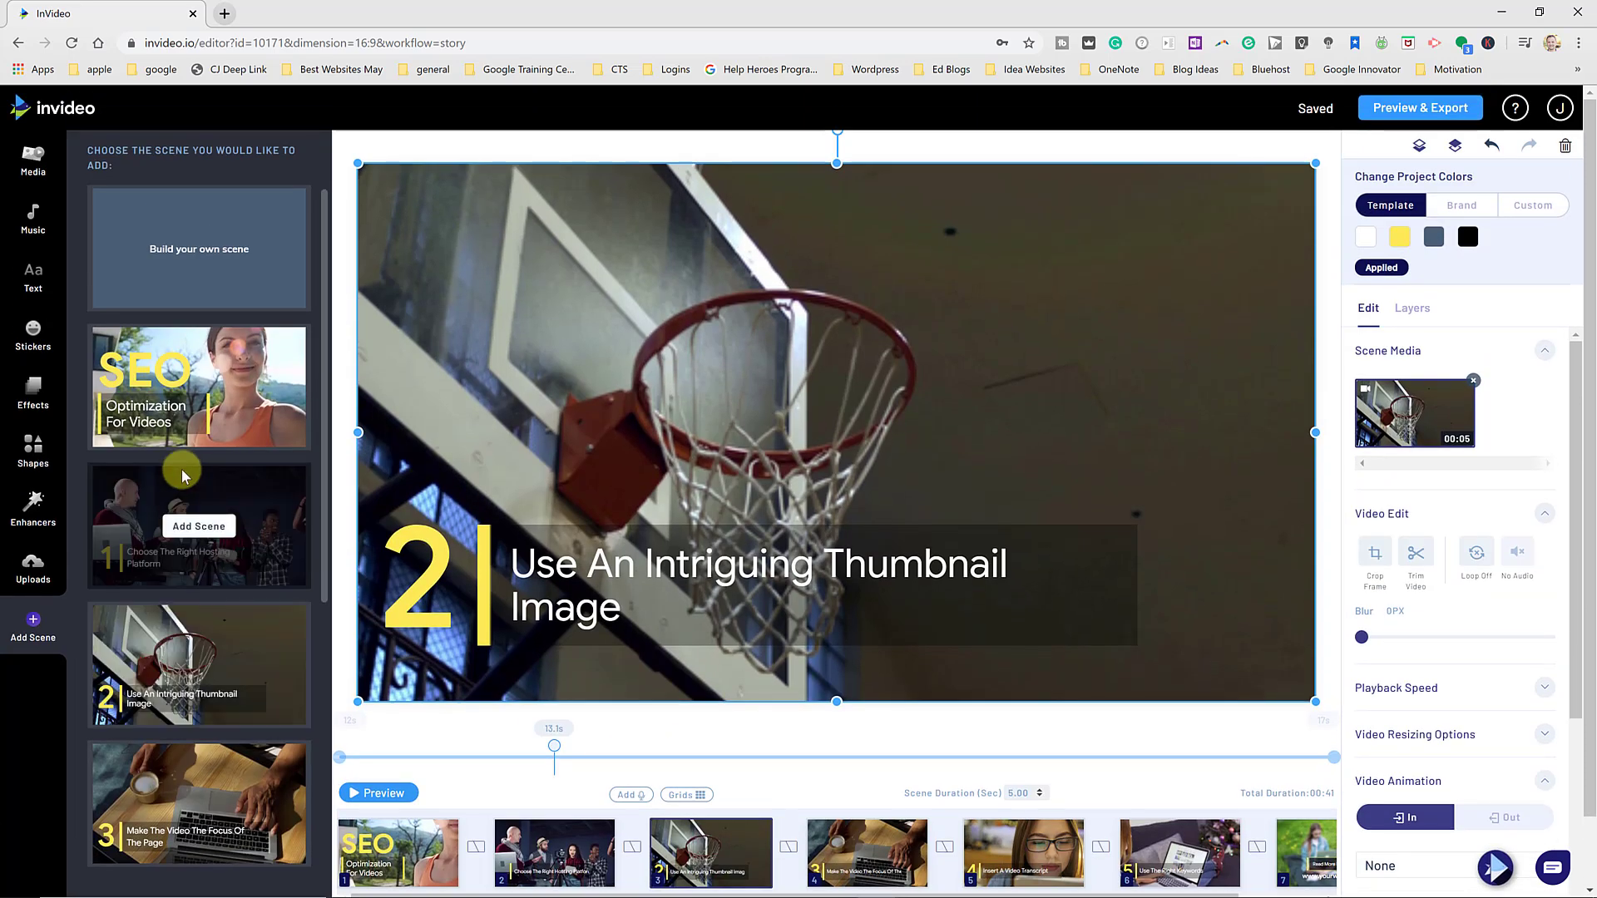
pyautogui.moveTo(191, 388)
pyautogui.click(200, 250)
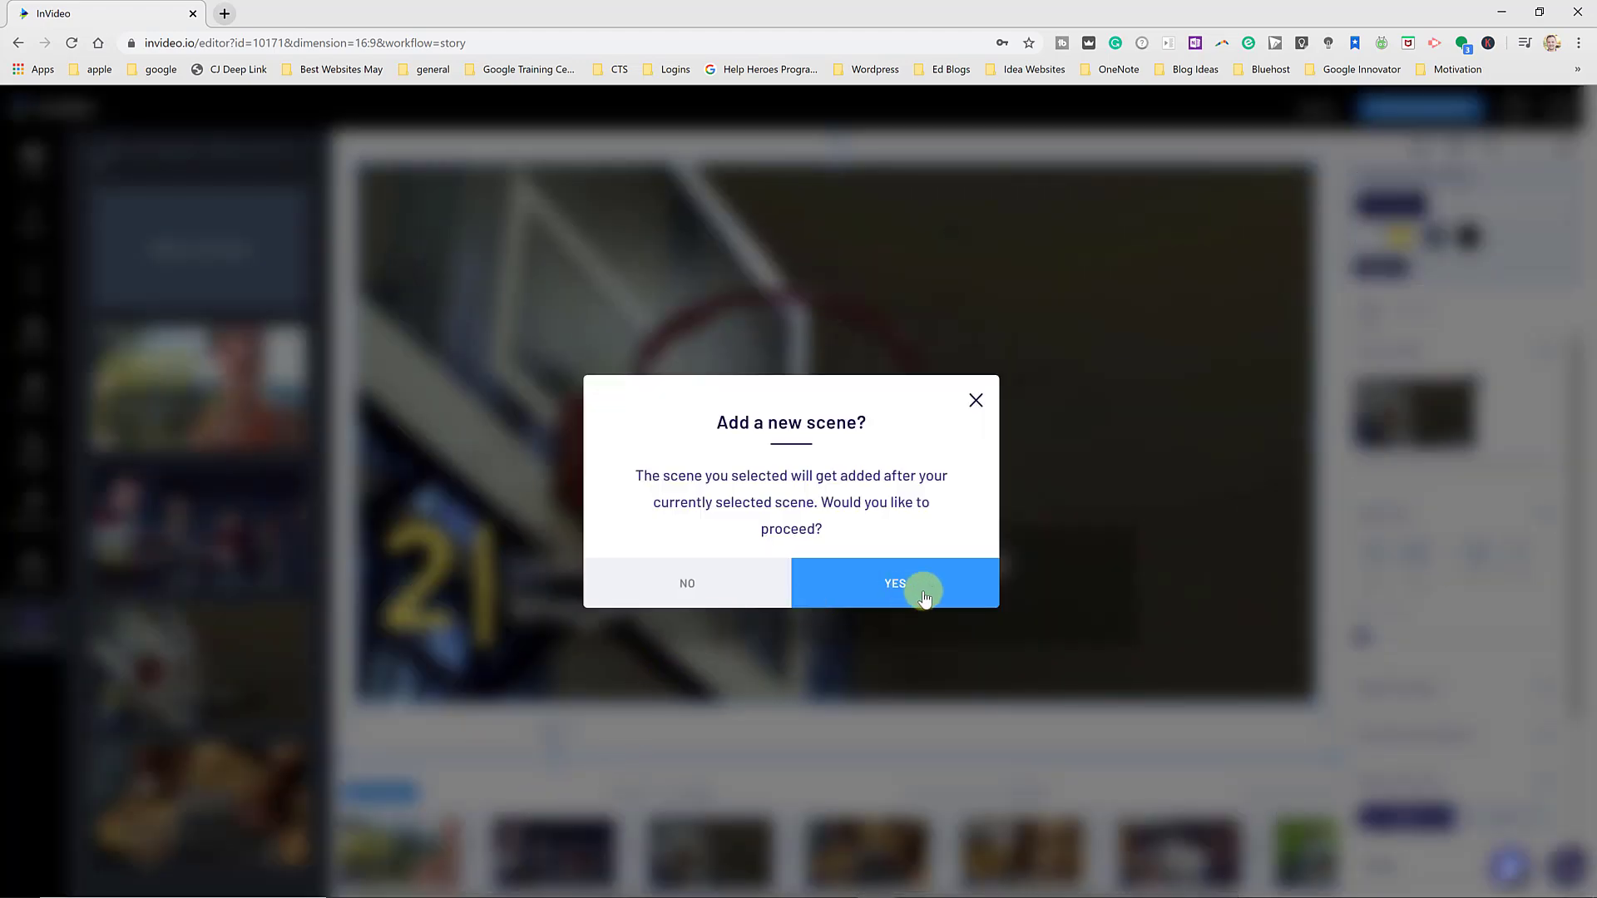
pyautogui.click(925, 595)
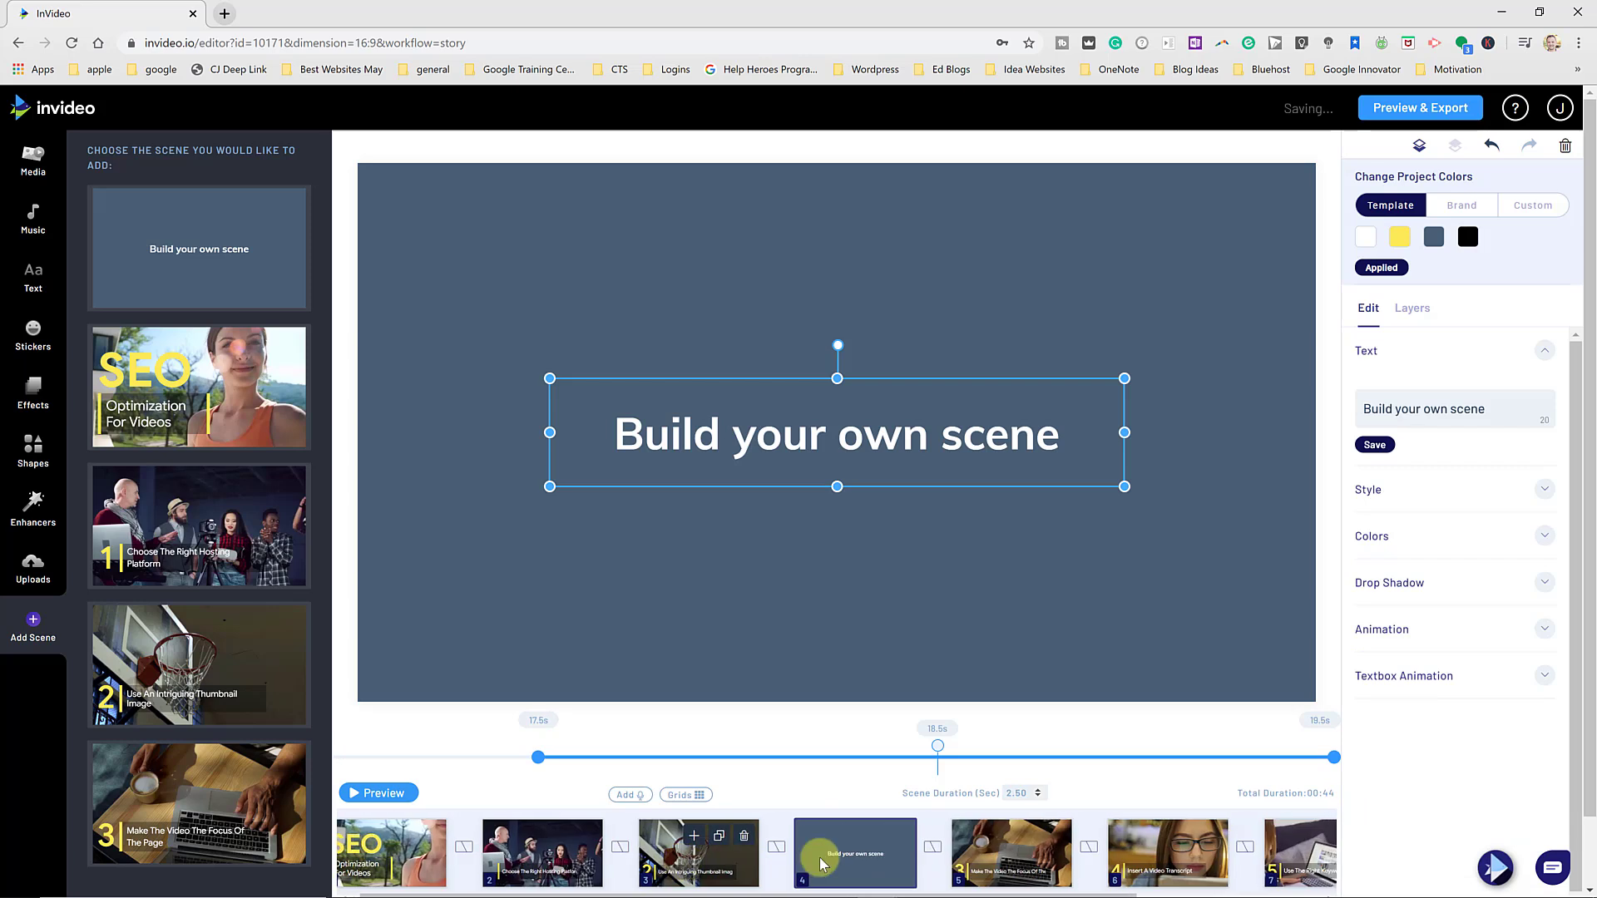
pyautogui.moveTo(817, 861); pyautogui.dragTo(462, 829)
# Fill the new first scene with the uploaded white clip showing a red logo, and preview the scene.
pyautogui.moveTo(154, 291)
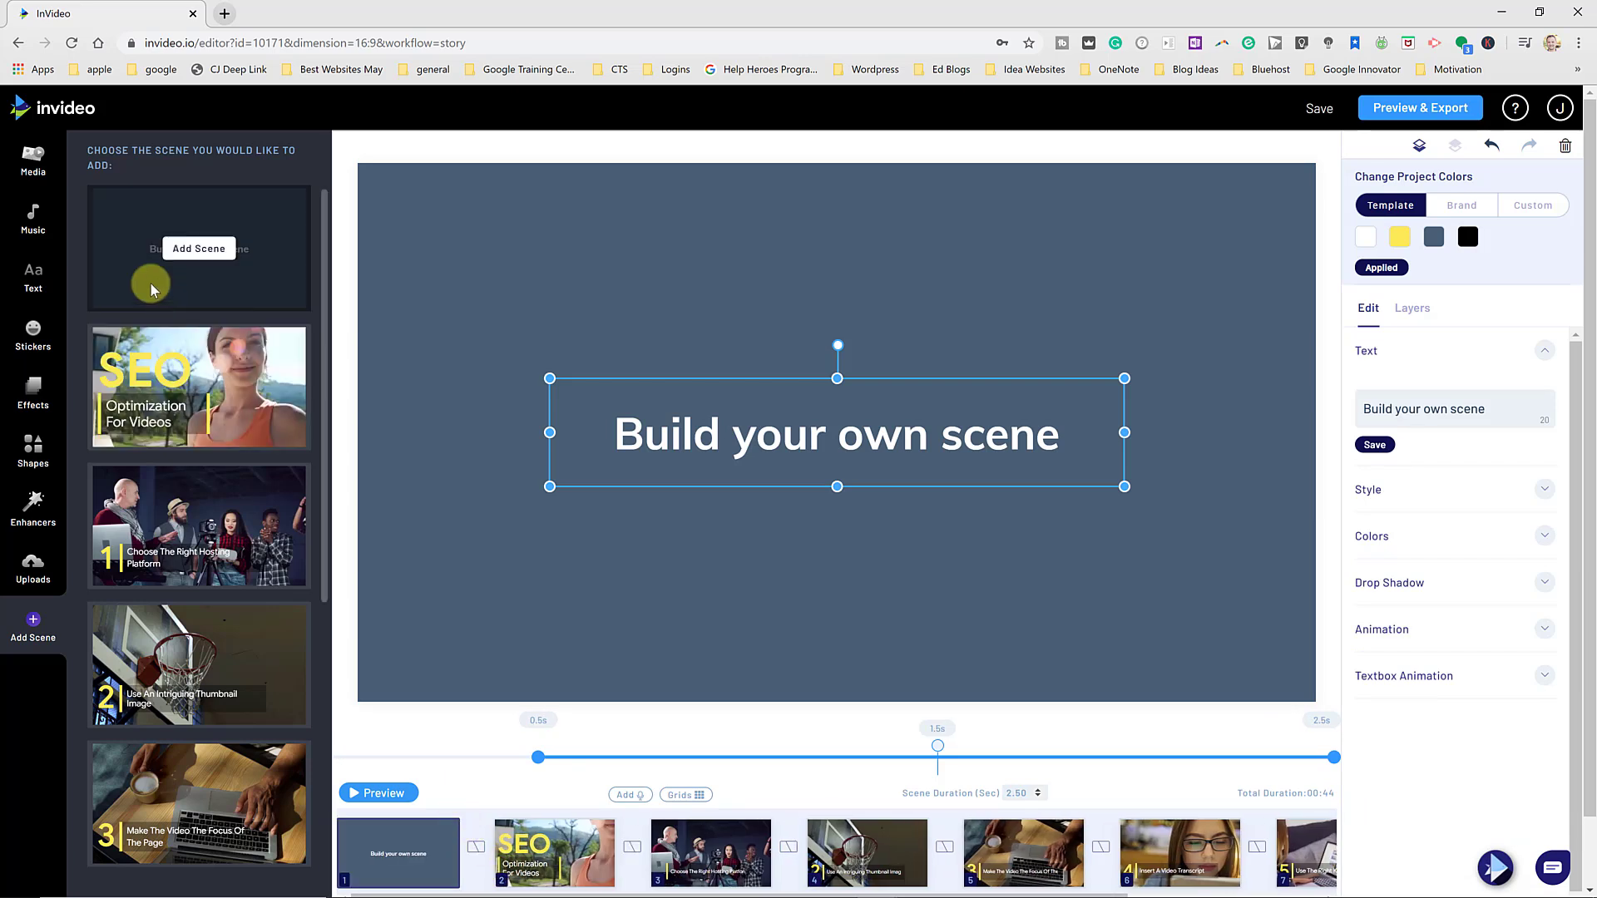
pyautogui.click(39, 172)
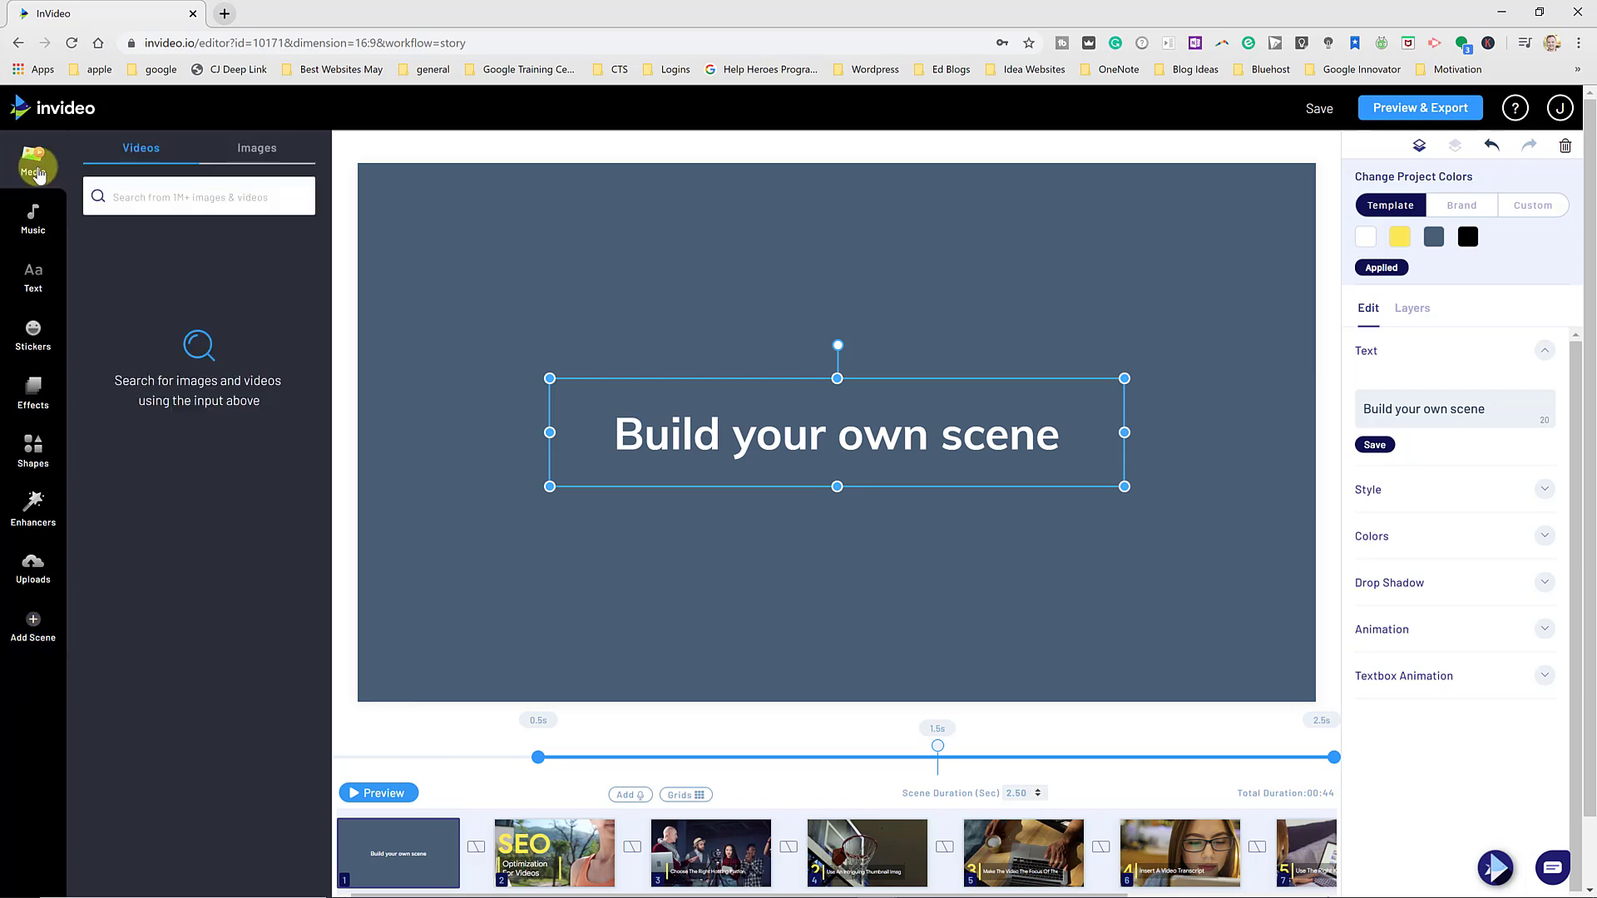
pyautogui.click(32, 582)
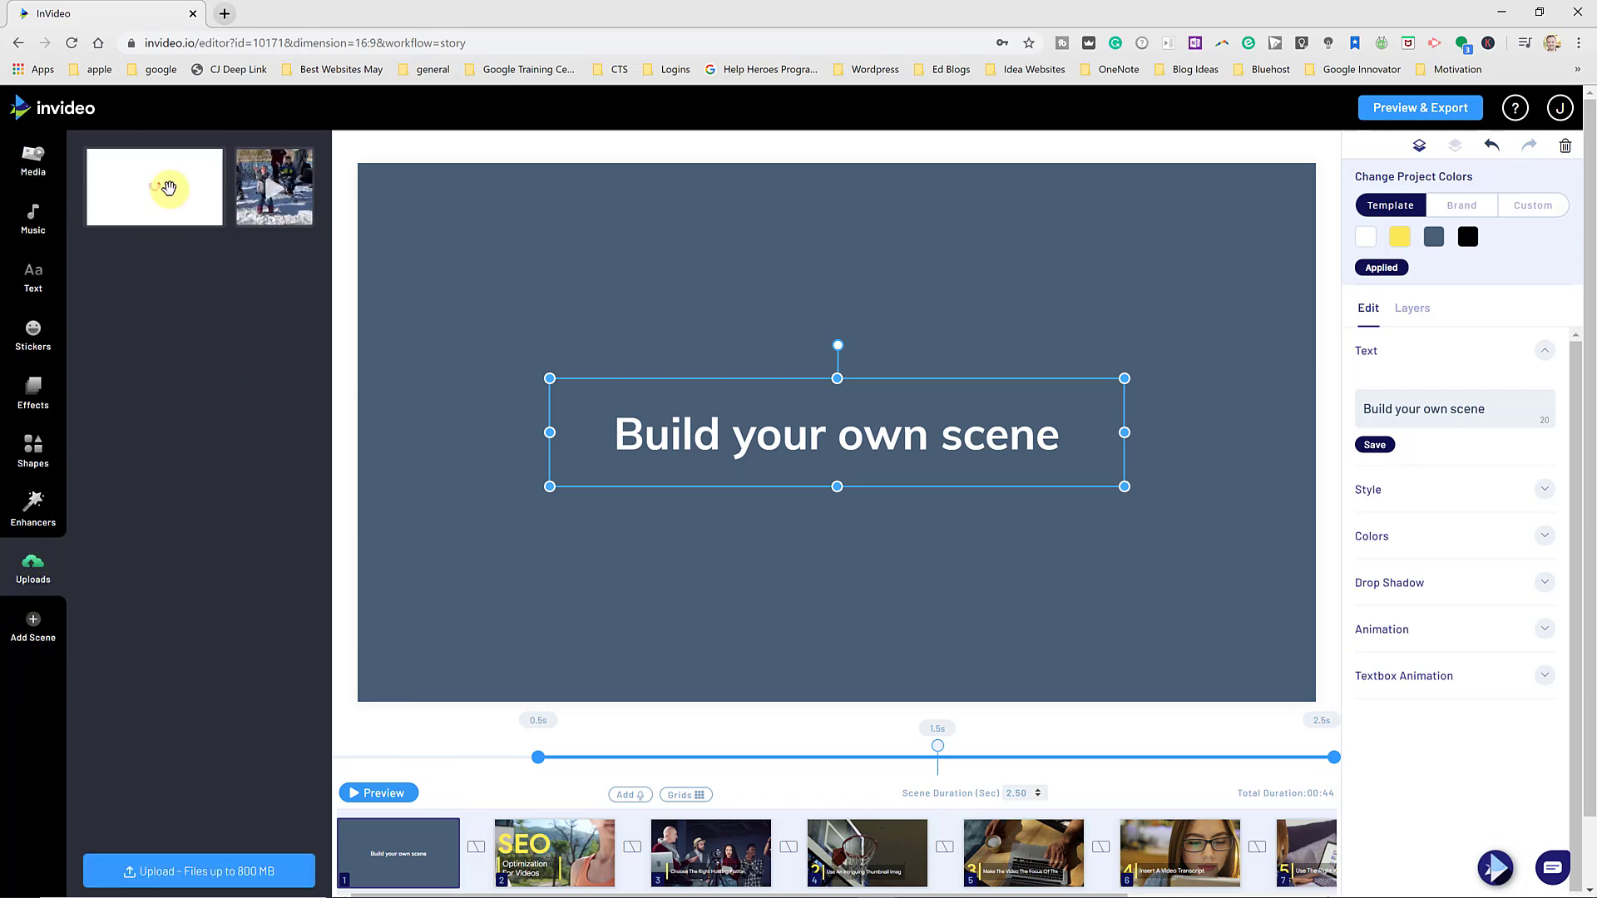
pyautogui.moveTo(111, 178); pyautogui.dragTo(620, 529)
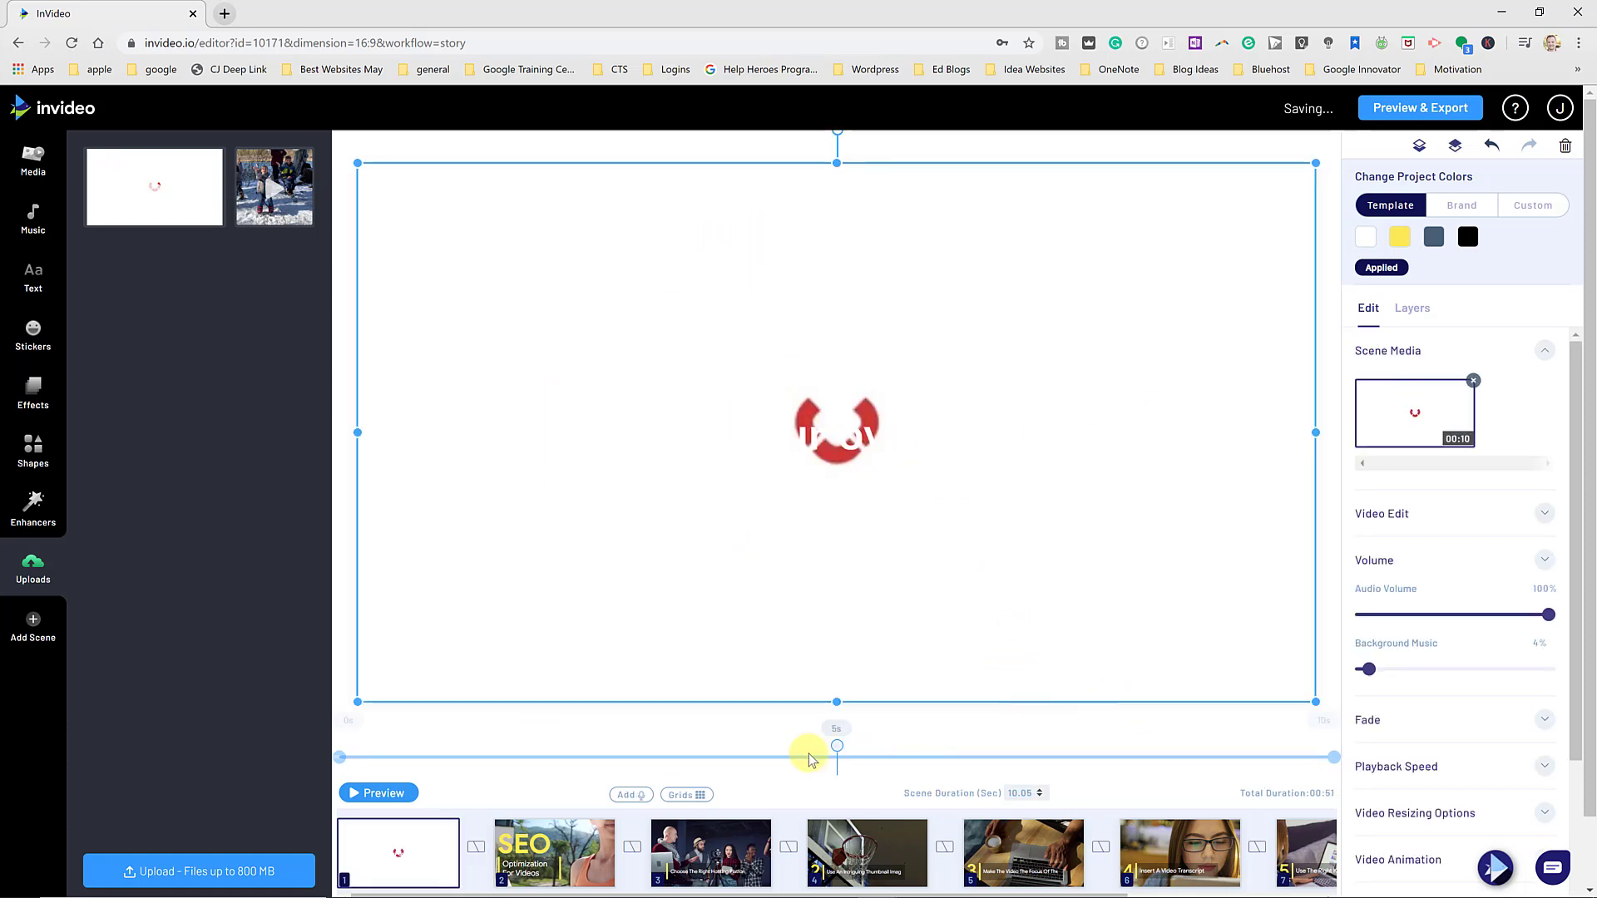
pyautogui.click(379, 793)
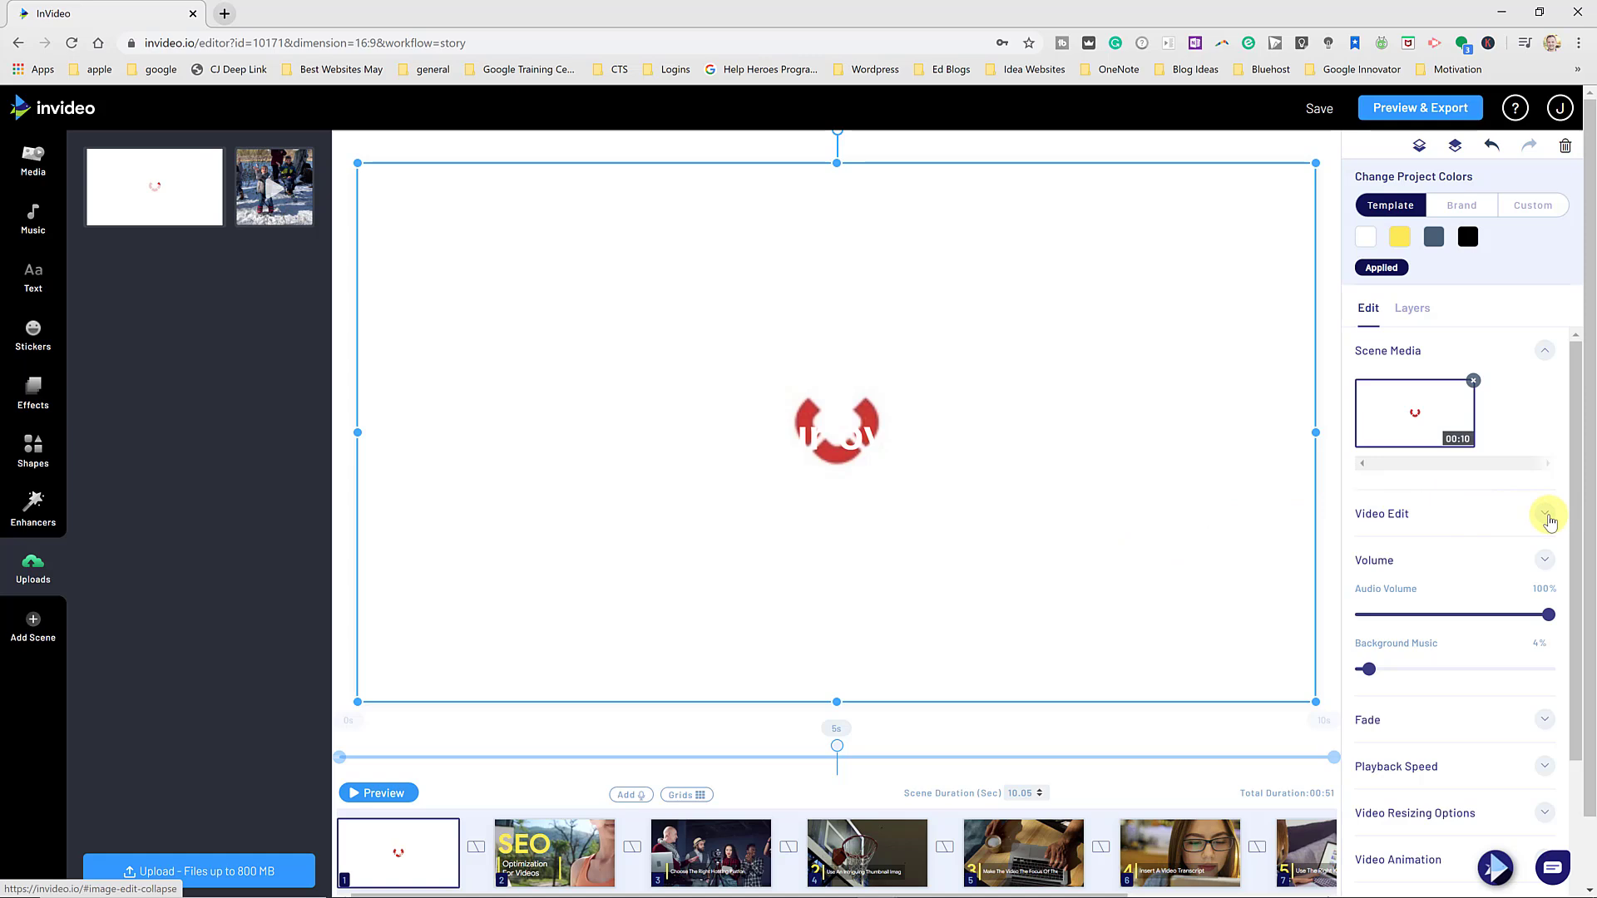
# Set the logo clip's playback speed to 2.5x, accept the disabled clip volume, and preview the scene.
pyautogui.click(1547, 514)
pyautogui.scroll(-2, 1424, 638)
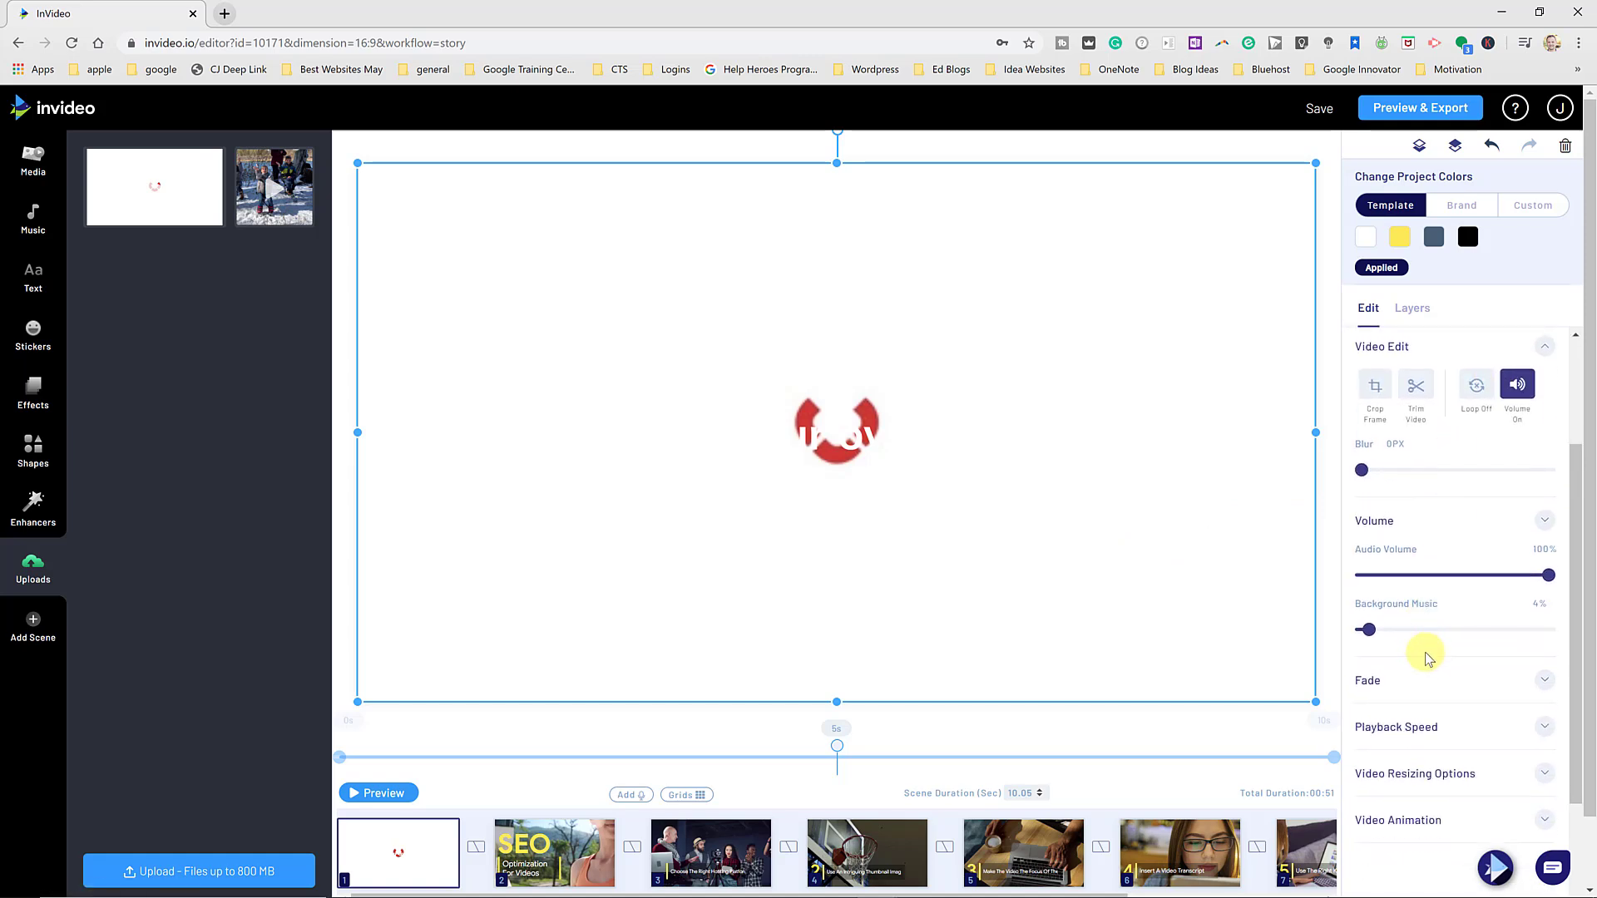
pyautogui.scroll(-1, 1428, 652)
pyautogui.click(1545, 643)
pyautogui.scroll(-1, 1424, 607)
pyautogui.moveTo(1525, 572); pyautogui.dragTo(1548, 567)
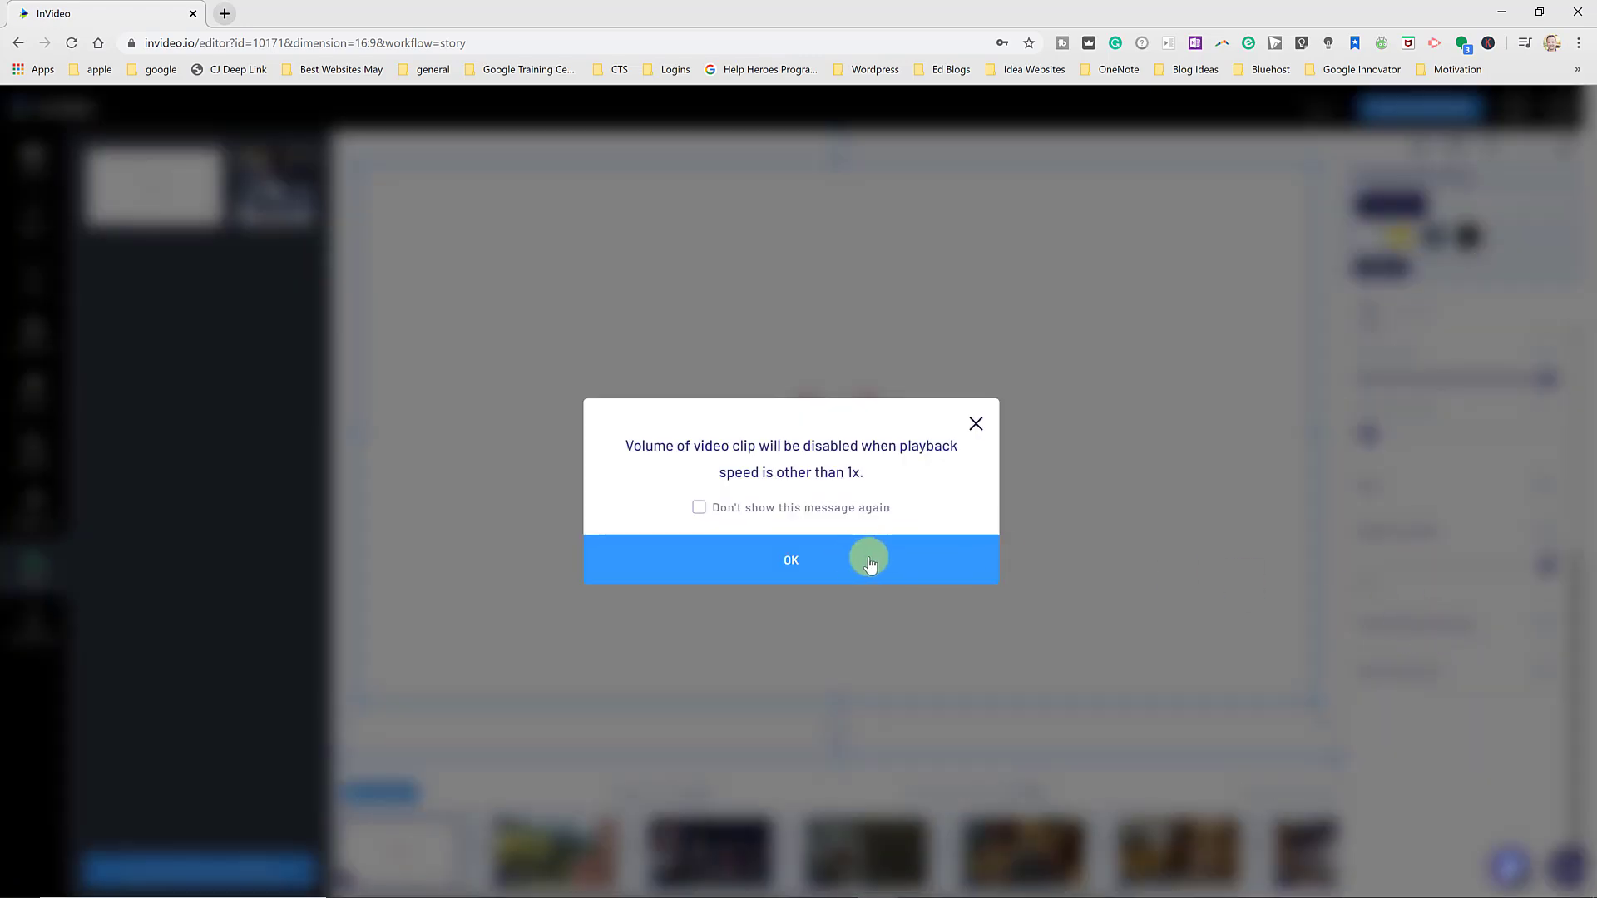
pyautogui.click(800, 556)
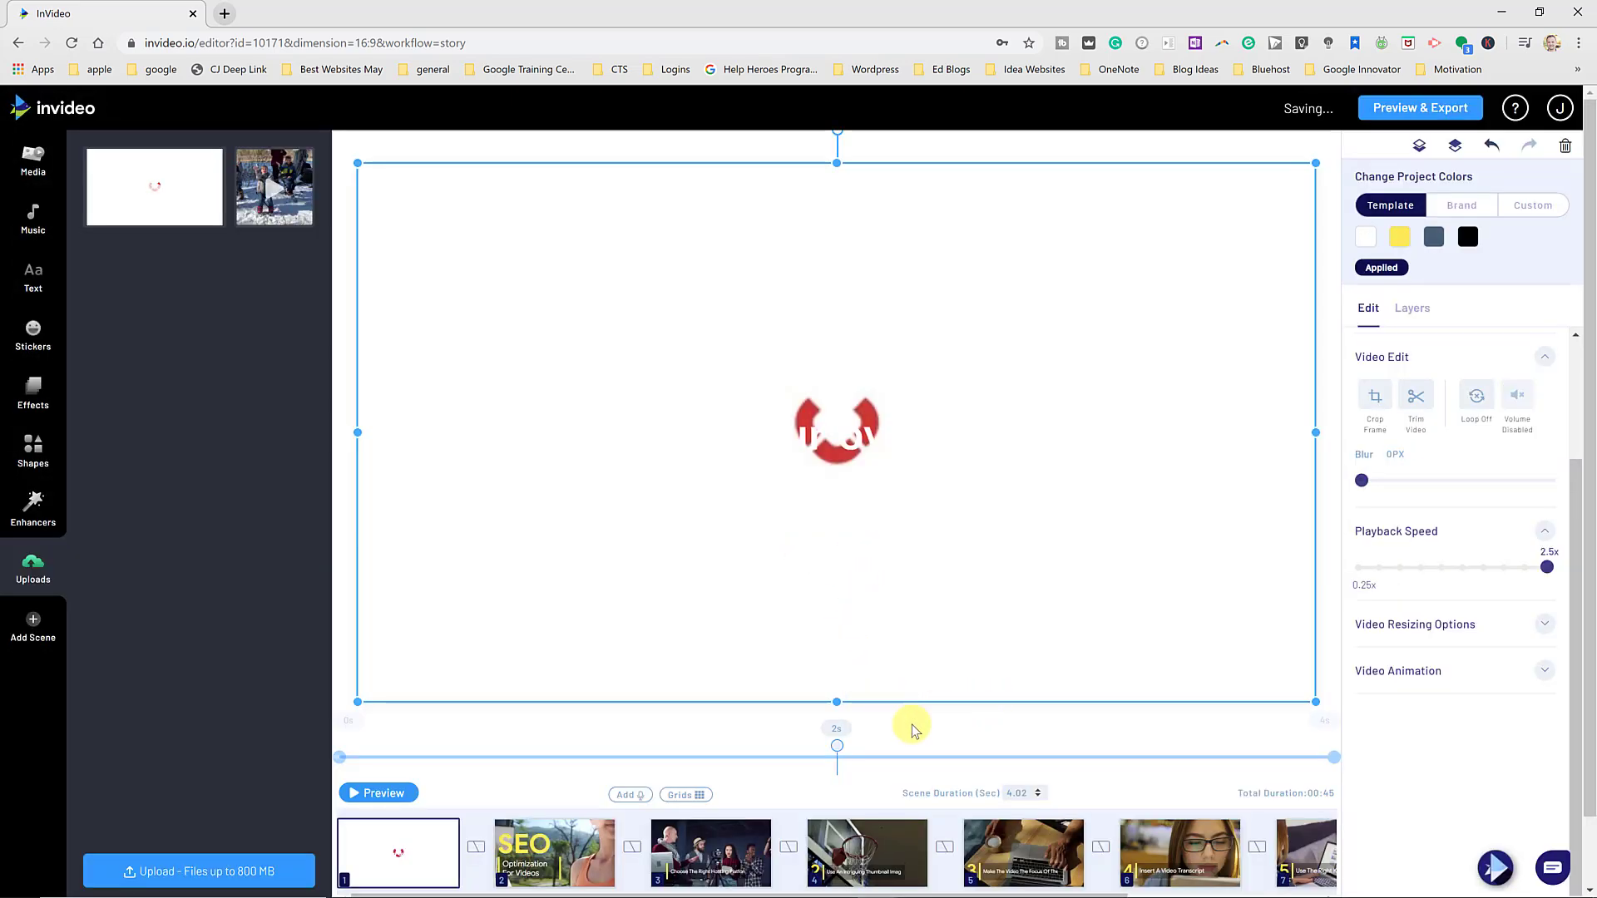
pyautogui.click(404, 794)
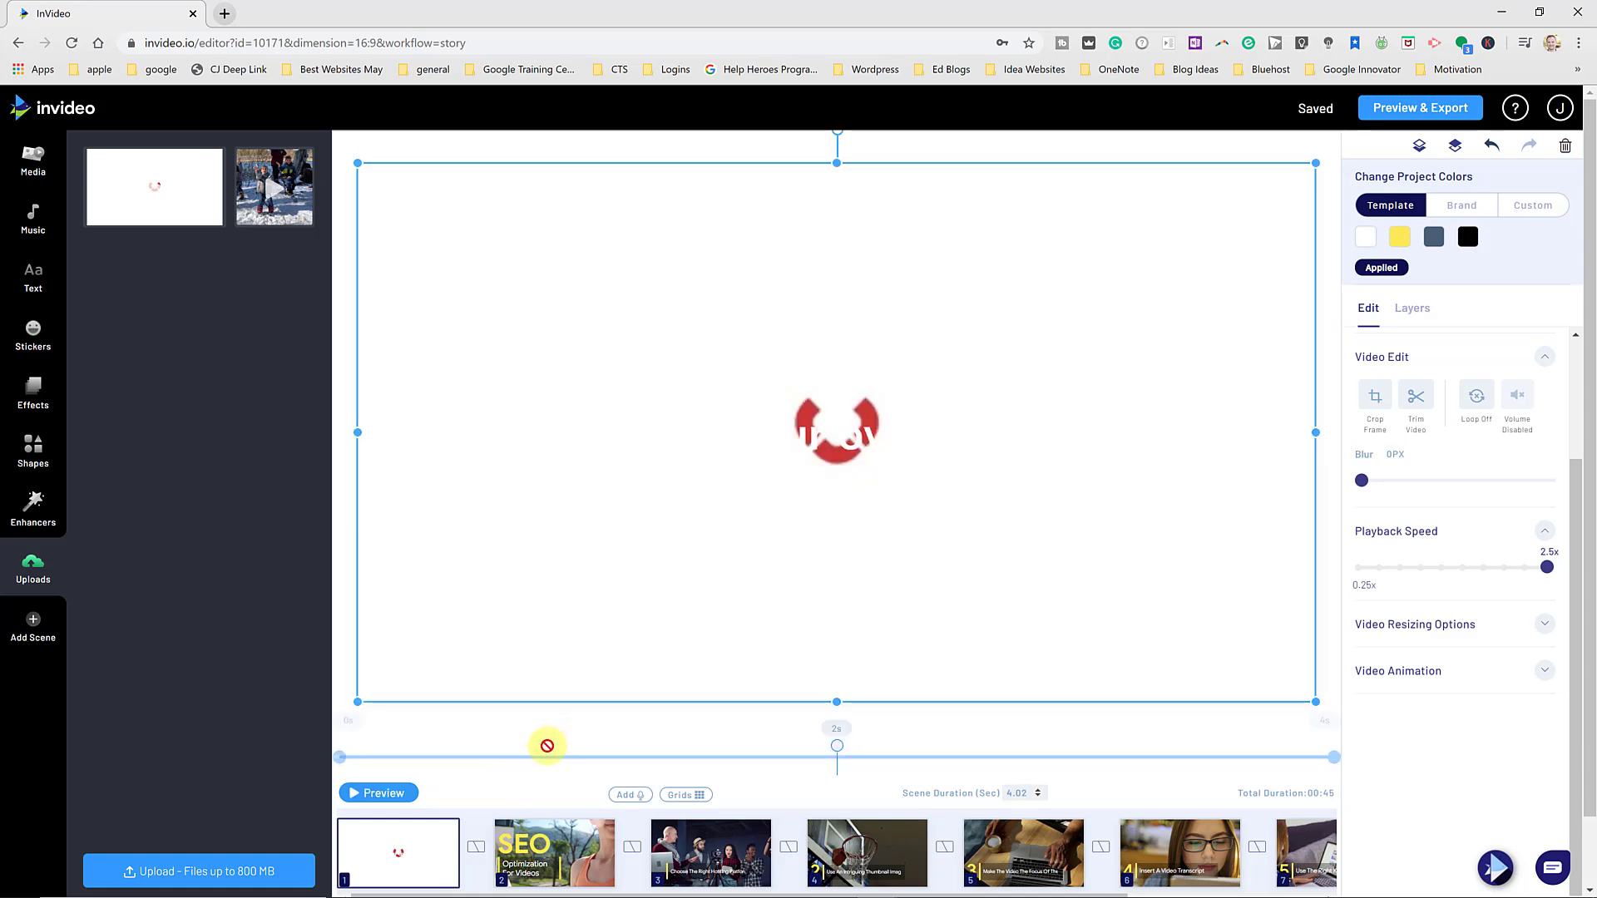
# Apply the transition listed between Slide Cube Left and Slide Cube Down between the first and second scenes.
pyautogui.click(477, 847)
pyautogui.scroll(-1, 696, 703)
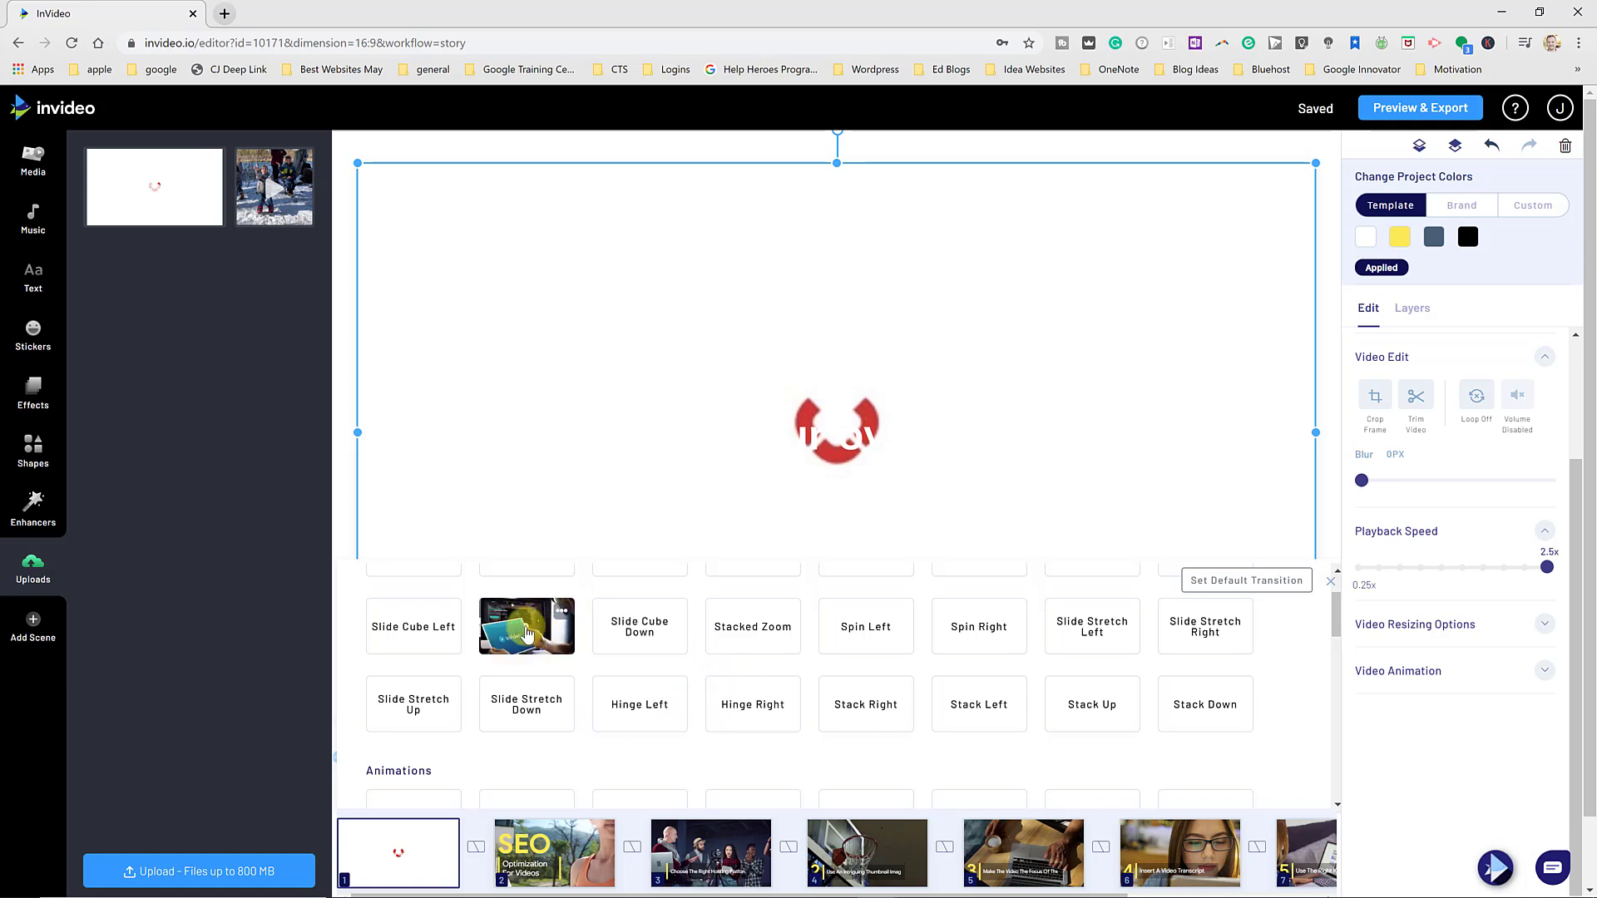
pyautogui.click(523, 633)
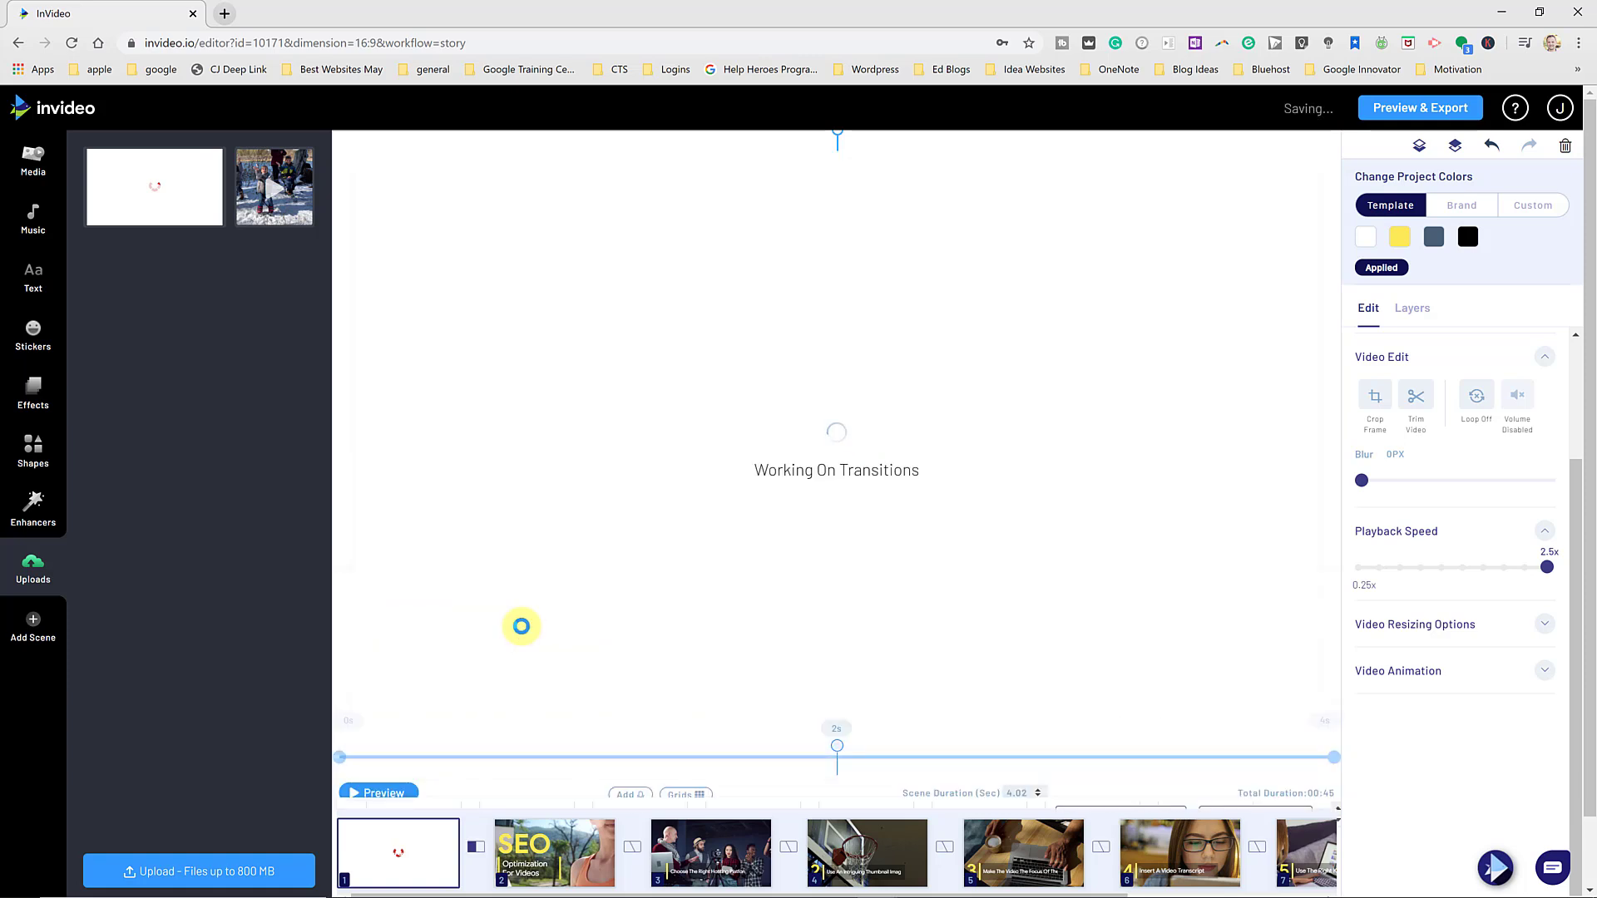
# Preview the whole video from the new intro scene and close the preview without exporting.
pyautogui.click(1409, 113)
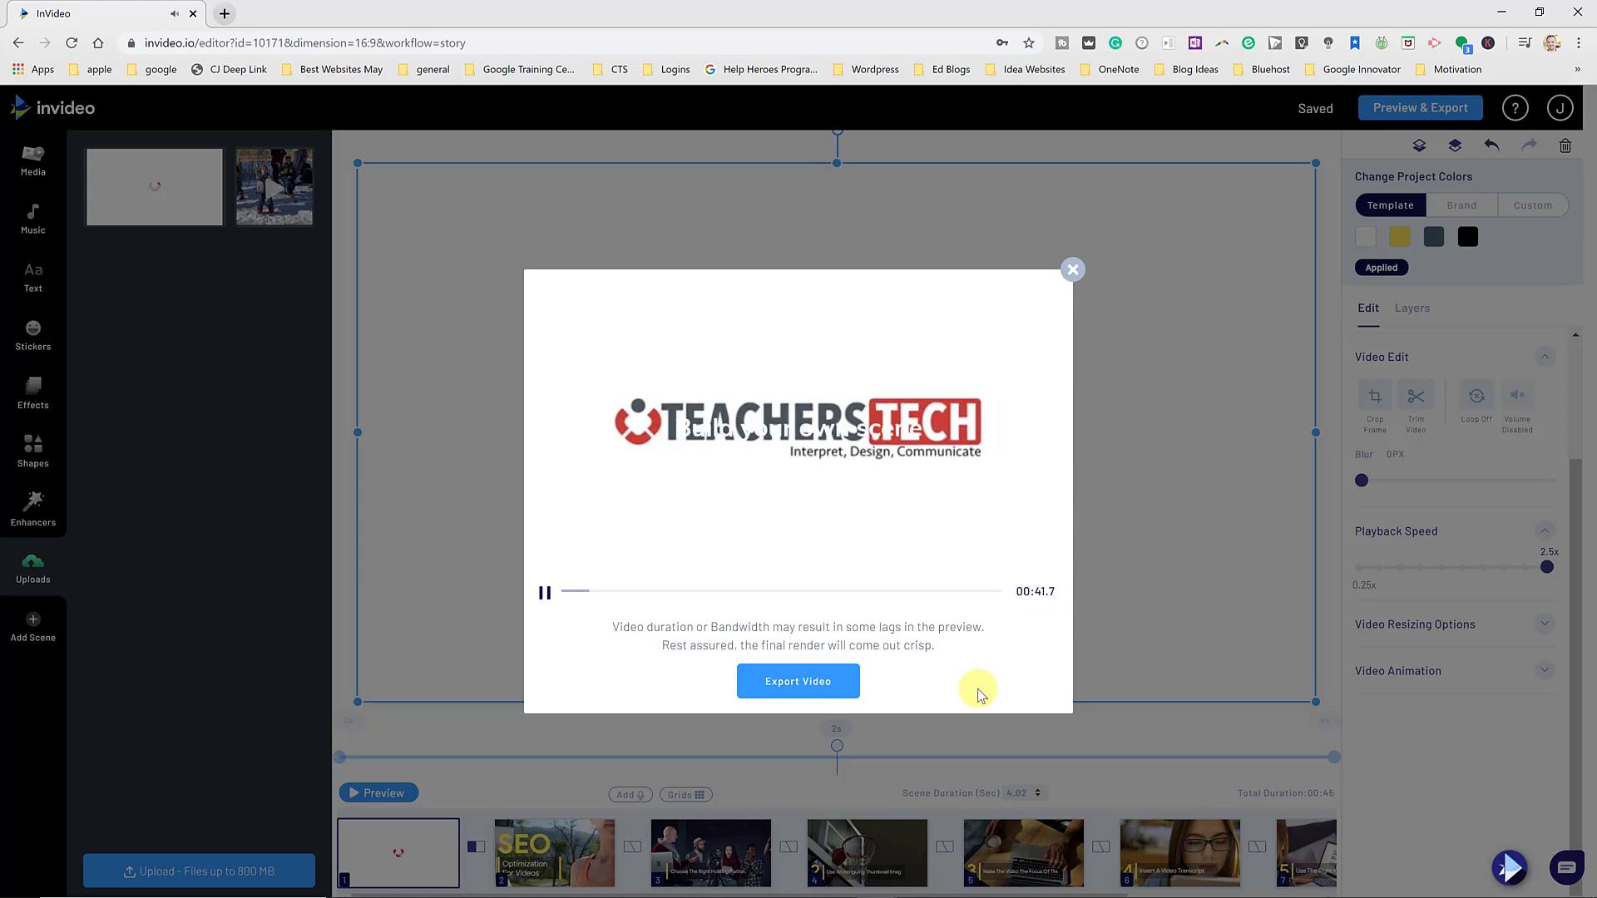
pyautogui.click(1072, 268)
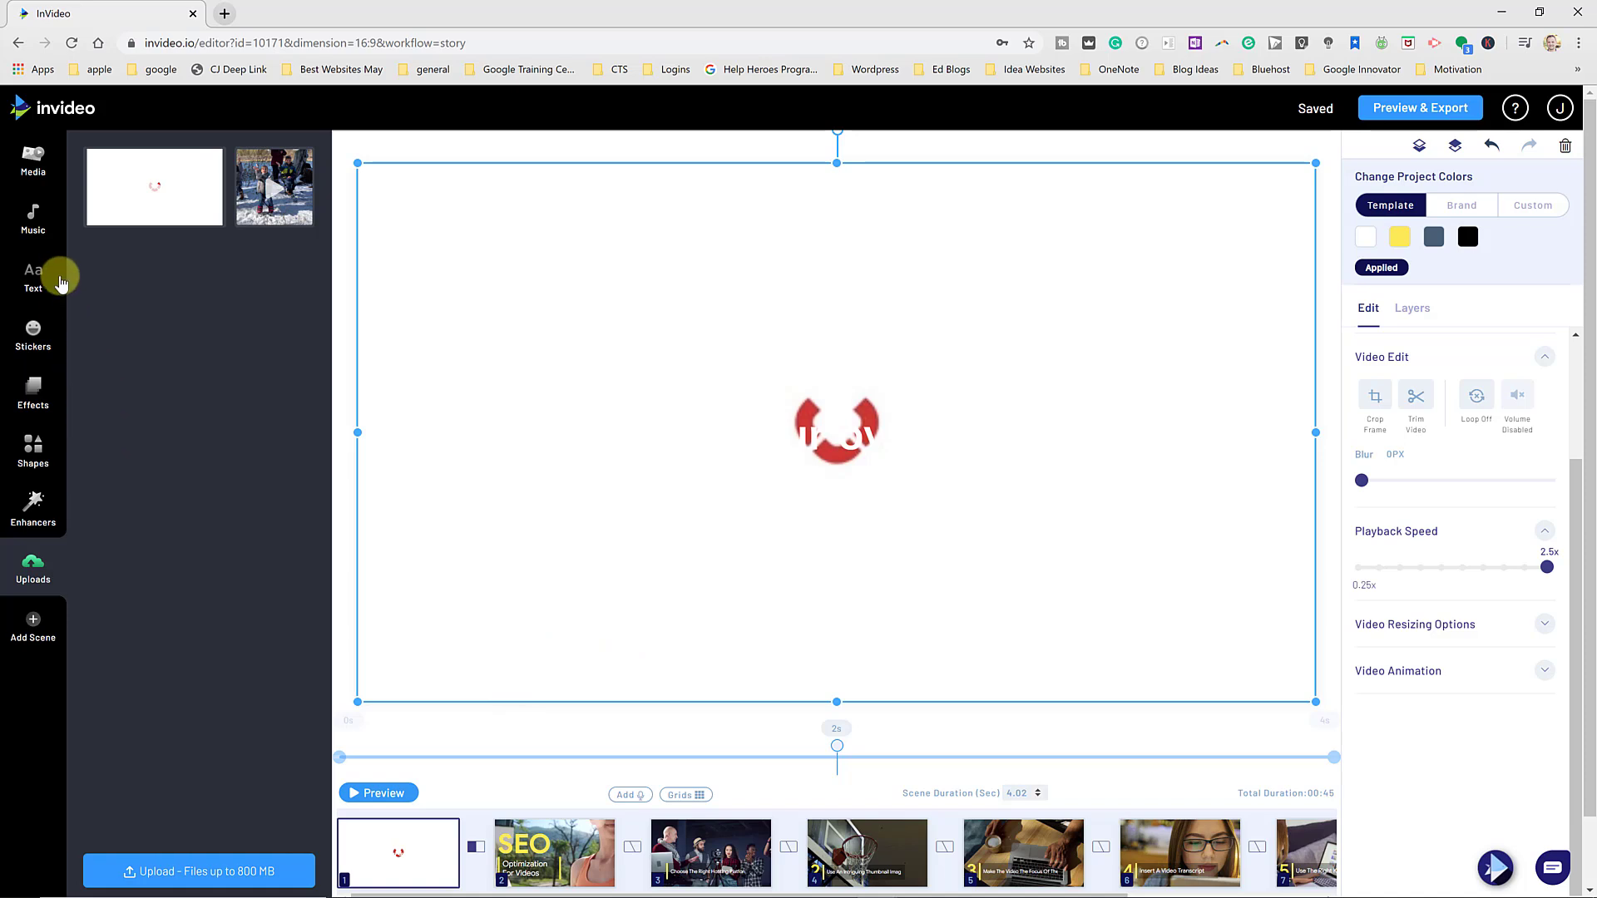
# Search the stock videos for "computer" and add the surveillance-camera grid clip, untrimmed, as a layer in the first scene.
pyautogui.click(32, 161)
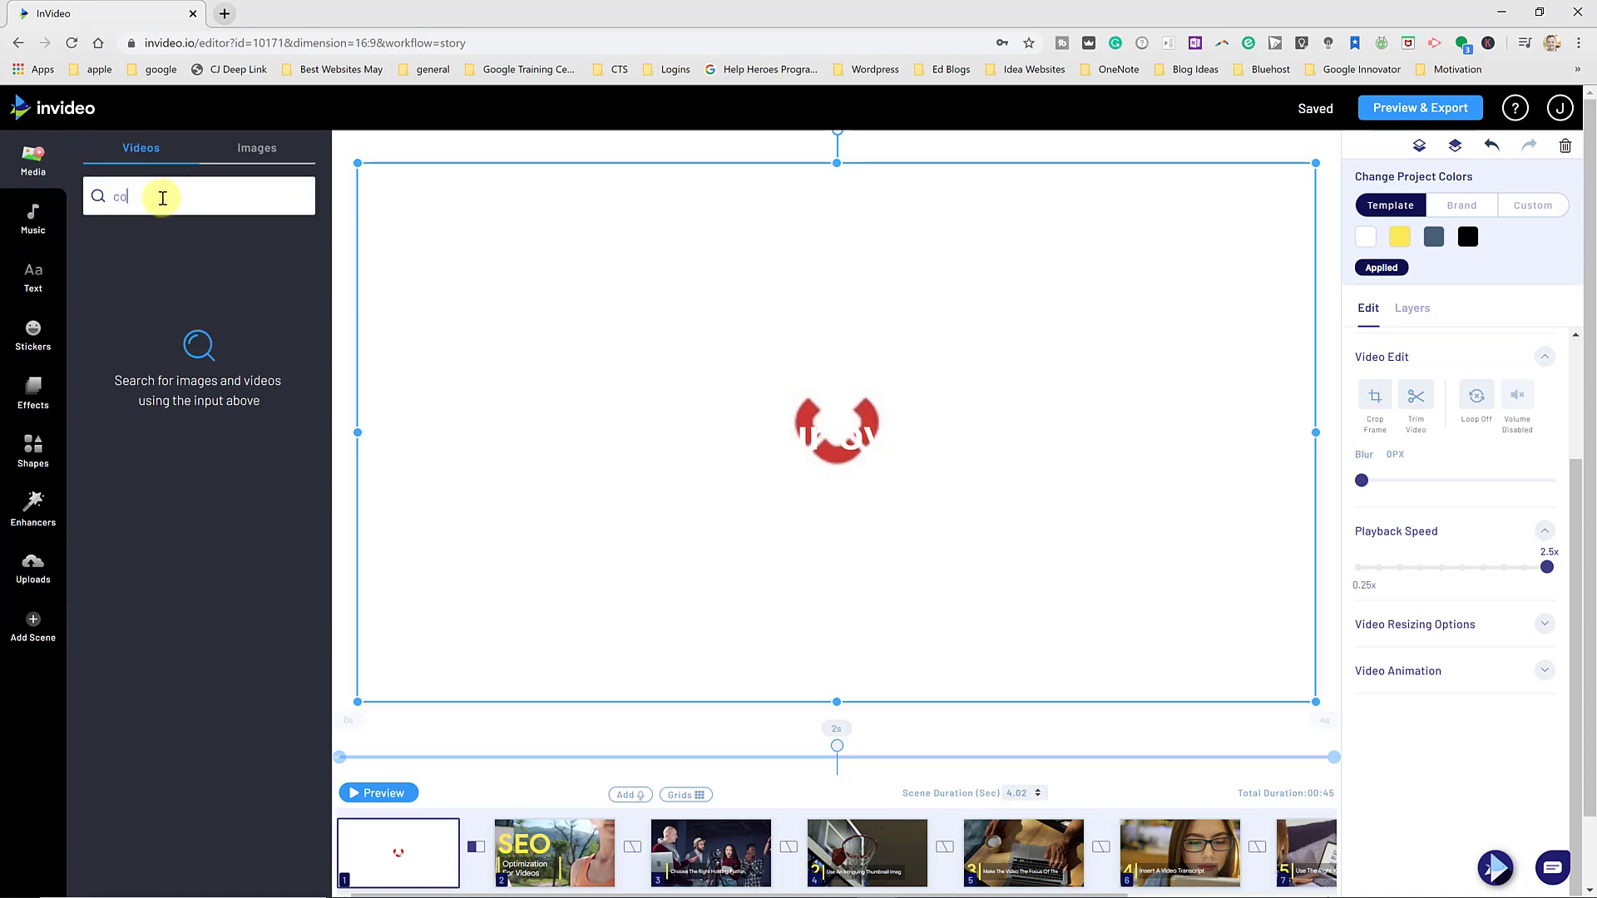
pyautogui.write('computer')
pyautogui.press('Return')
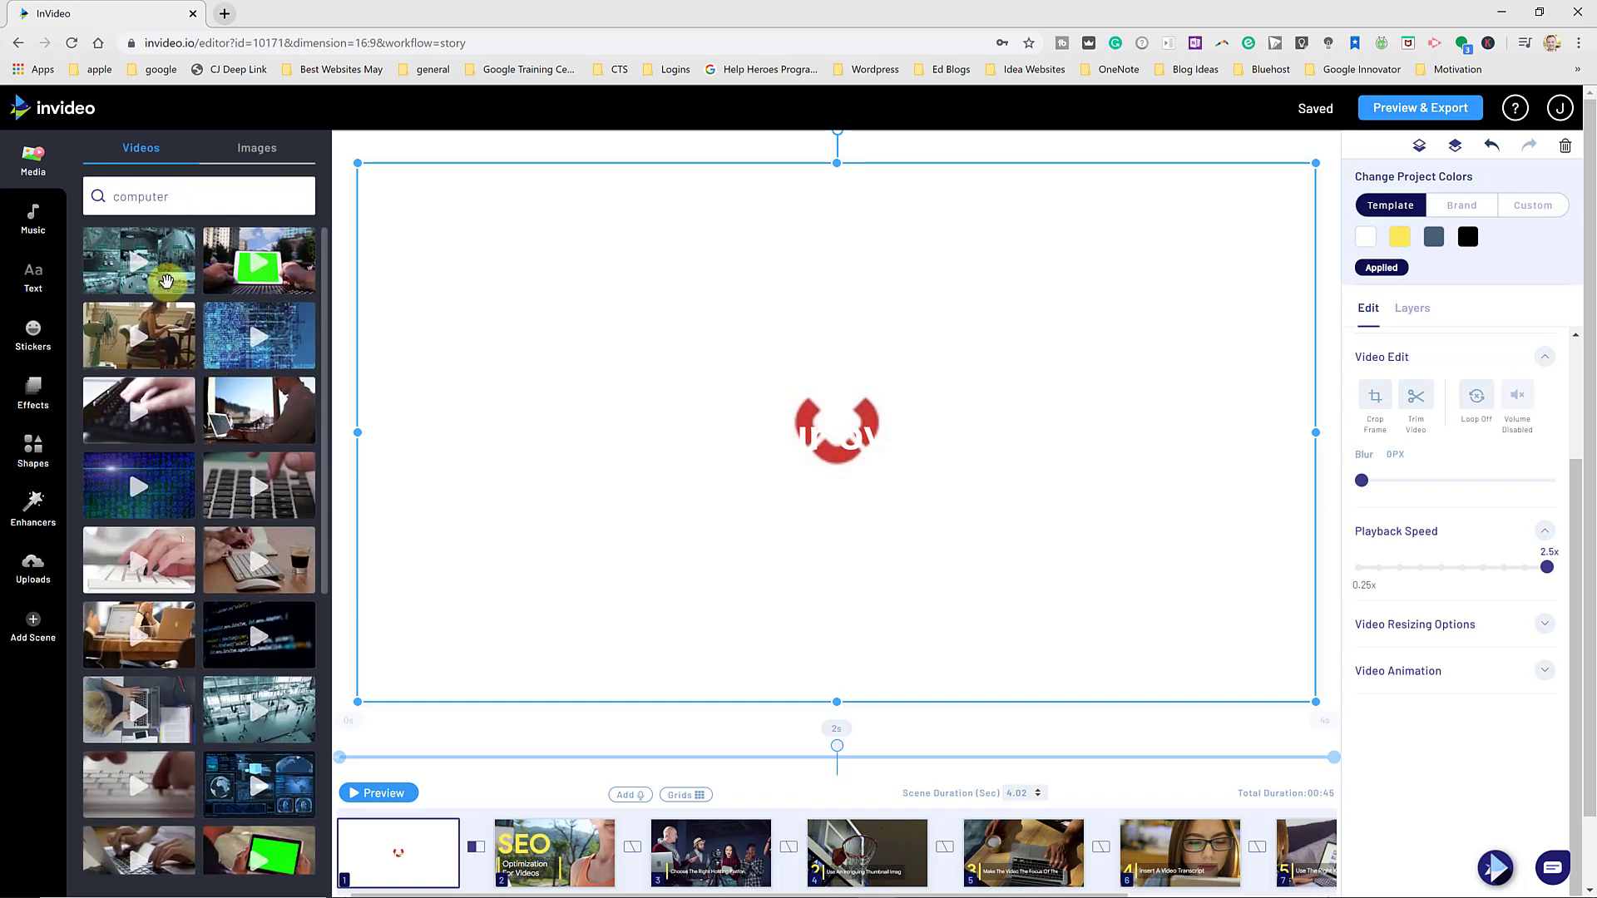
pyautogui.moveTo(166, 282); pyautogui.dragTo(552, 303)
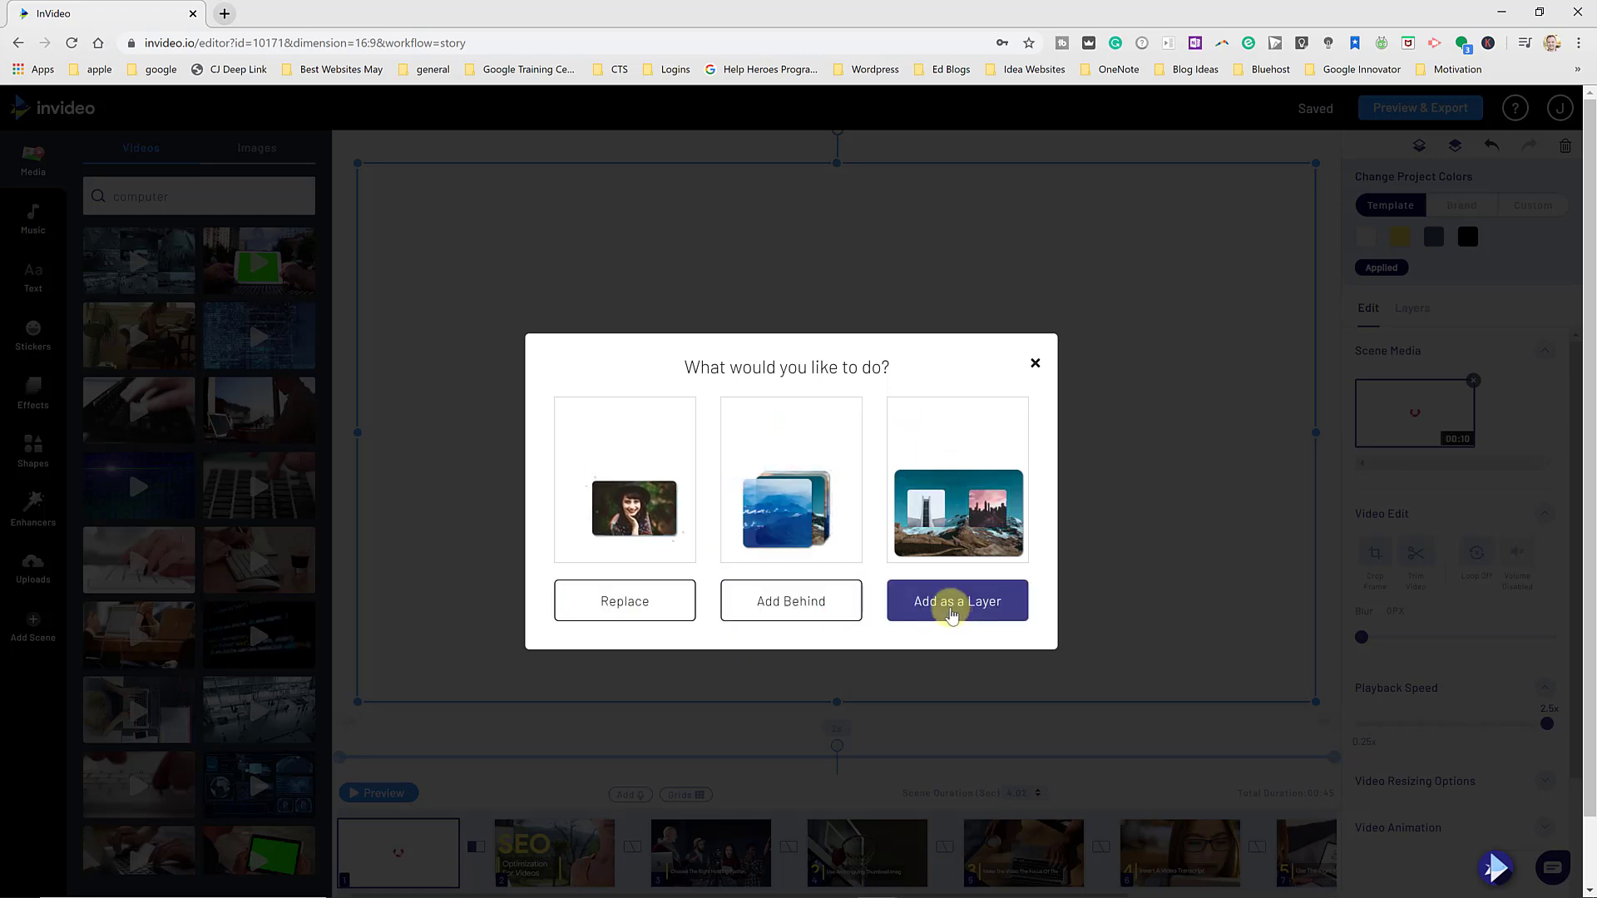
pyautogui.click(953, 613)
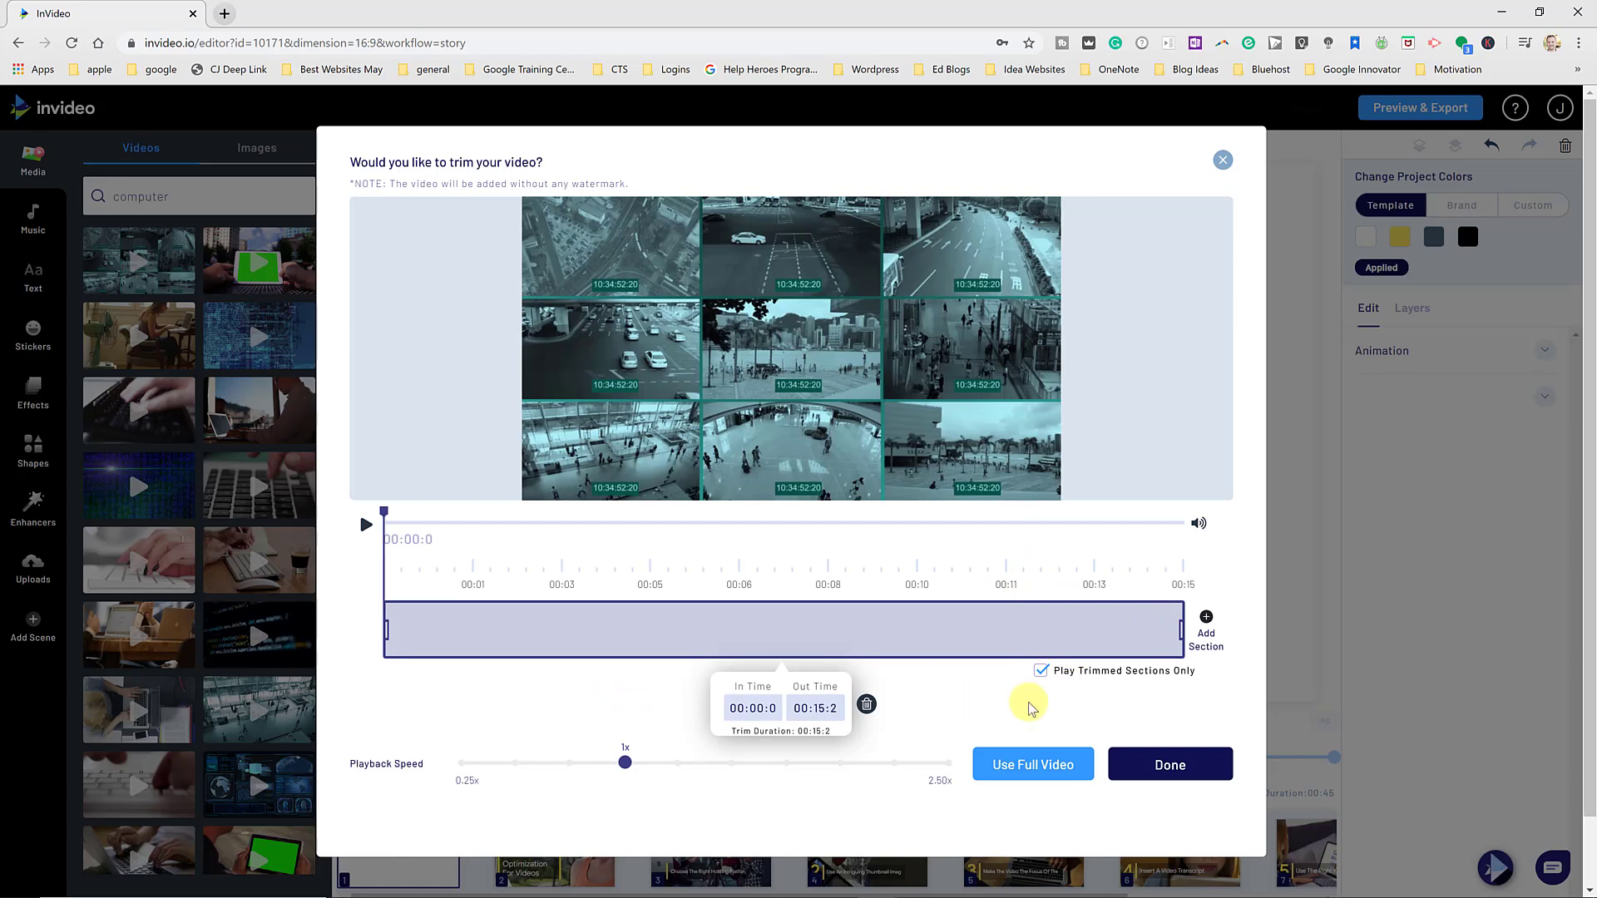
pyautogui.click(1162, 774)
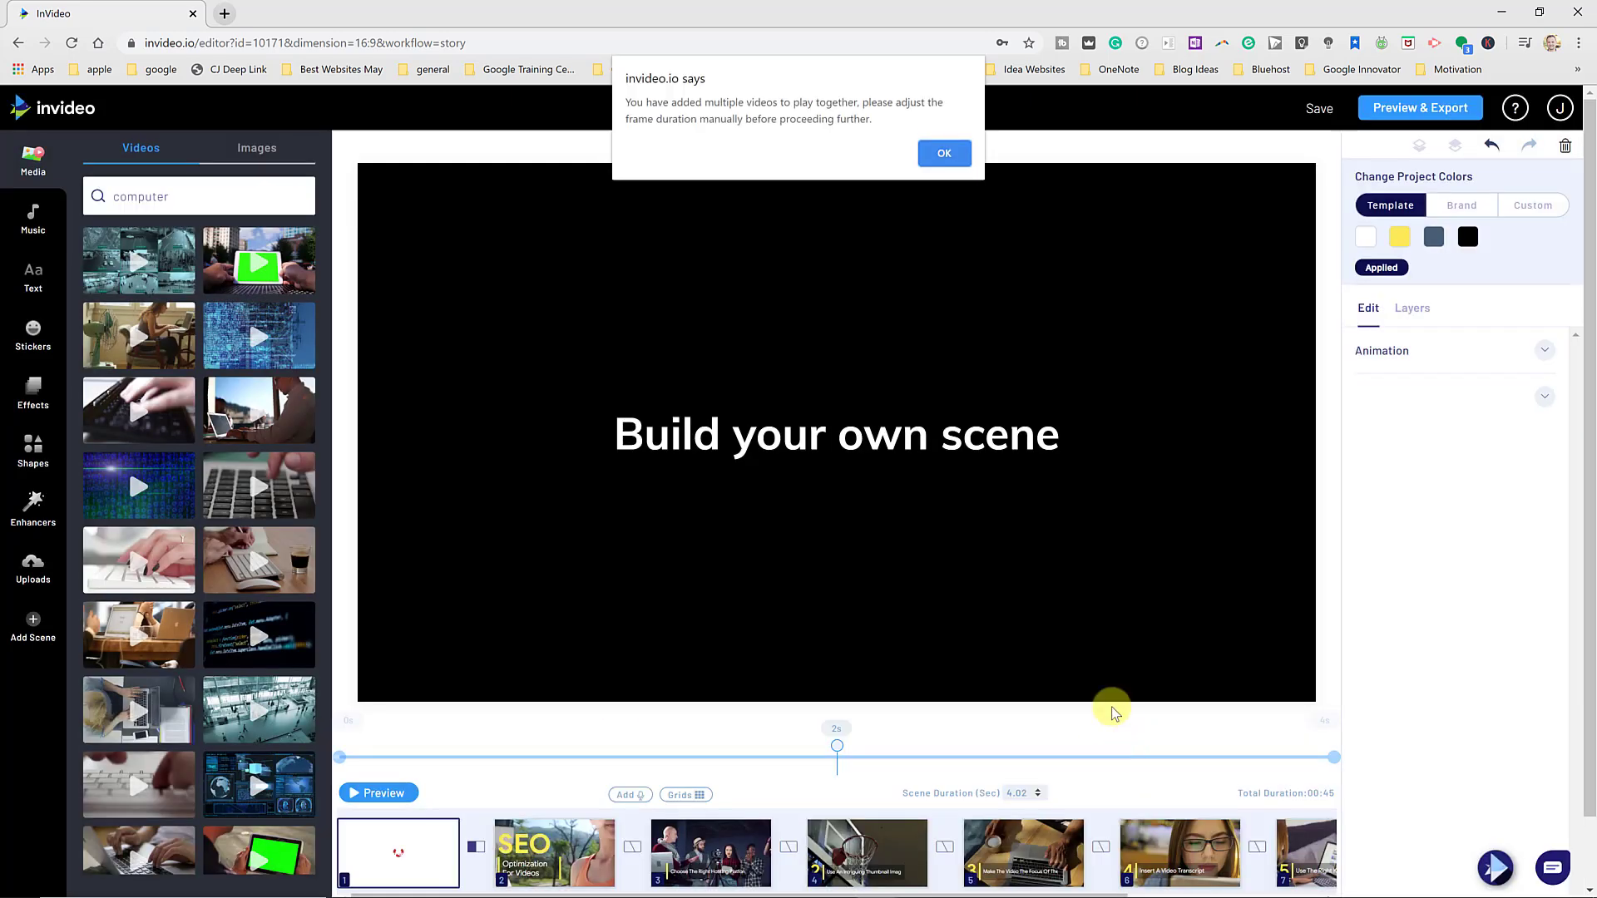
pyautogui.click(945, 155)
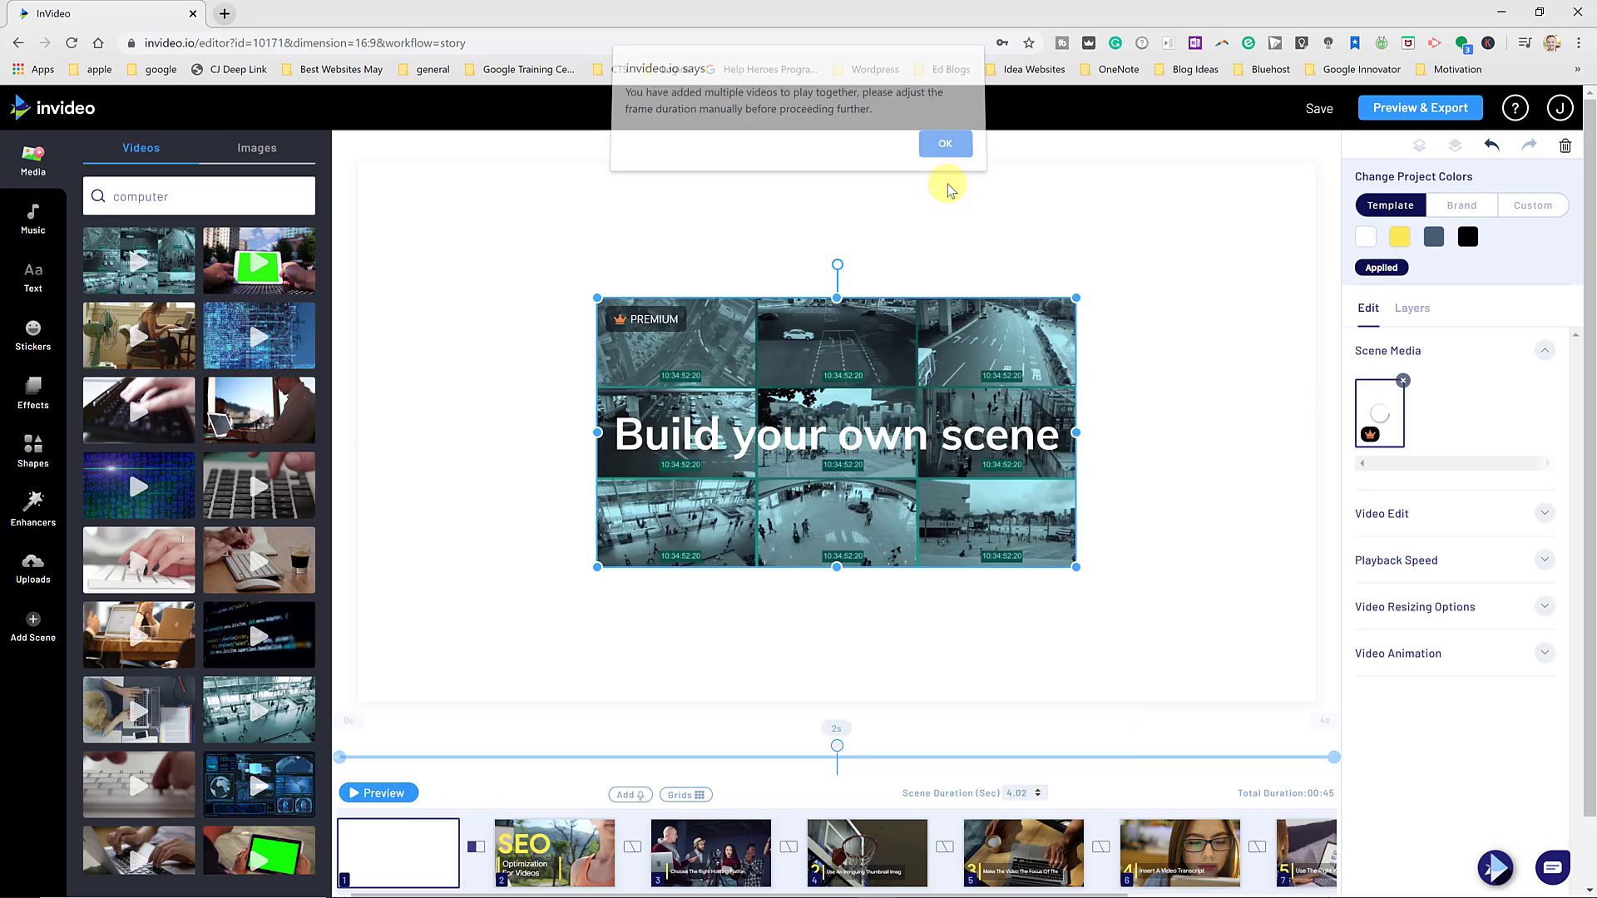
# Shrink the surveillance clip, place it in the upper-left corner of the first scene, and preview the scene.
pyautogui.click(922, 373)
pyautogui.moveTo(921, 374); pyautogui.dragTo(917, 512)
pyautogui.click(917, 512)
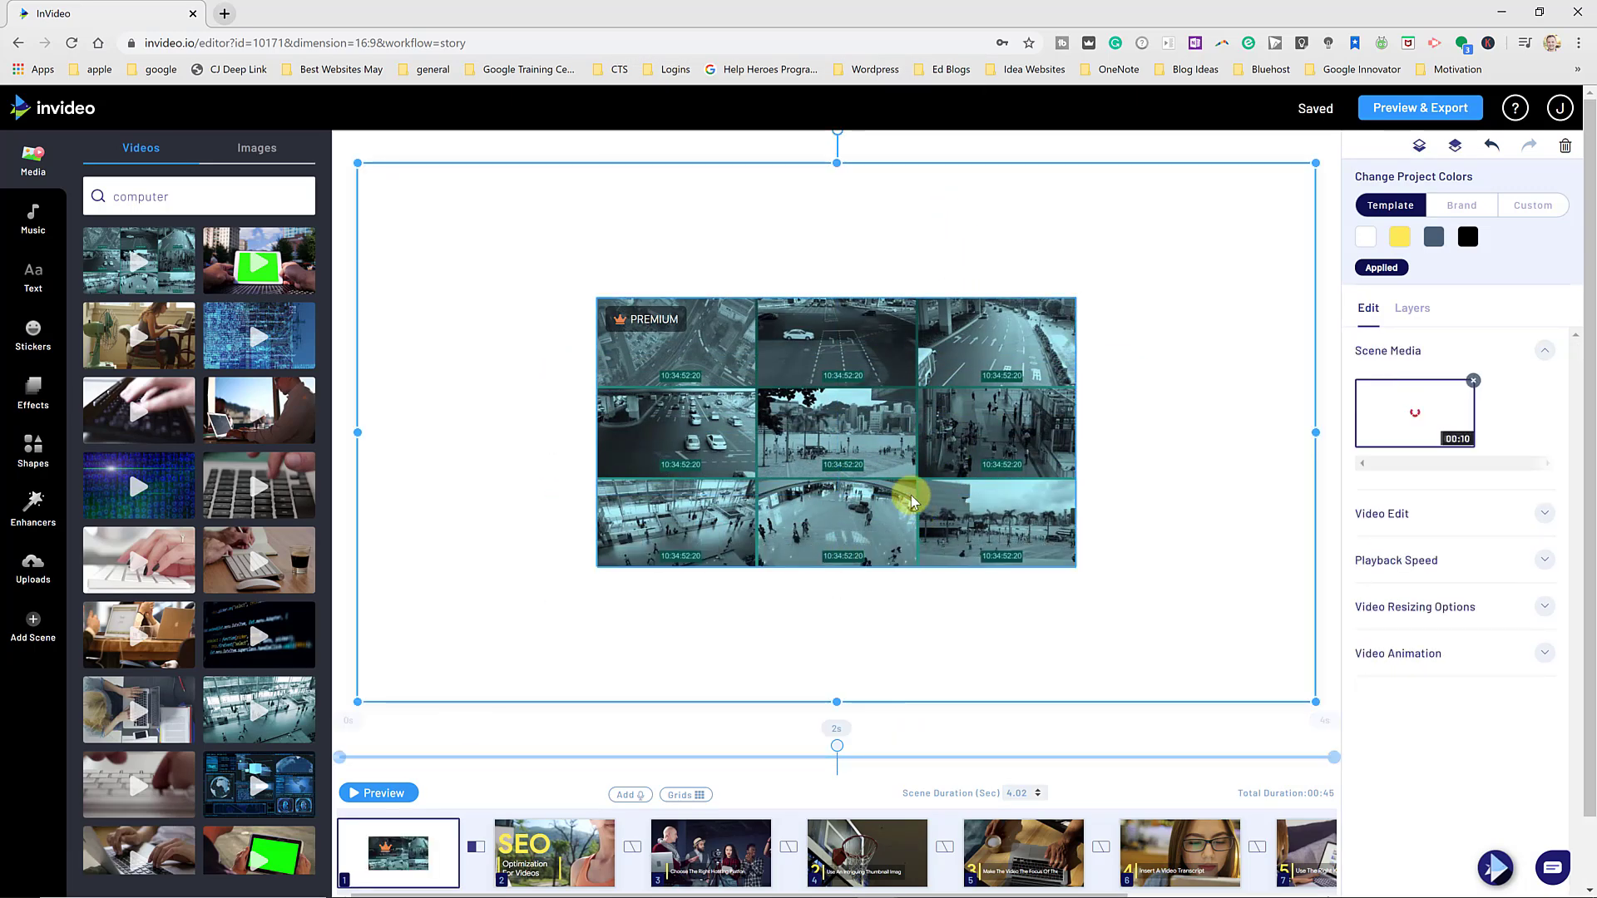
pyautogui.click(766, 443)
pyautogui.moveTo(713, 399); pyautogui.dragTo(518, 272)
pyautogui.moveTo(881, 441); pyautogui.dragTo(716, 367)
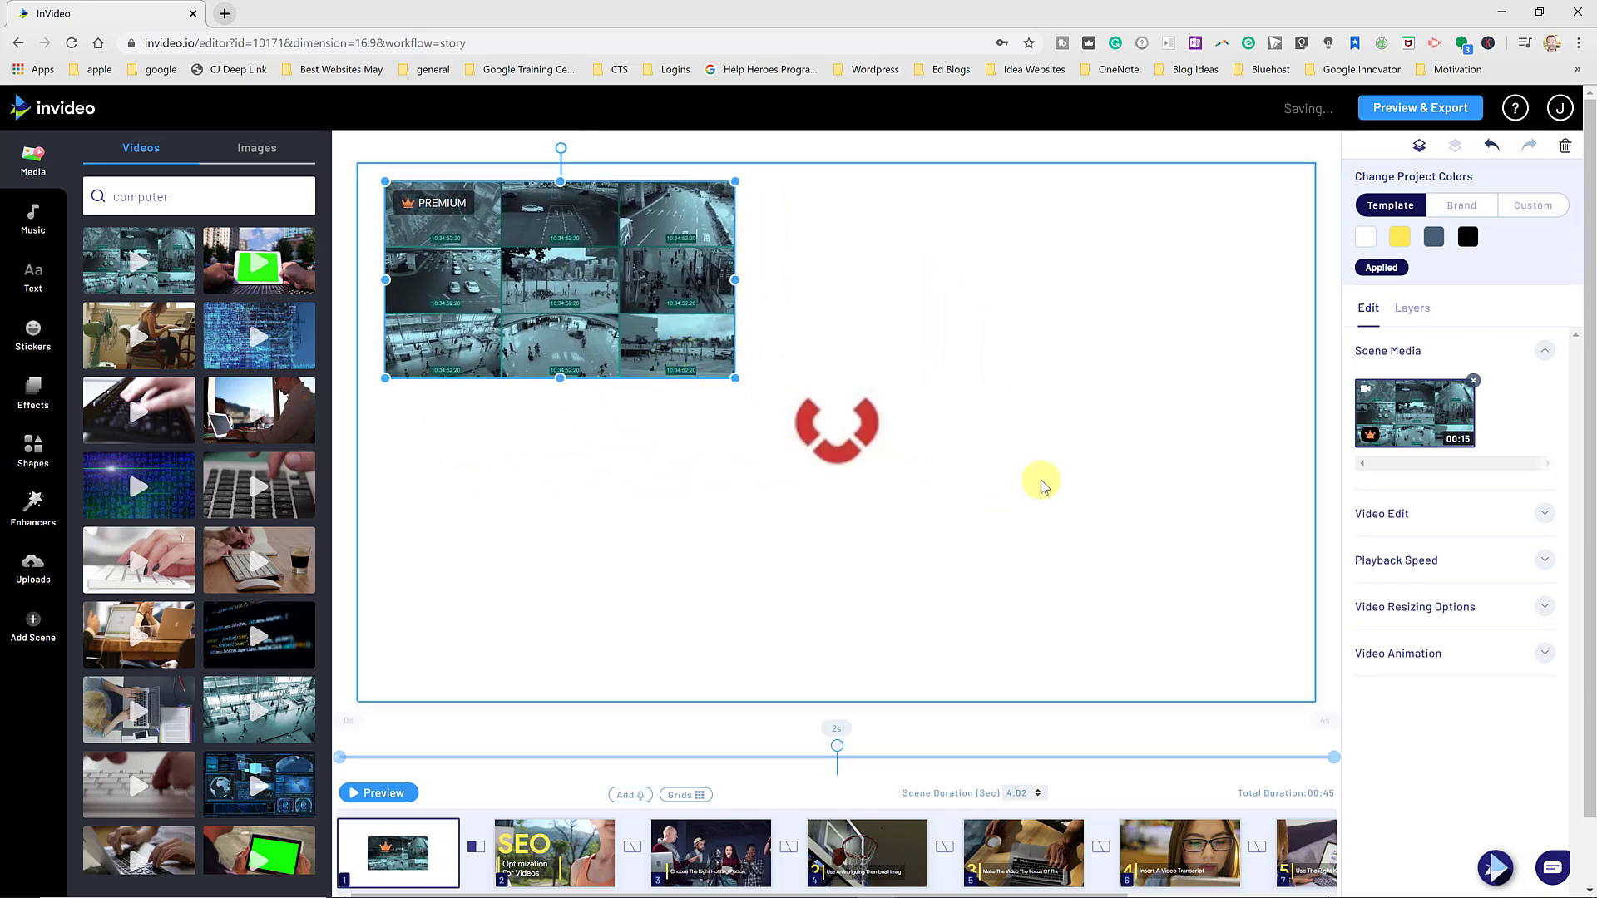
pyautogui.click(384, 795)
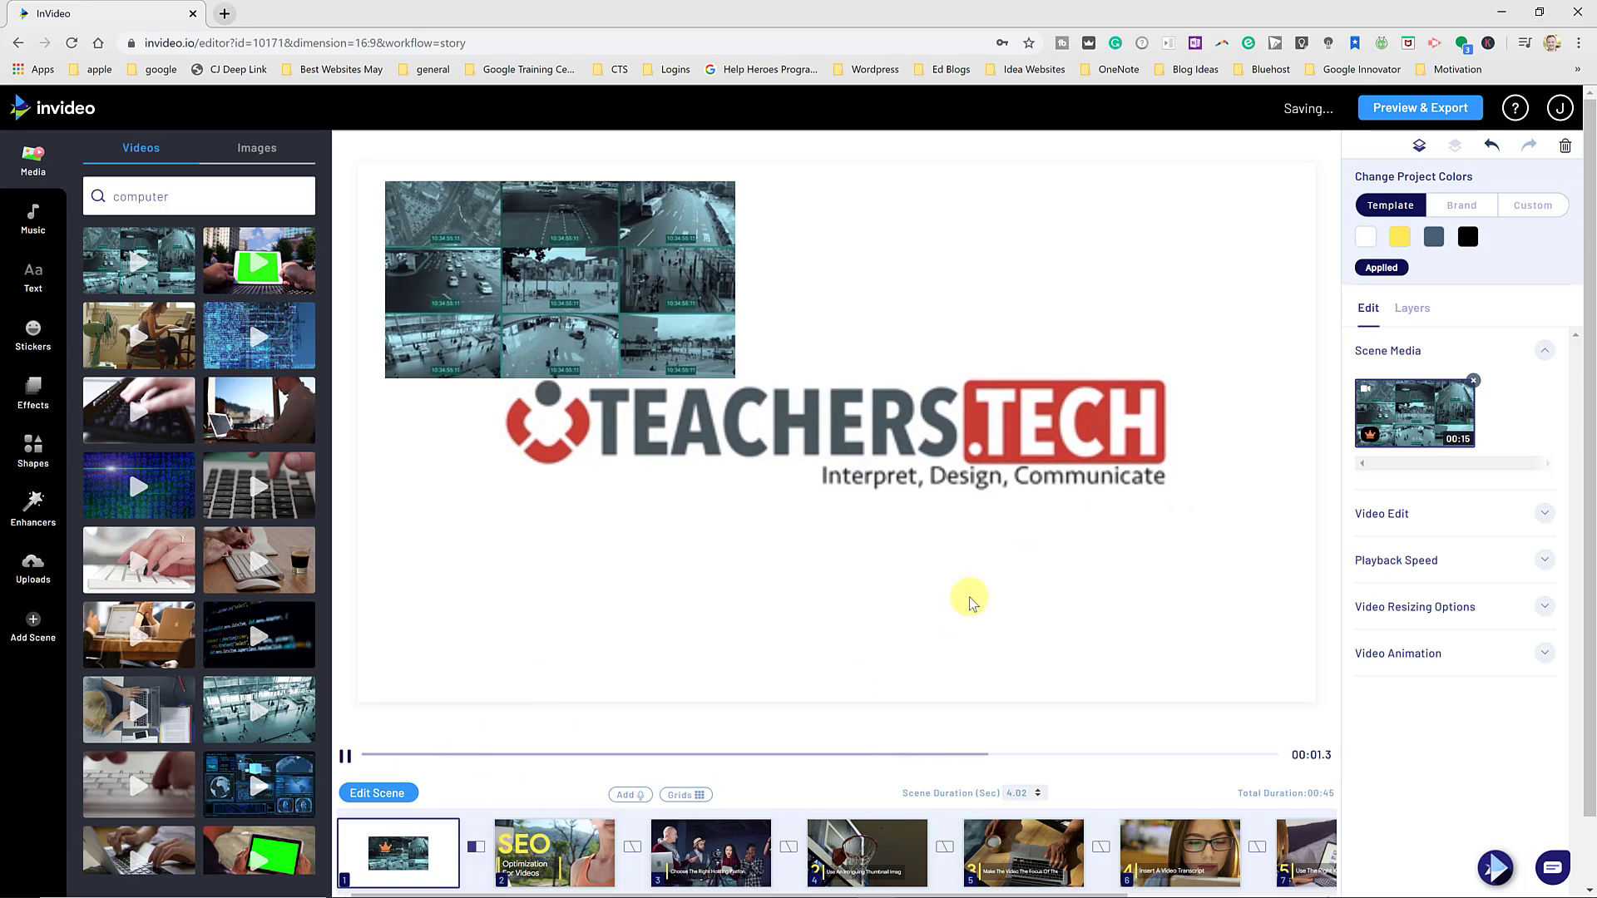
pyautogui.click(759, 613)
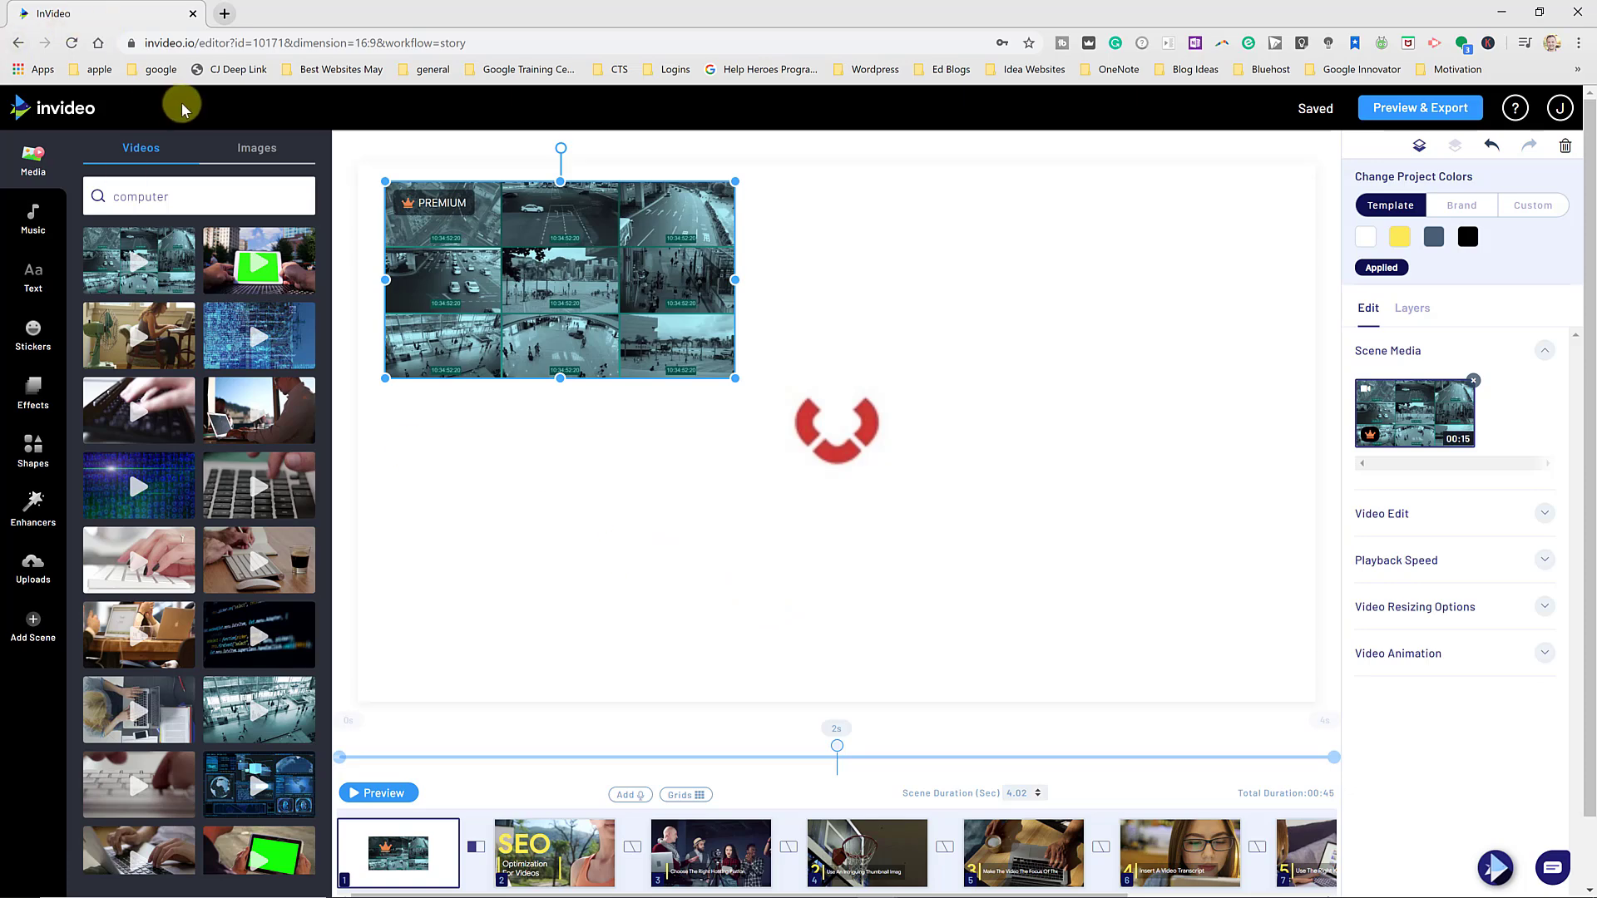
# View the image results for computer, and sample and select the Angry track "Bet You Can Exhilarate" as the video's music.
pyautogui.click(258, 153)
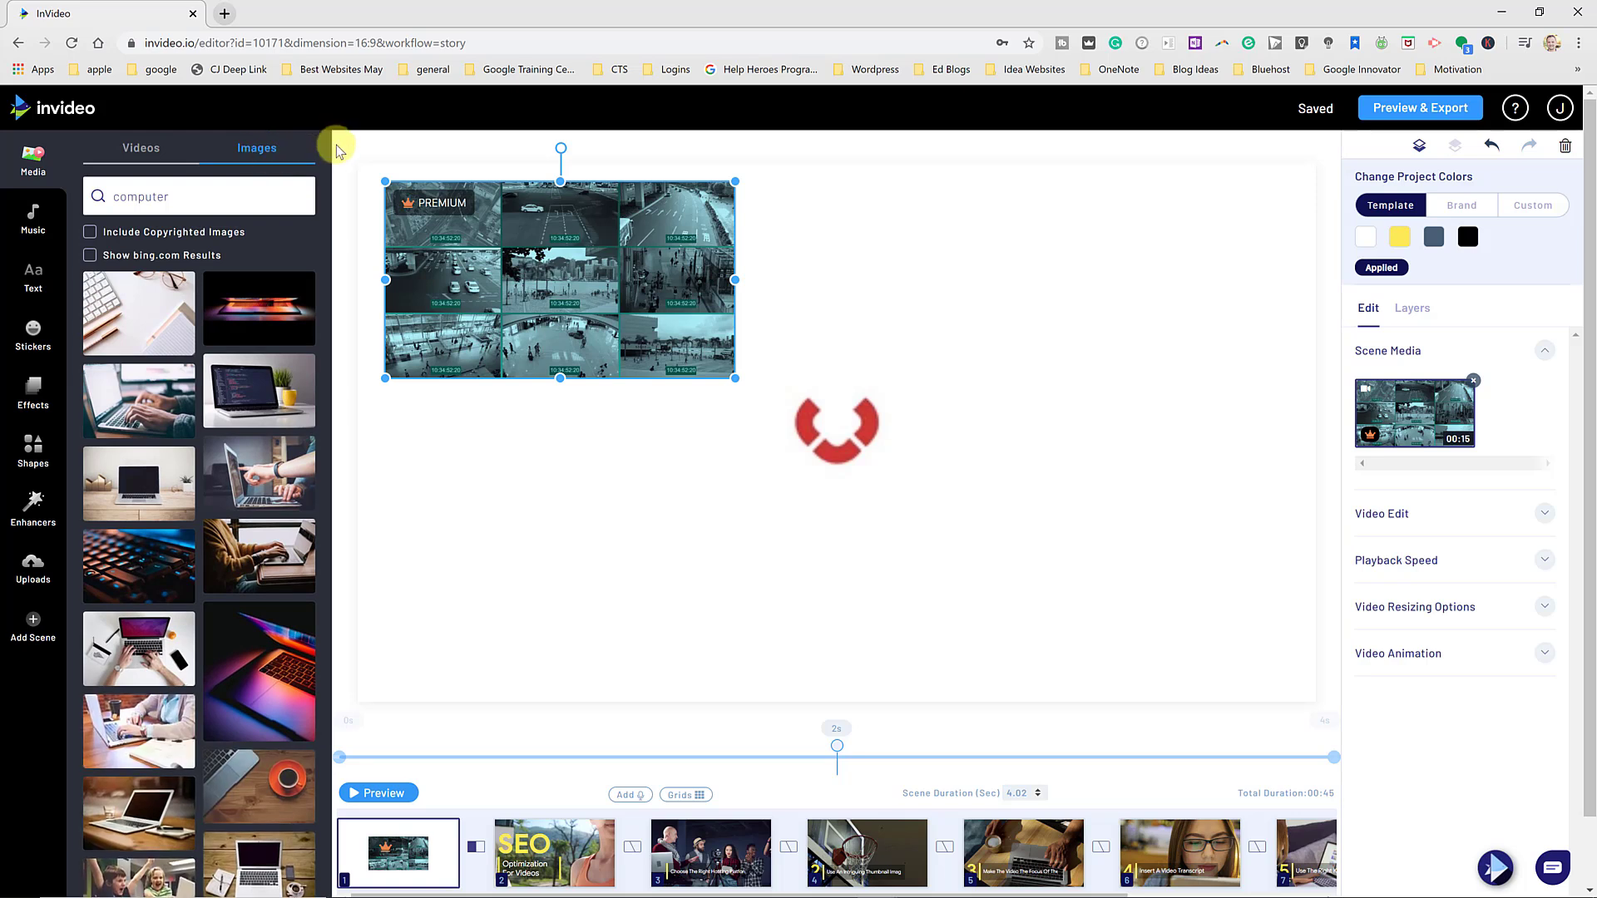
pyautogui.click(34, 230)
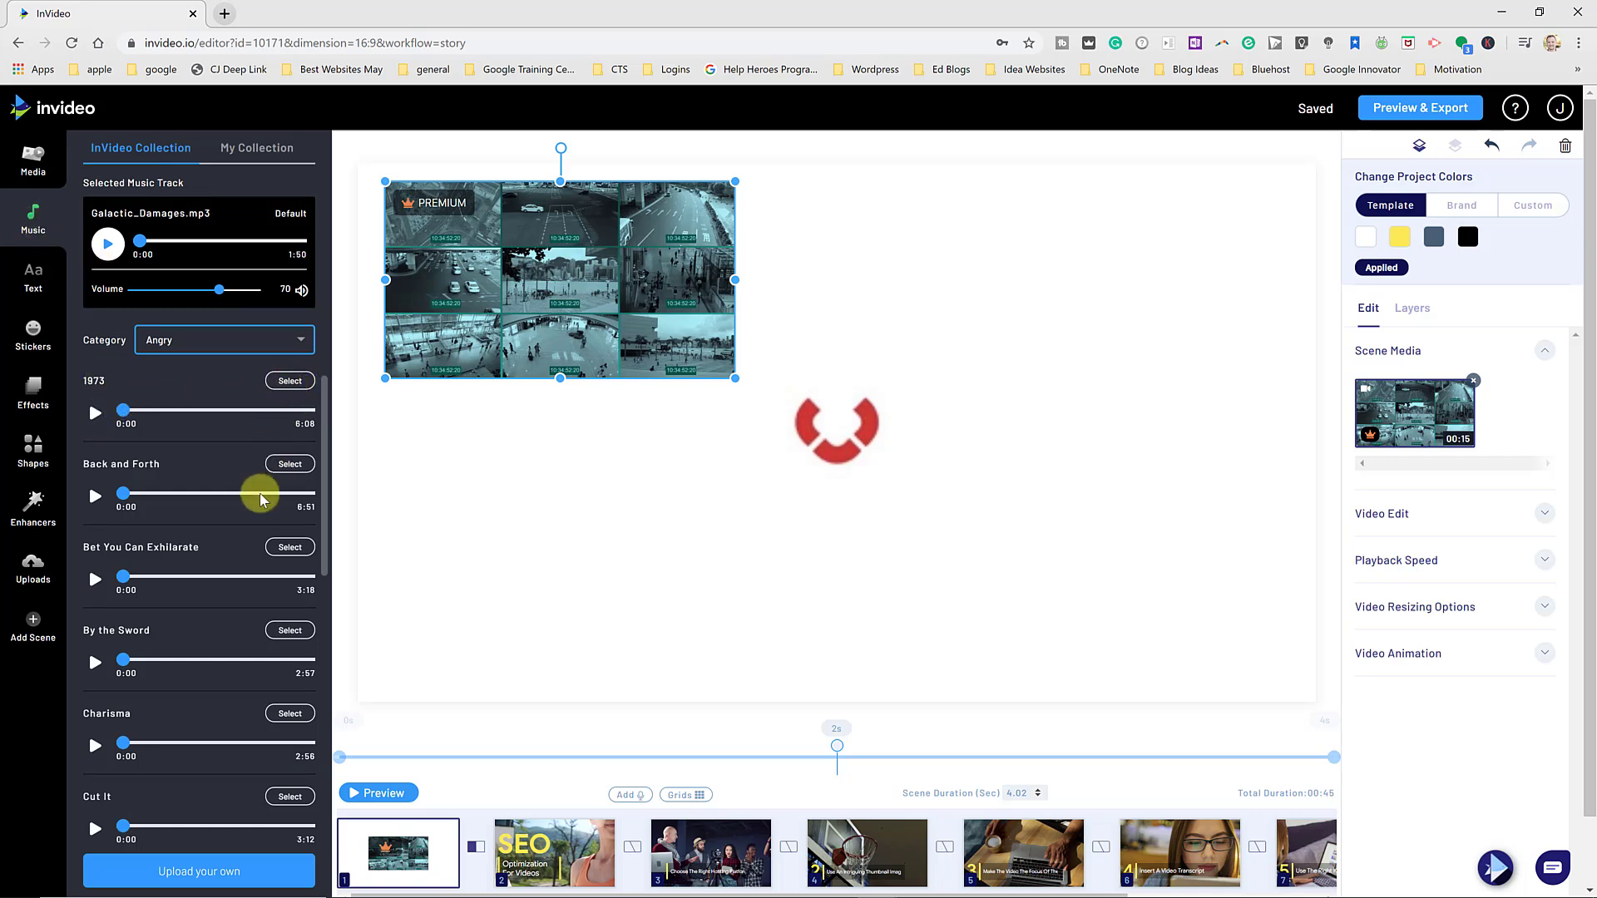
pyautogui.click(96, 582)
pyautogui.click(296, 547)
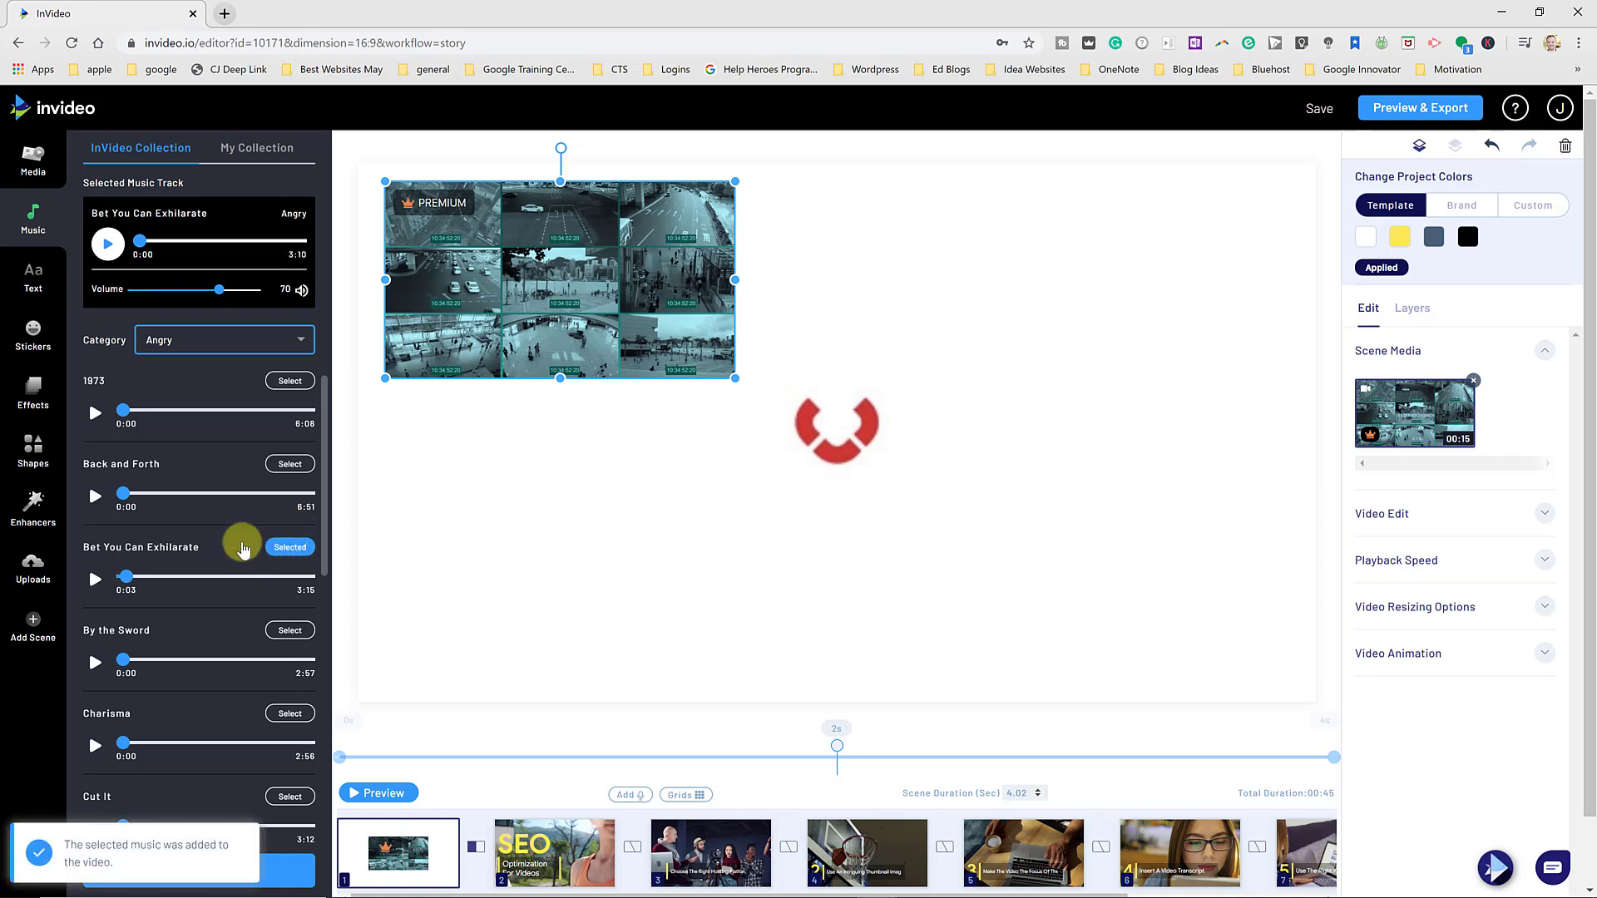
# Add an H1 headline text box to the first scene and move it slightly down and left, below the surveillance clip.
pyautogui.click(35, 278)
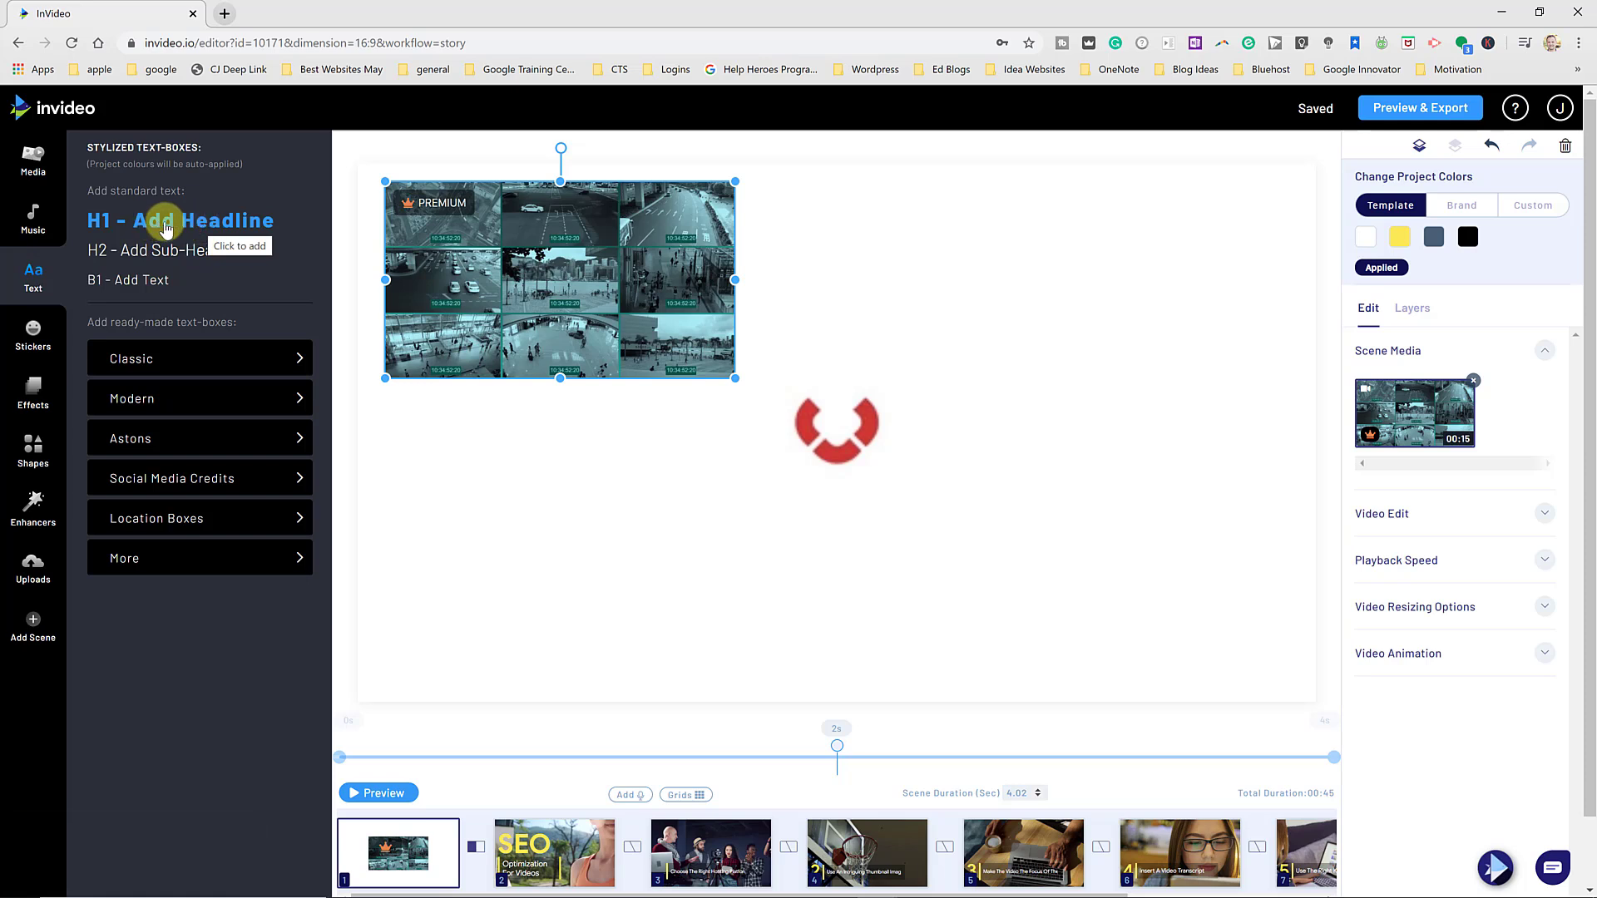
pyautogui.click(215, 223)
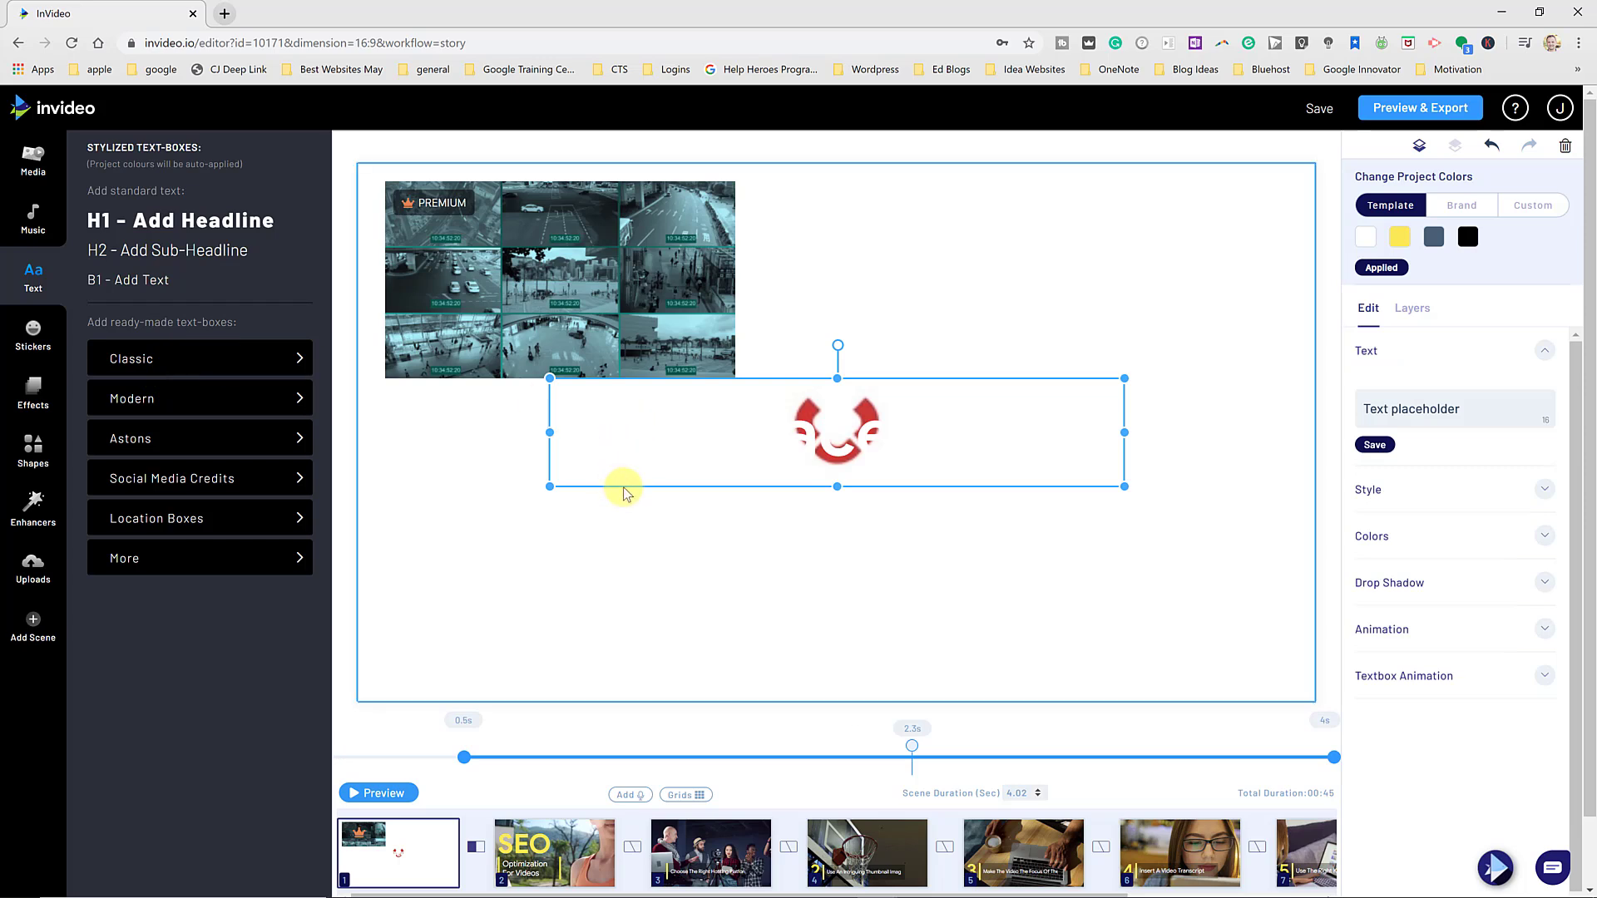
pyautogui.moveTo(632, 483); pyautogui.dragTo(598, 556)
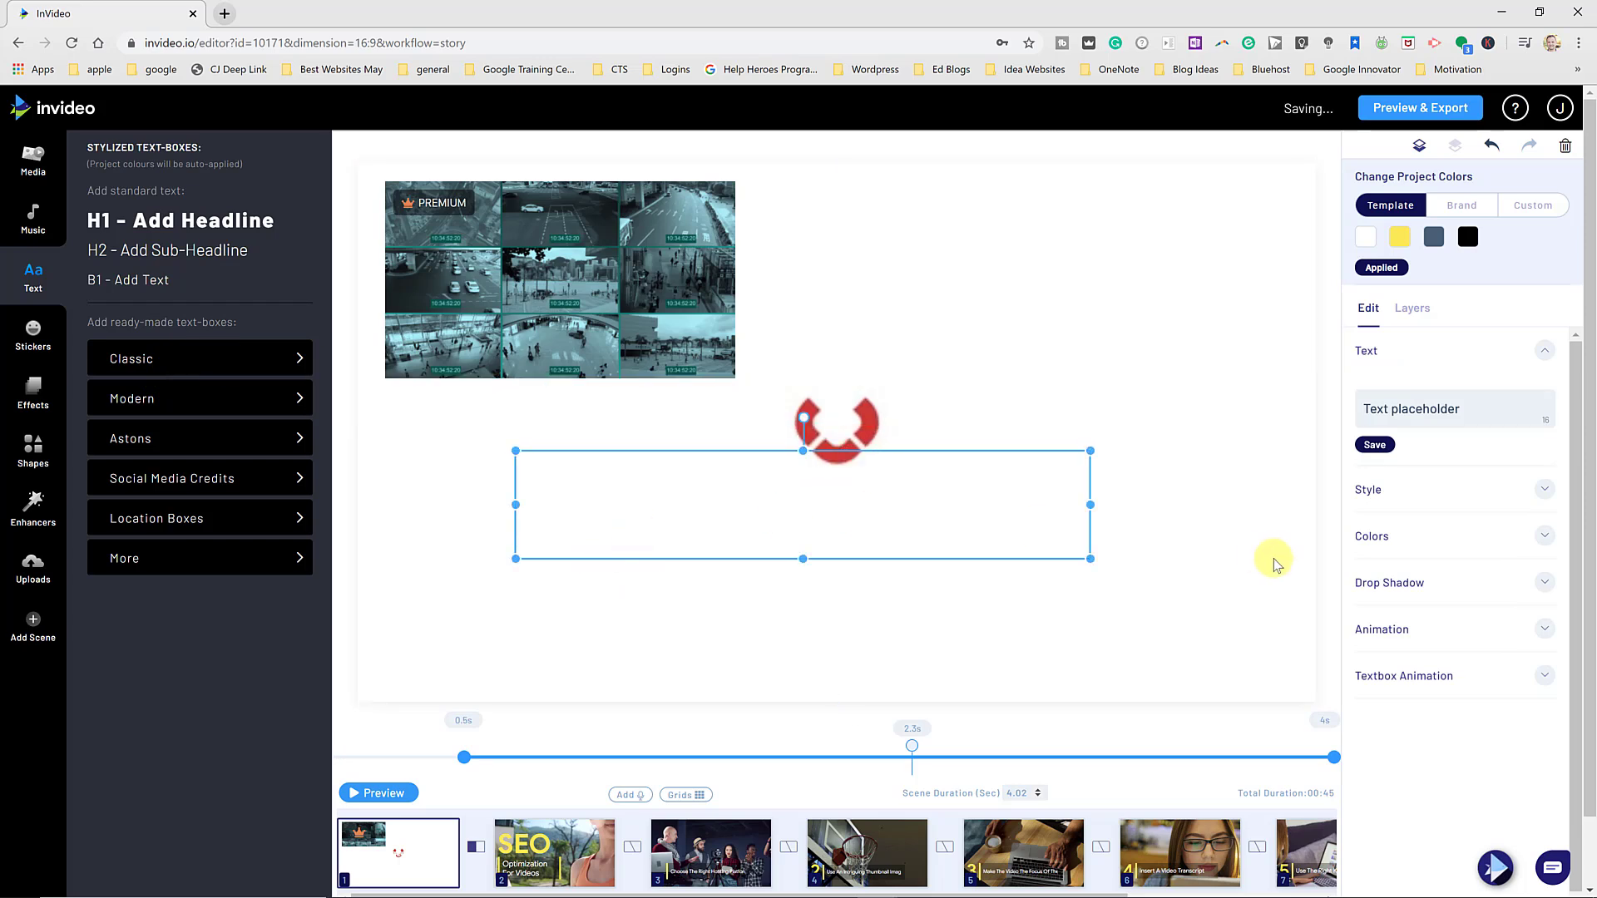
# Open the color settings of the new headline text box.
pyautogui.click(1545, 536)
pyautogui.scroll(-2, 1415, 549)
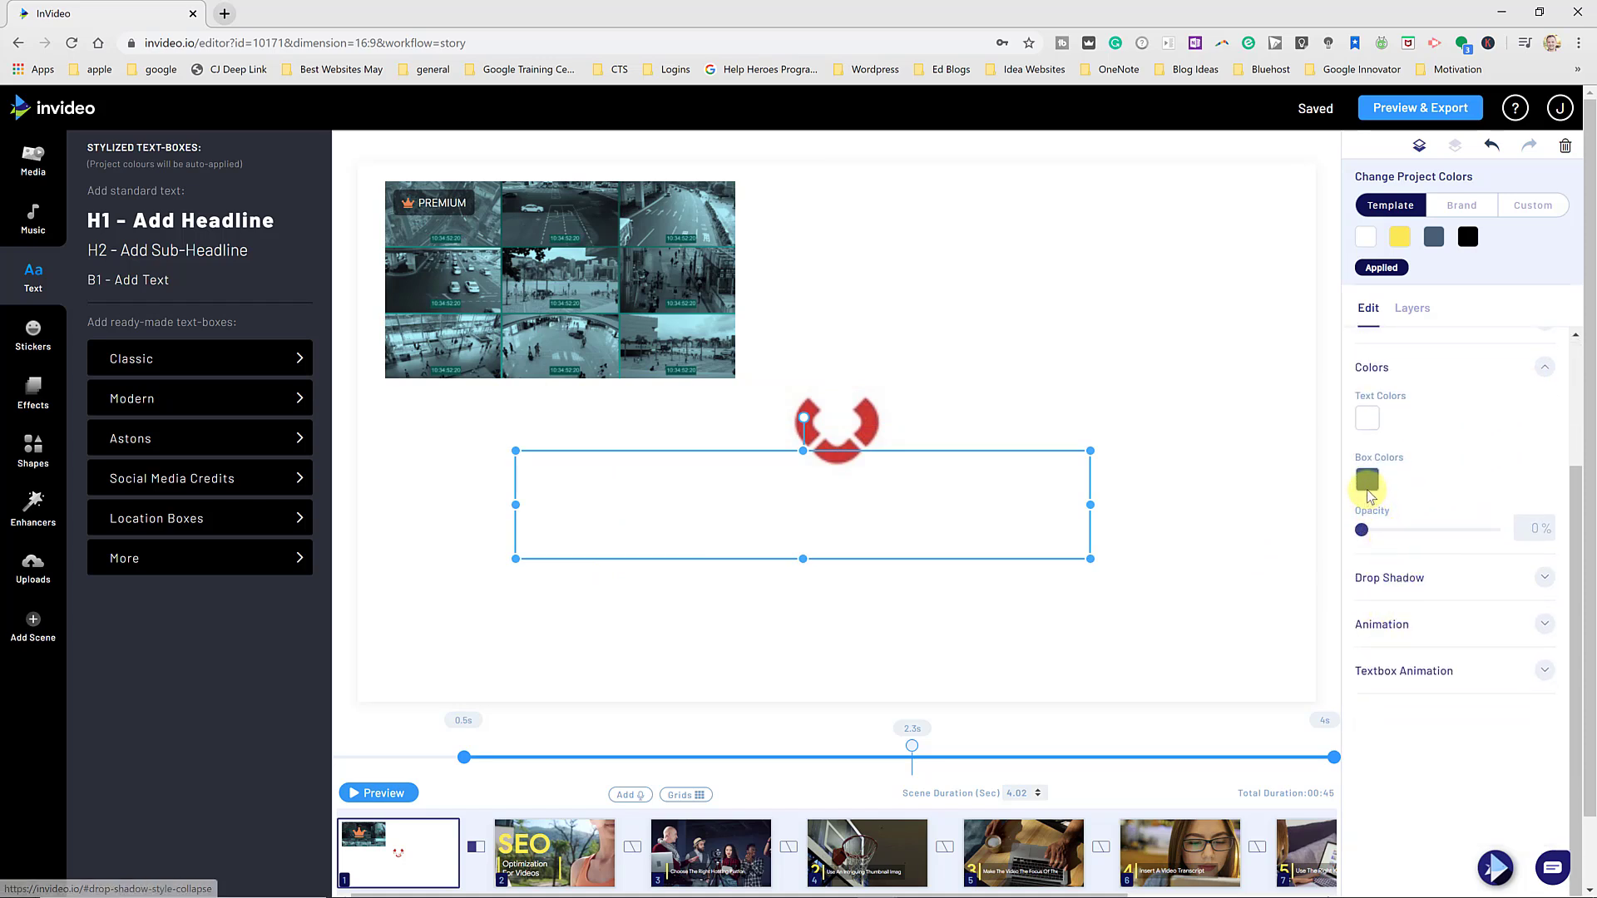